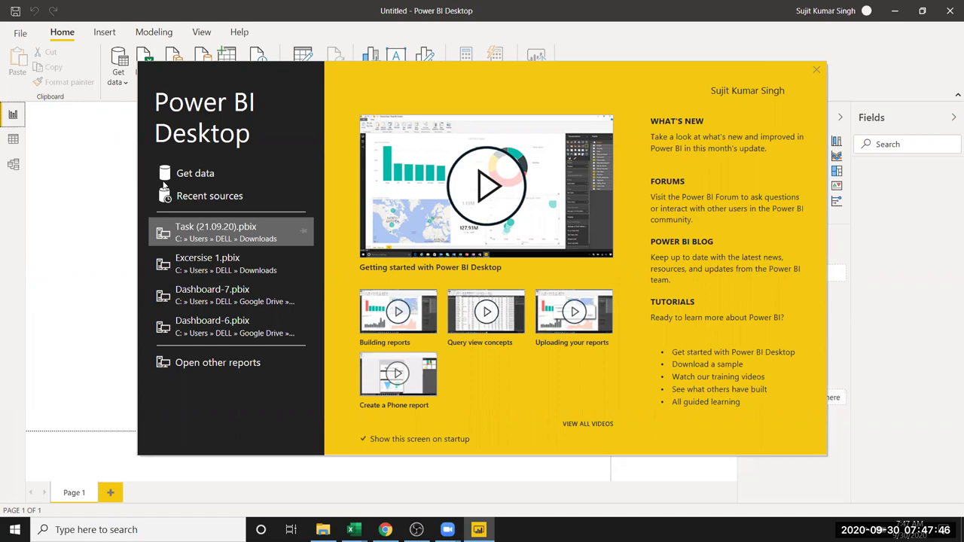
Connect to the Excel workbook 2020_1 so the Navigator lists Sheet1, Sheet2 and Sheet3
left_click(184, 174)
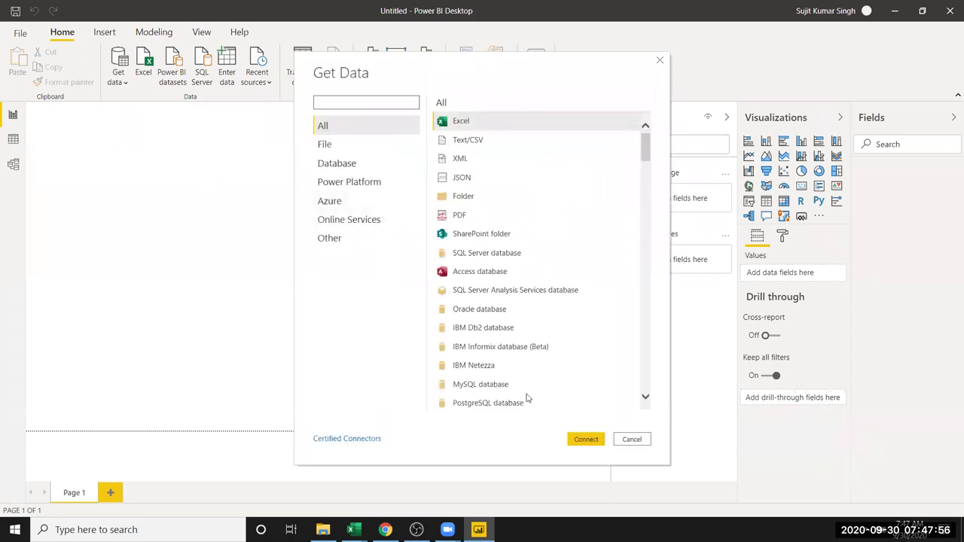
left_click(585, 439)
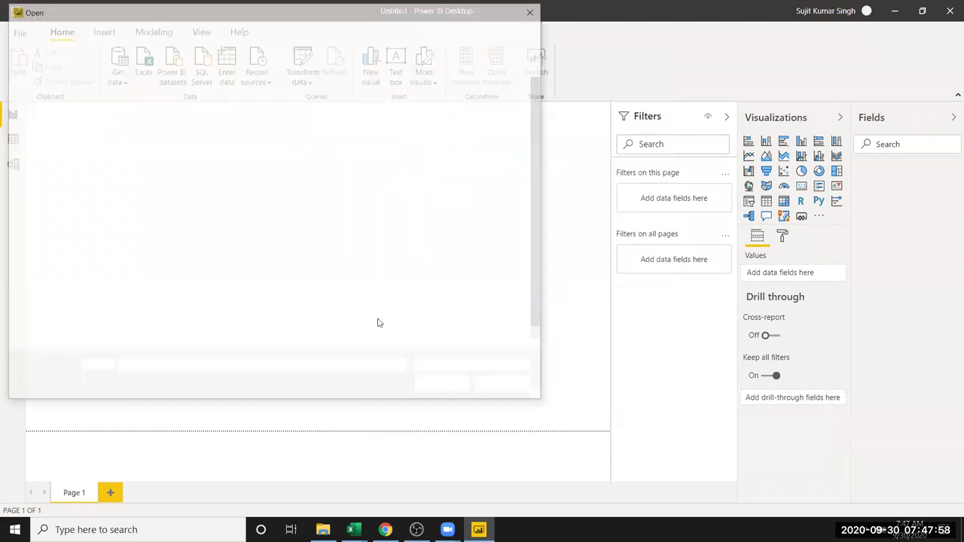
left_click(137, 148)
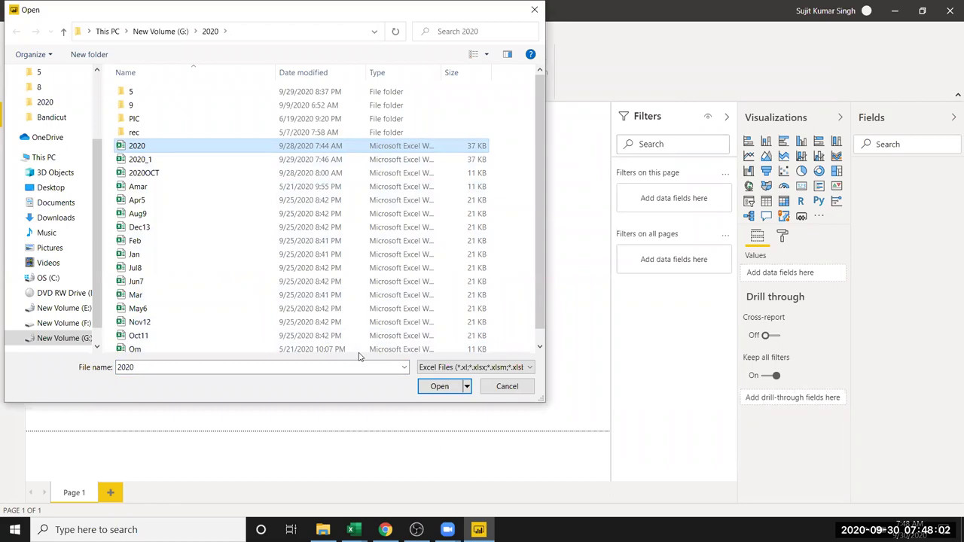
left_click(147, 161)
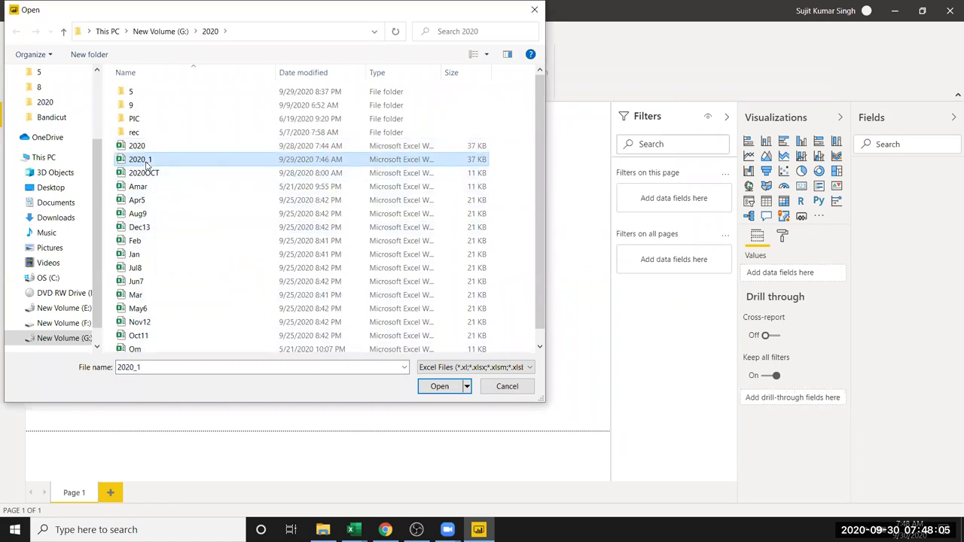
left_click(439, 386)
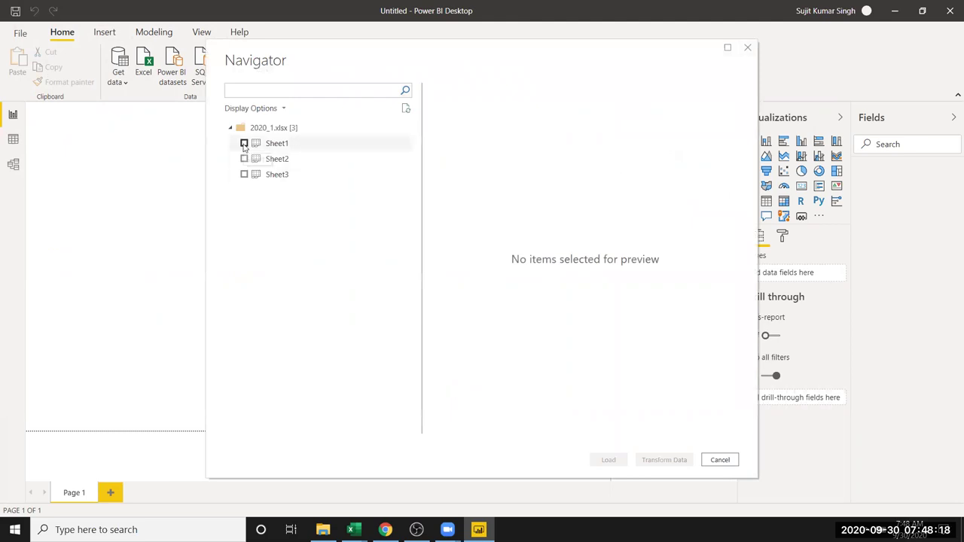
Tick Sheet1 in the Navigator and load it into the report
left_click(244, 143)
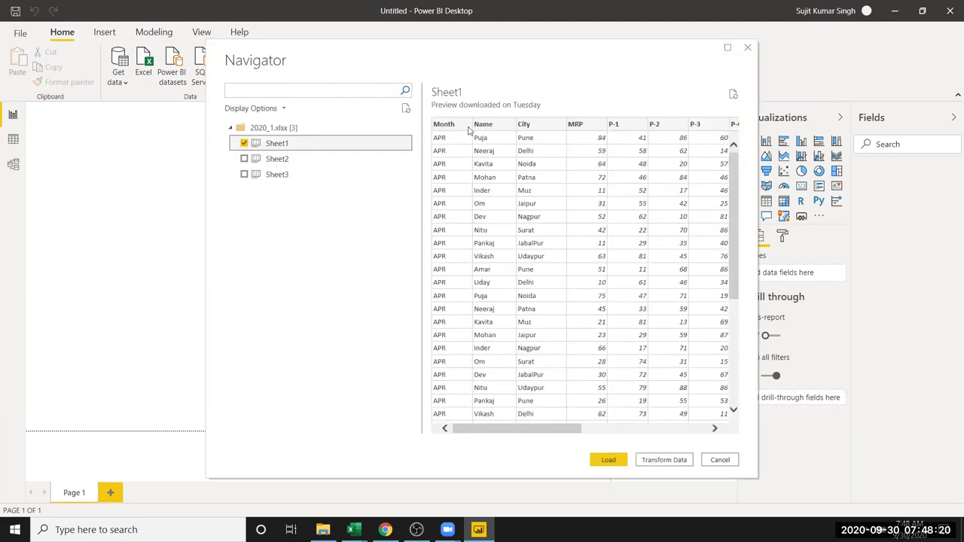
left_click(622, 459)
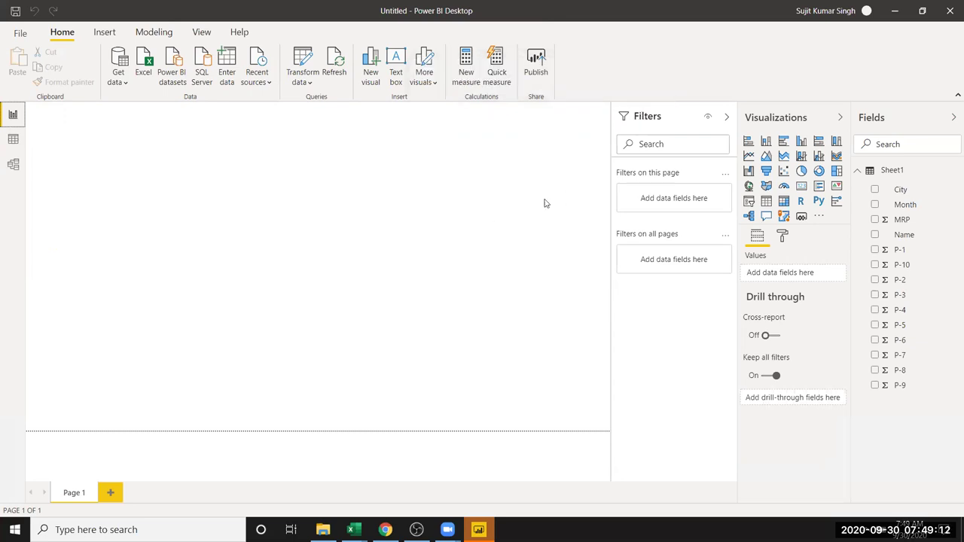
Move the 2020_1 workbook from G:\2020 into its subfolder 9, then return to Power BI
left_click(14, 140)
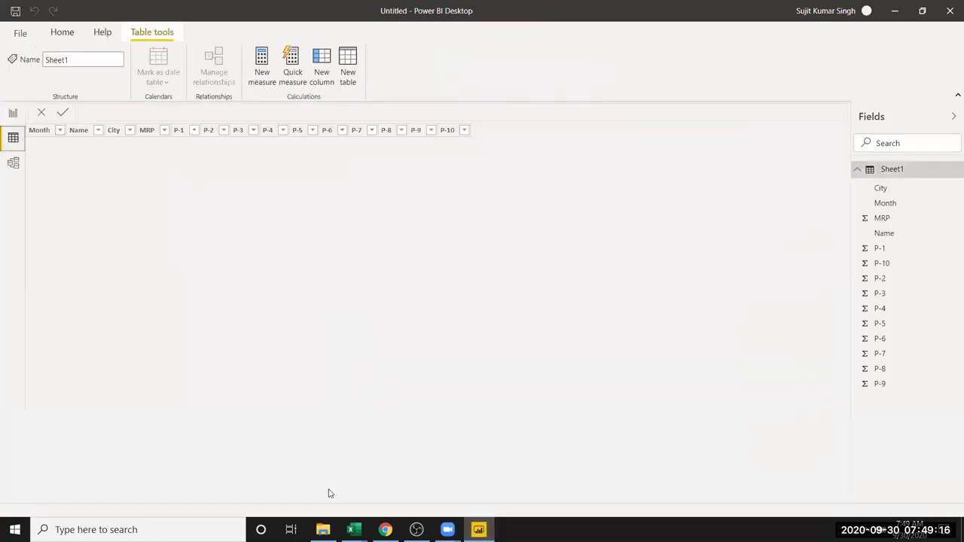
left_click(322, 529)
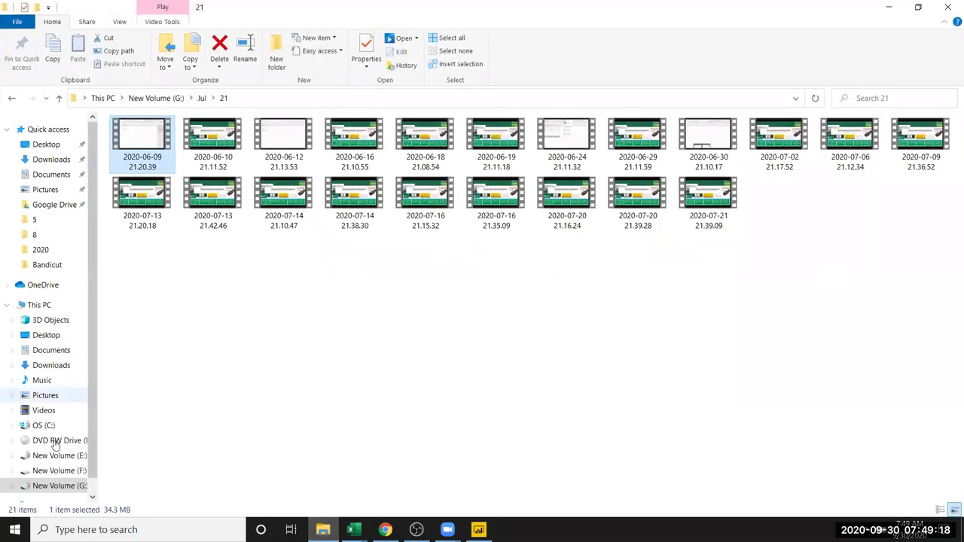
left_click(67, 487)
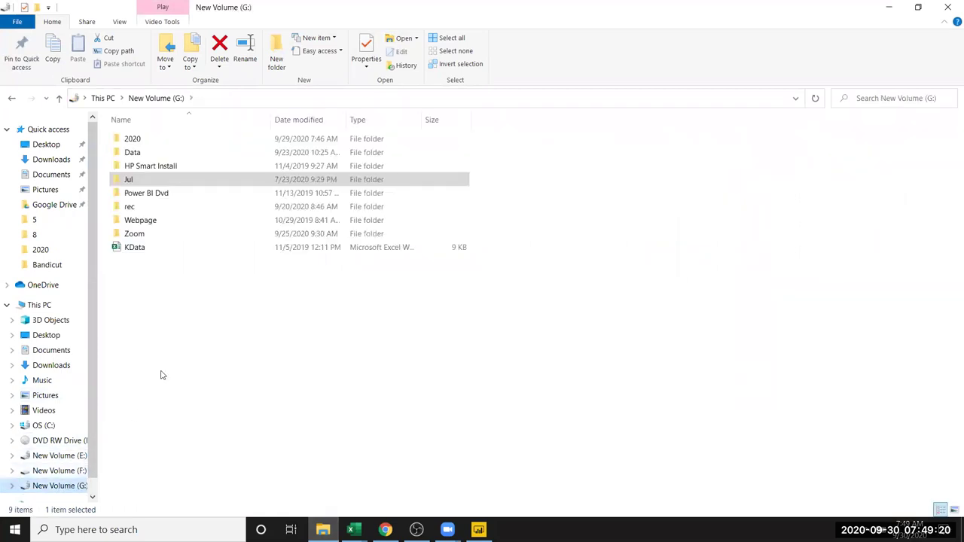
double_click(148, 139)
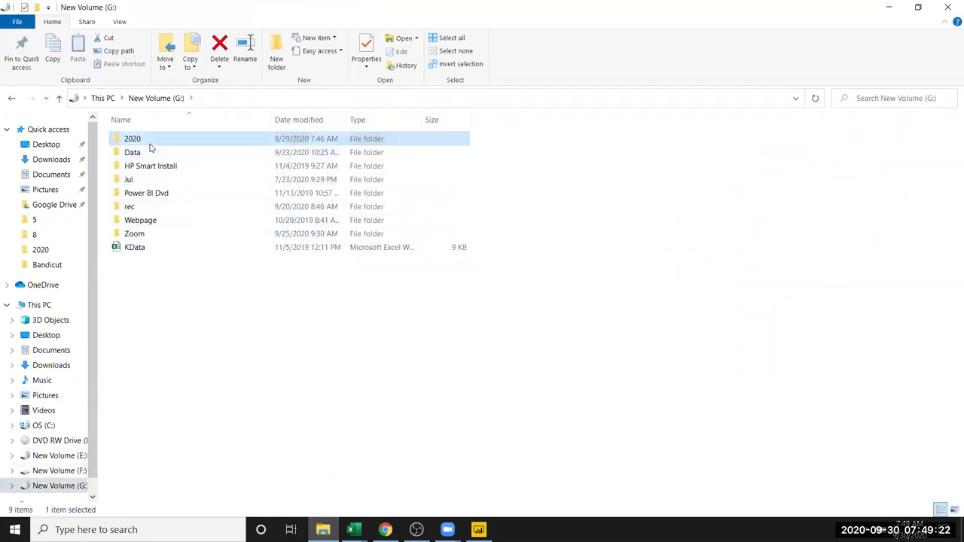
left_click(148, 206)
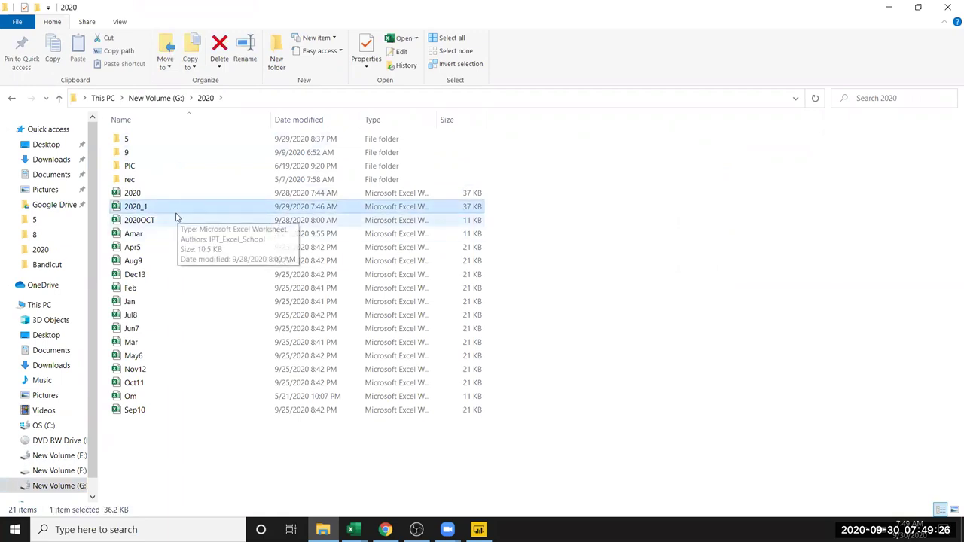
left_click_drag(164, 206, 151, 162)
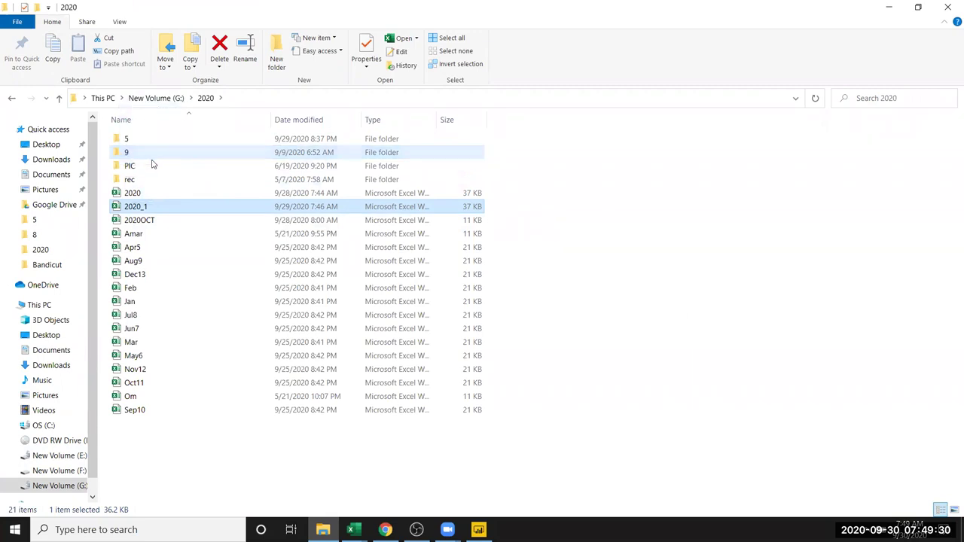
double_click(156, 155)
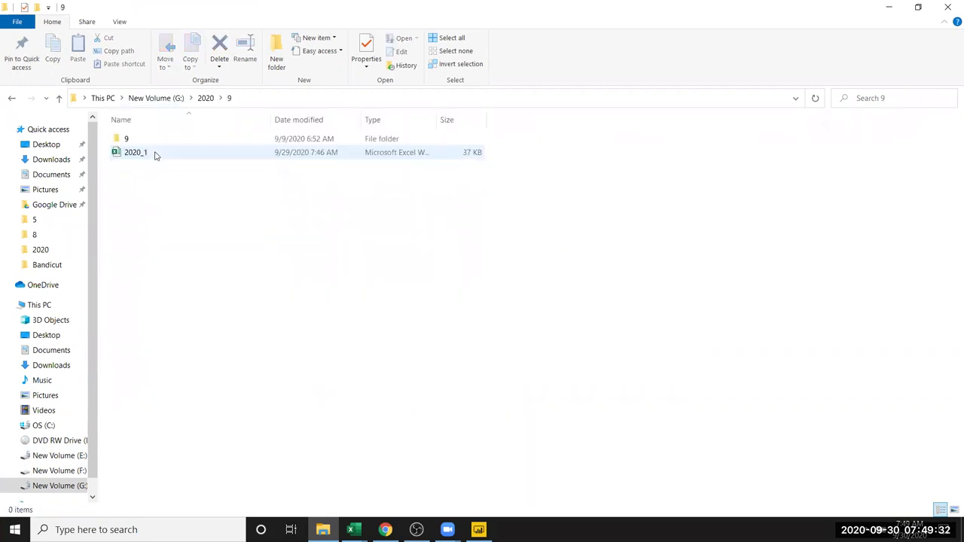
left_click(11, 99)
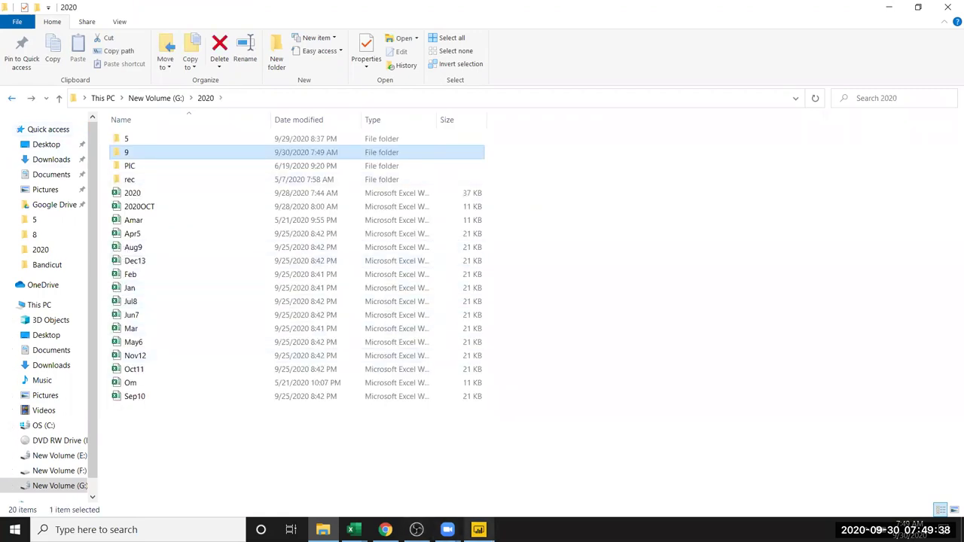
left_click(478, 529)
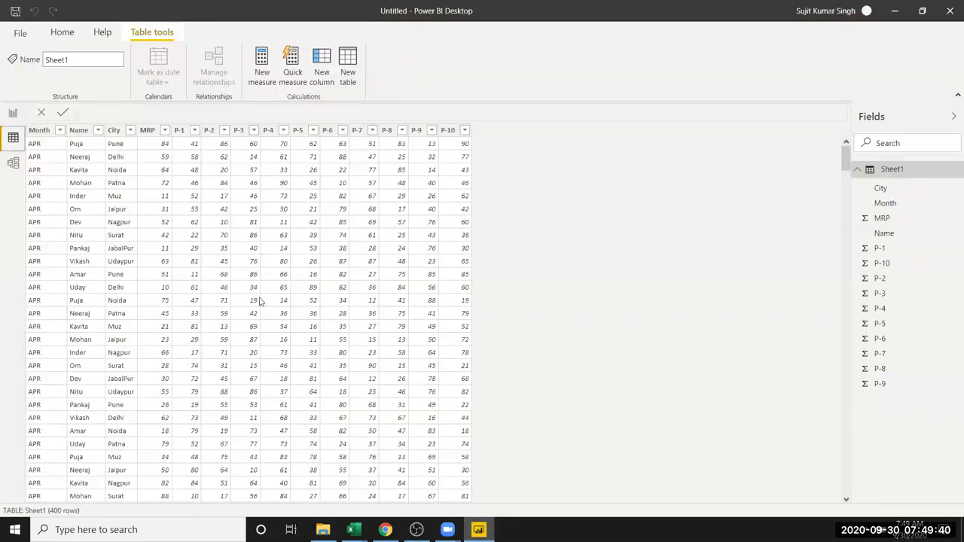
Add a clustered column chart of P-1 by Name to the report page
left_click(195, 260)
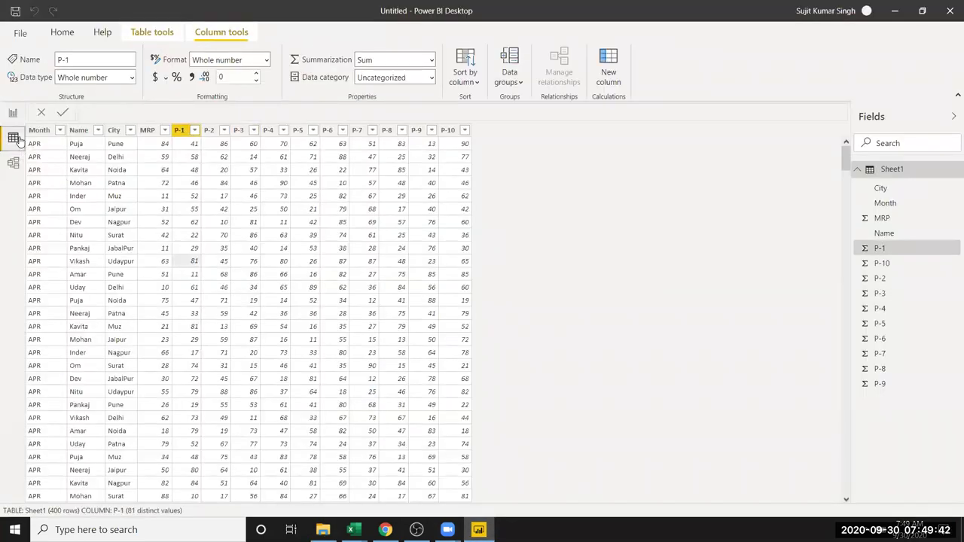
left_click(13, 114)
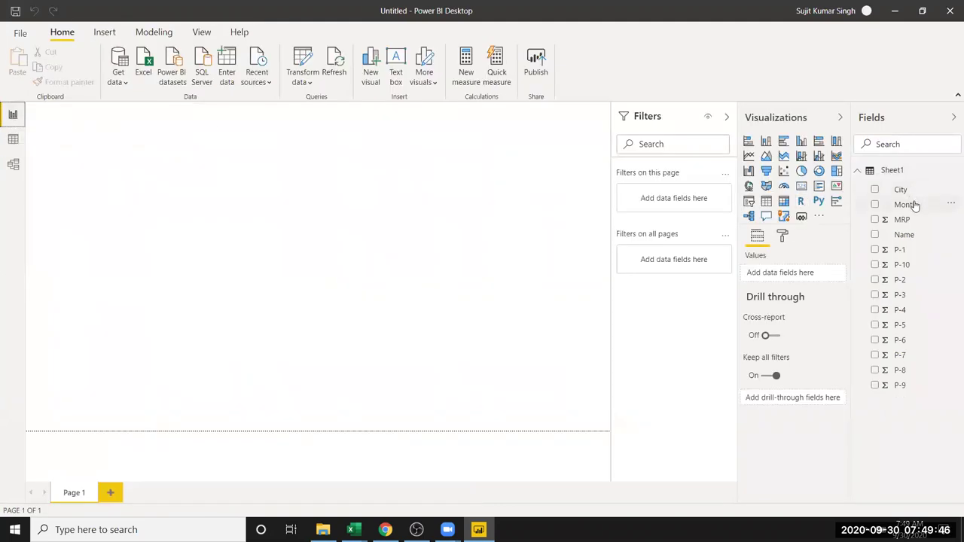
left_click(802, 143)
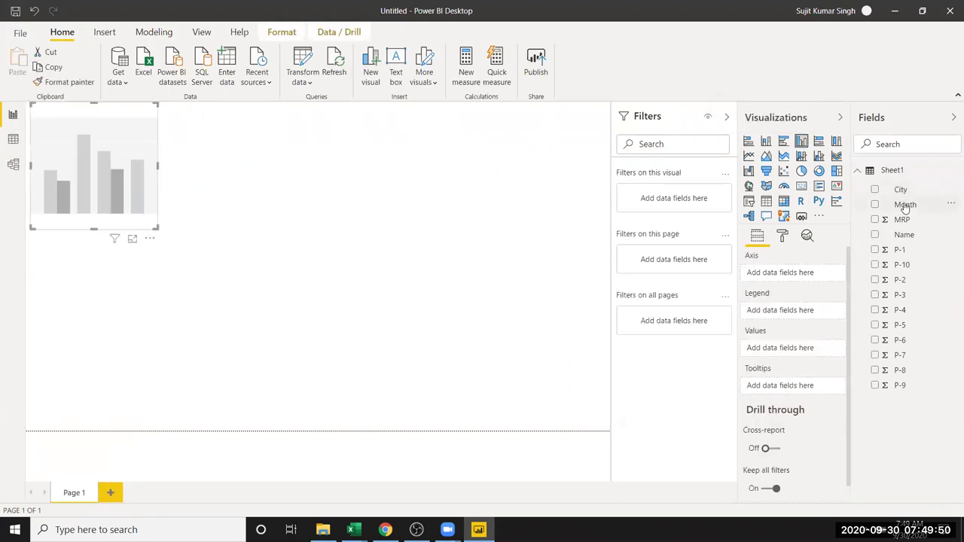
left_click(904, 206)
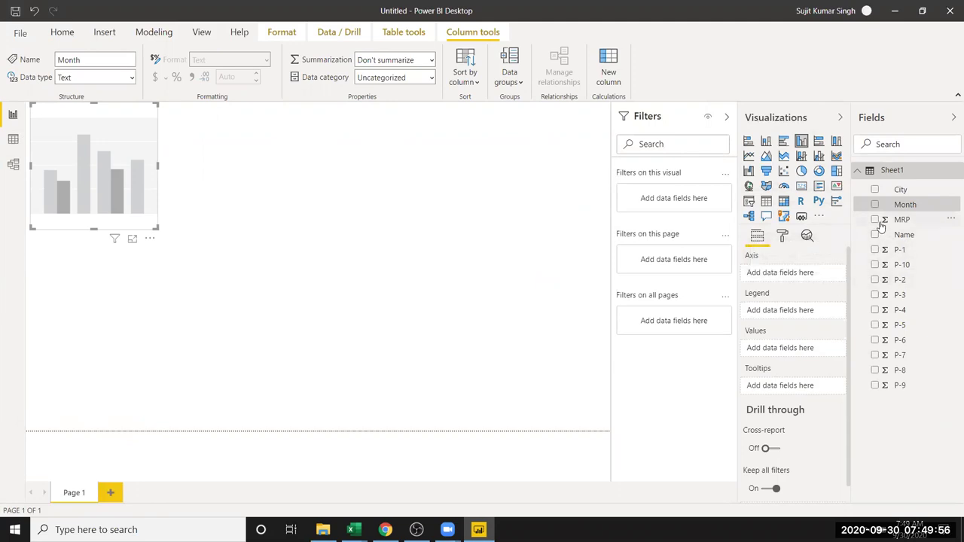
left_click(874, 205)
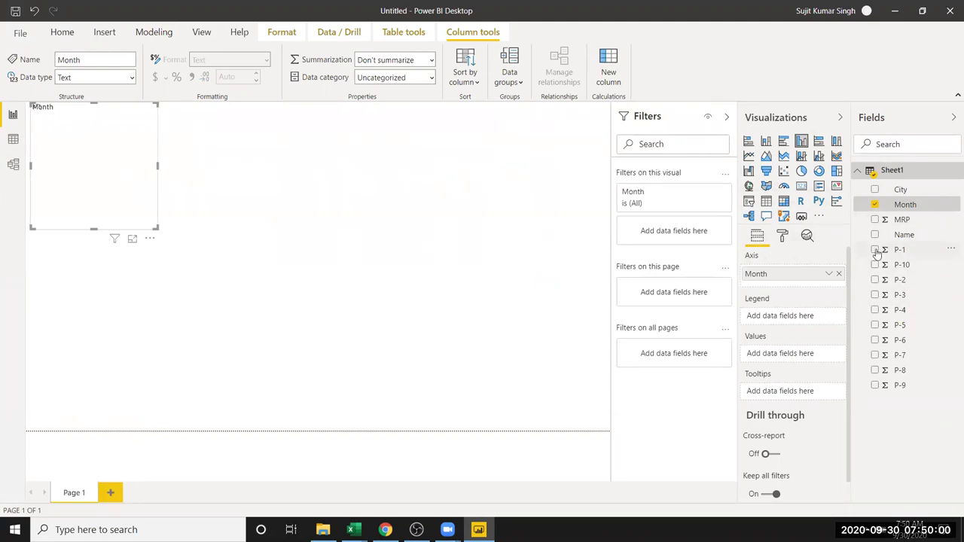
left_click(875, 250)
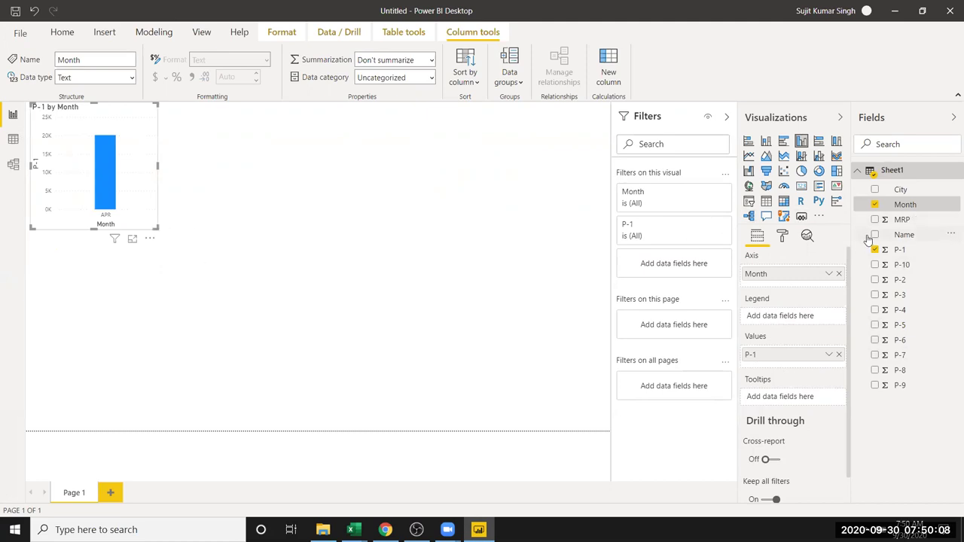
left_click(874, 204)
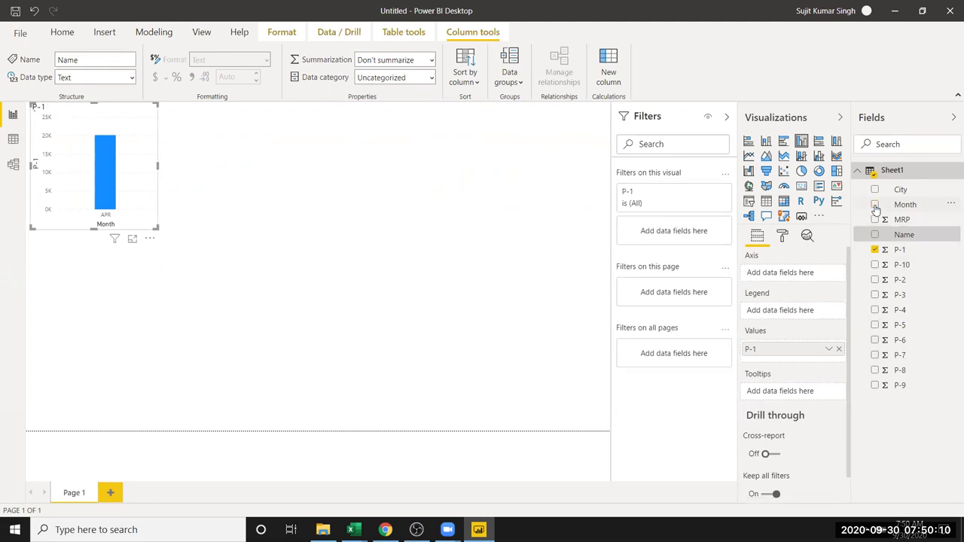
left_click(874, 234)
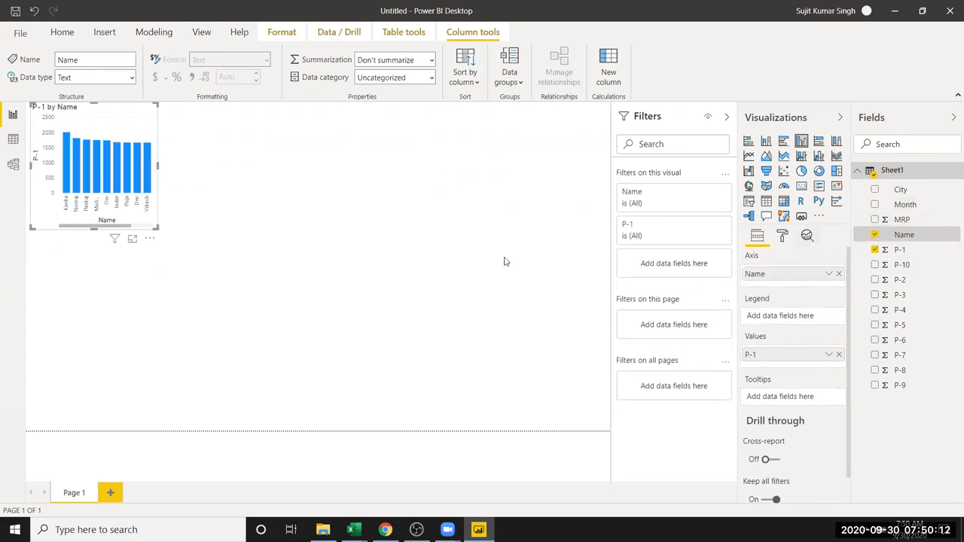
Enlarge the chart and refresh the data, which fails to find G:\2020\2020_1.xlsx
left_click_drag(157, 227, 304, 316)
left_click(62, 31)
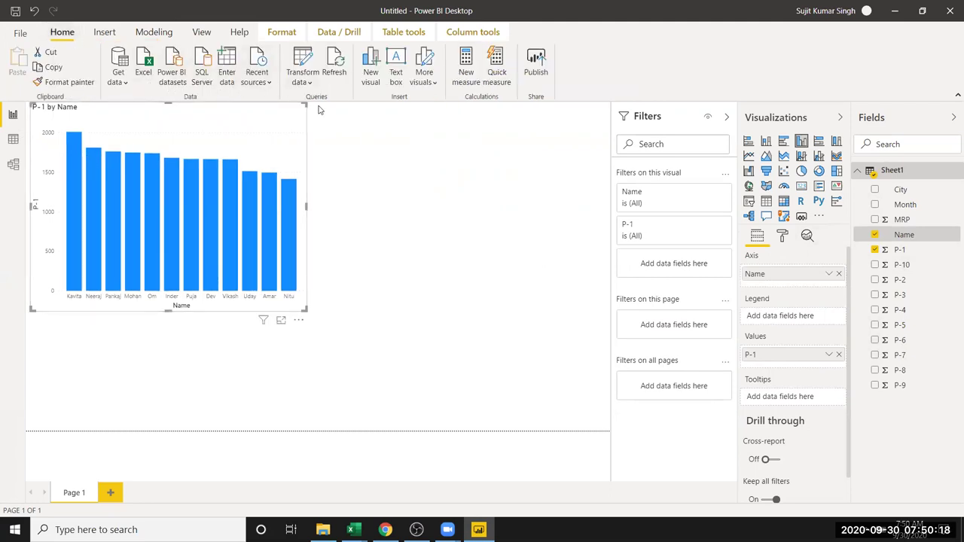
left_click(342, 66)
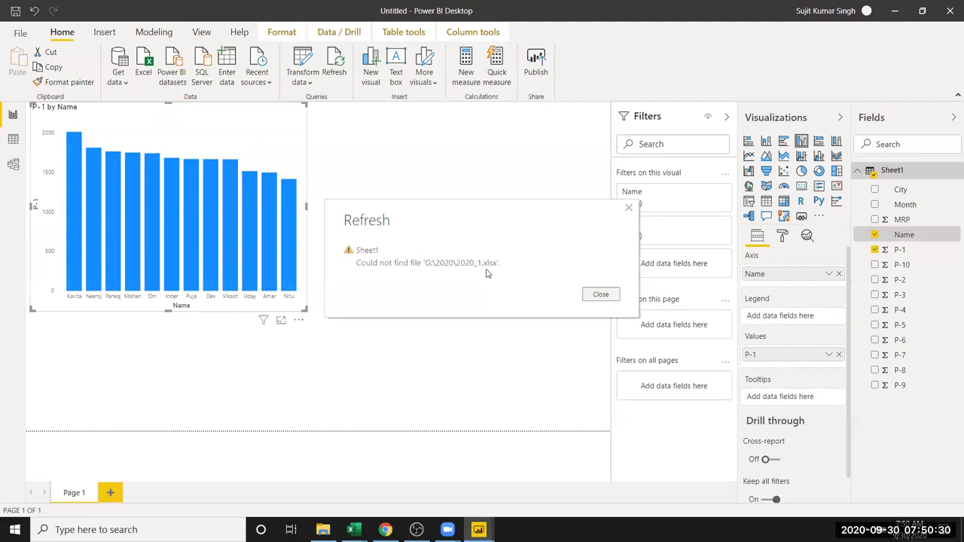
Dismiss the refresh error, check the Sheet1 table, and return to the report chart
left_click(614, 297)
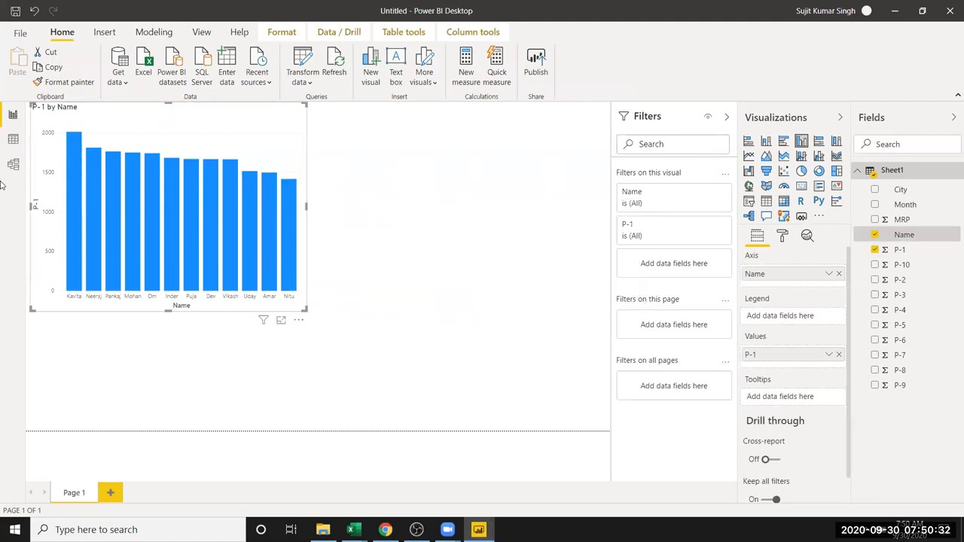
left_click(13, 139)
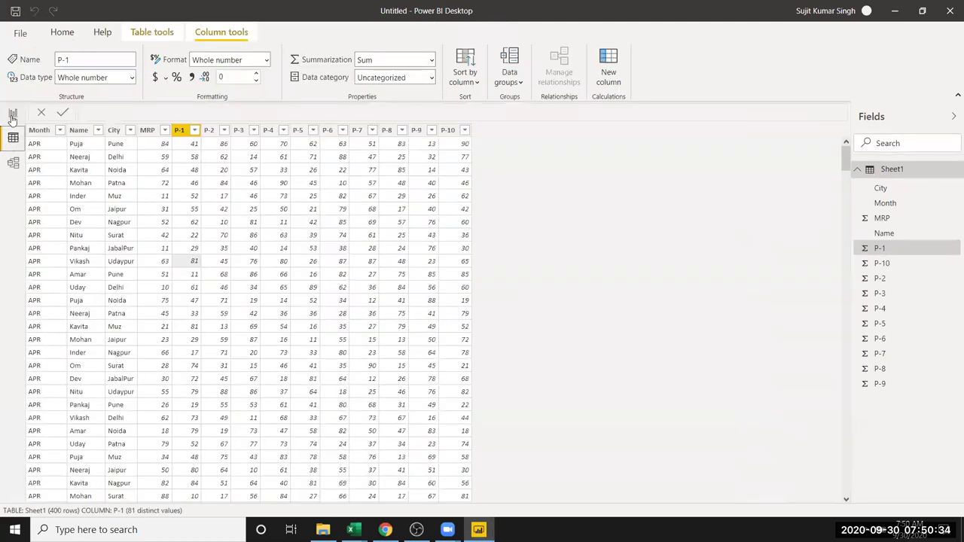
left_click(12, 116)
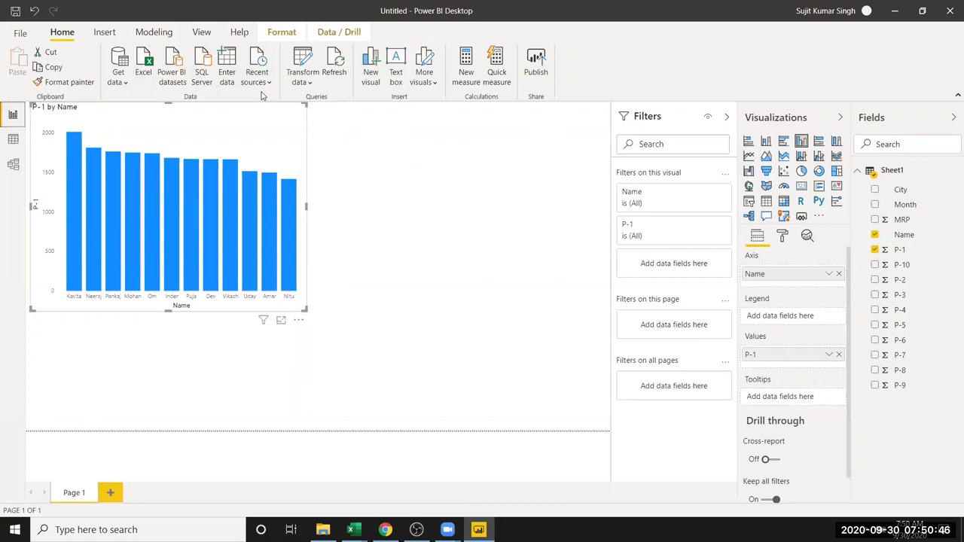
Move 2020_1 from folder 9 back into G:\2020 and retry the Power BI refresh
left_click(322, 529)
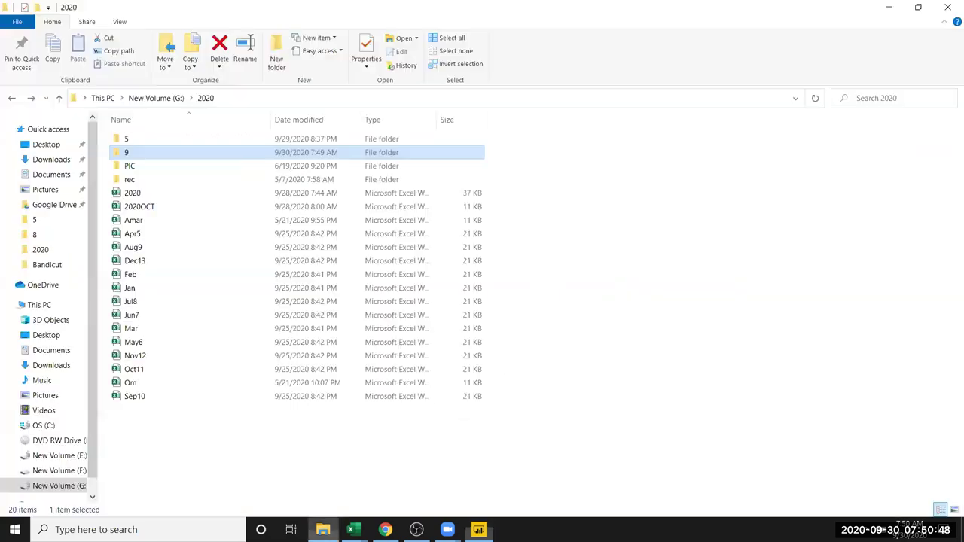
left_click(148, 153)
double_click(149, 153)
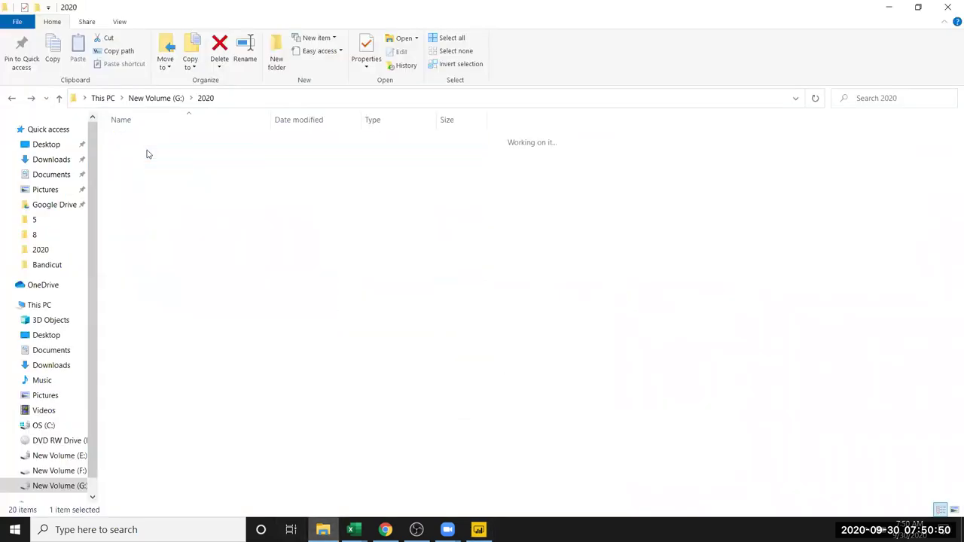
left_click(145, 158)
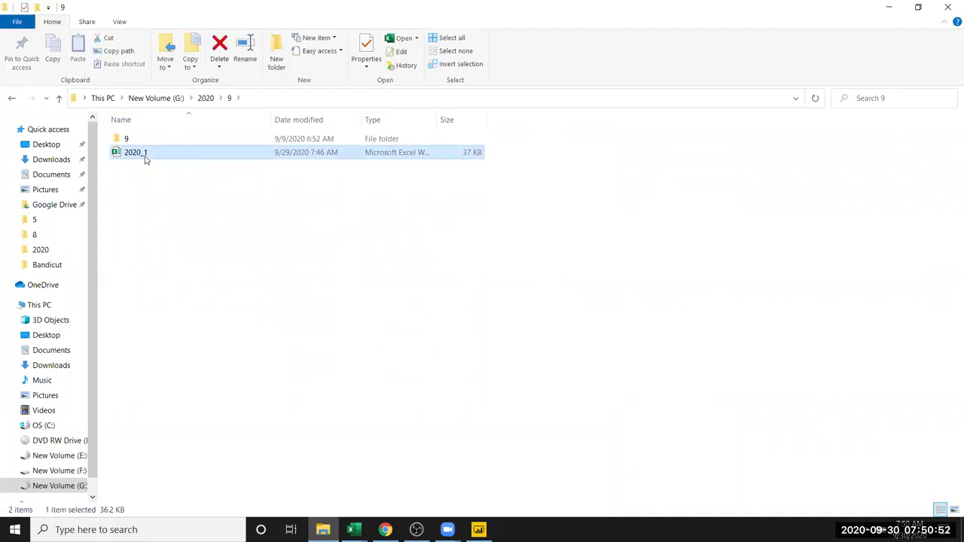
left_click(11, 99)
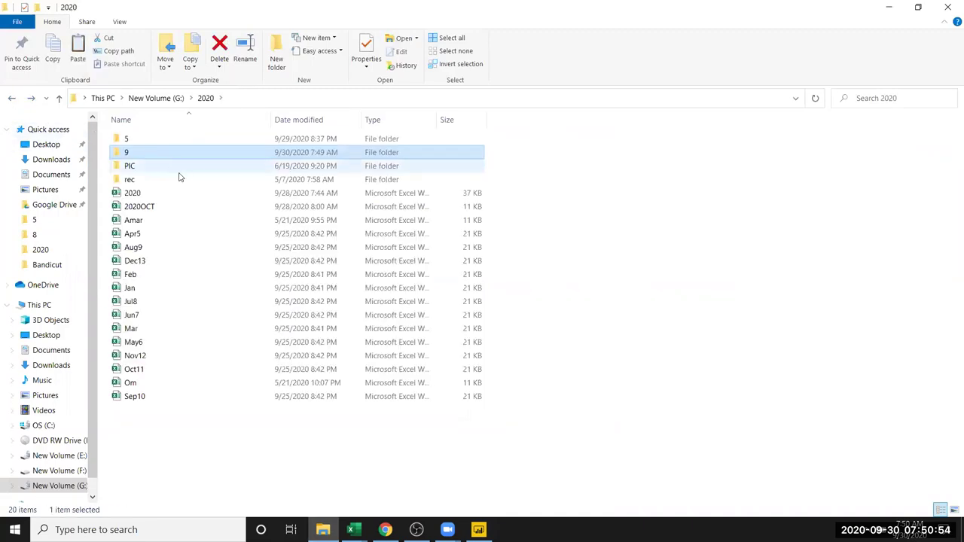
right_click(592, 243)
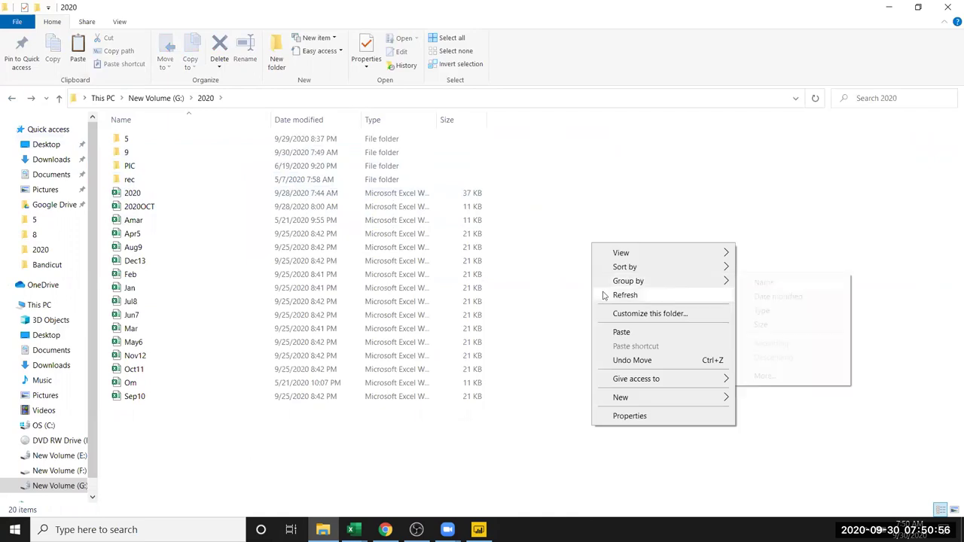
left_click(576, 321)
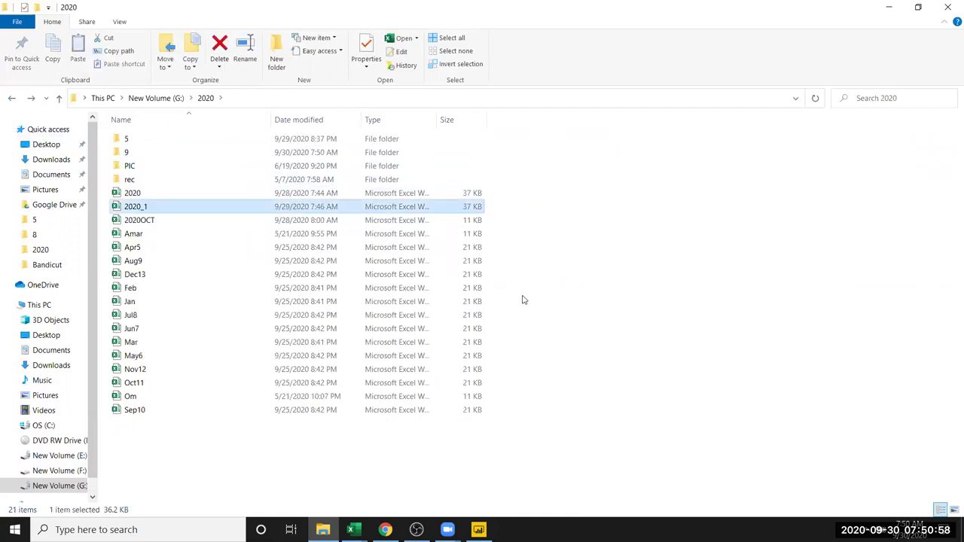
key("alt+Tab")
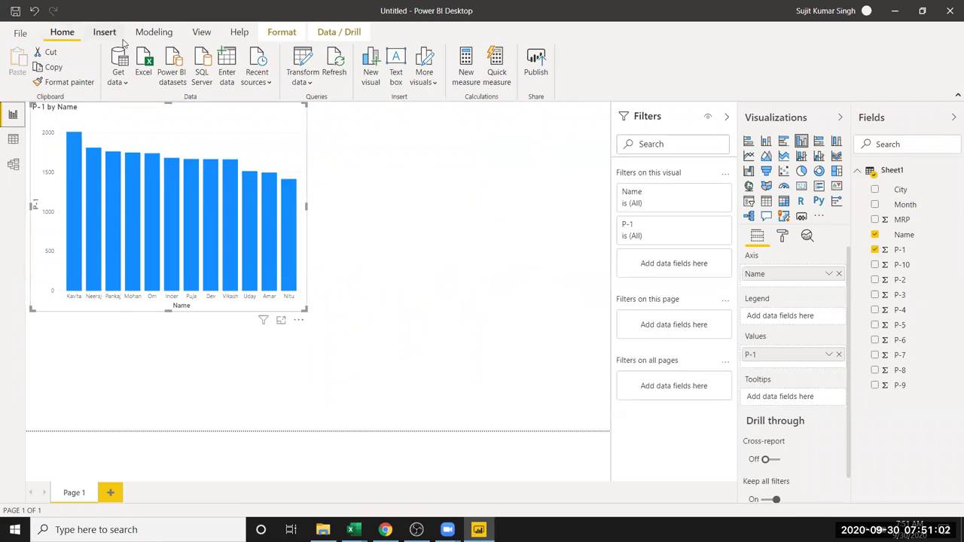
left_click(337, 63)
Rename the workbook in G:\2020 to APR2020 and return to Power BI
key("alt+Tab")
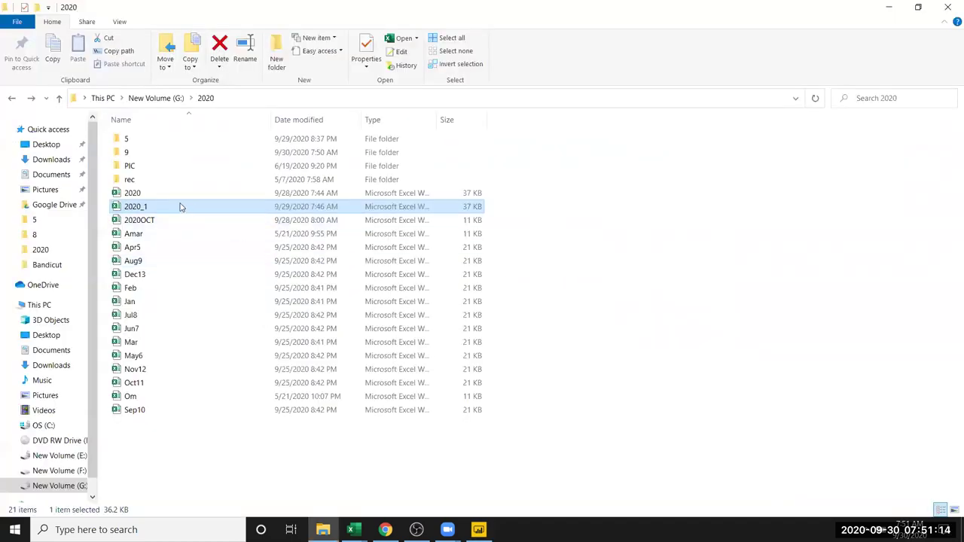
key("F2")
type("APR2020")
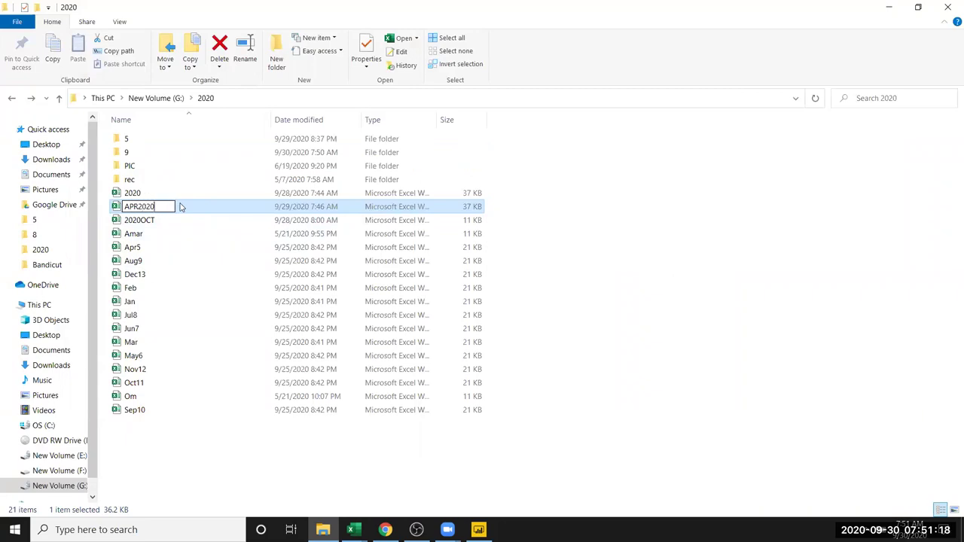
key("Return")
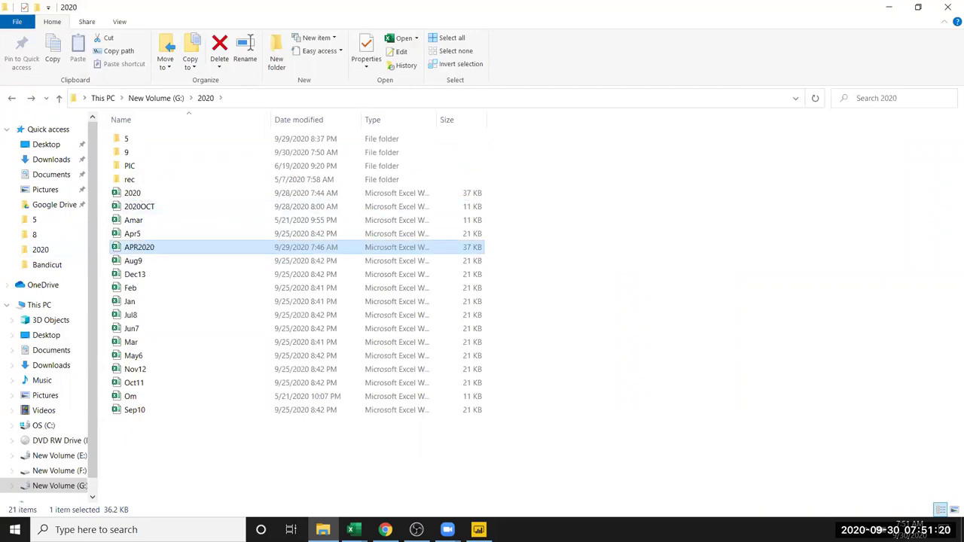
key("alt+Tab")
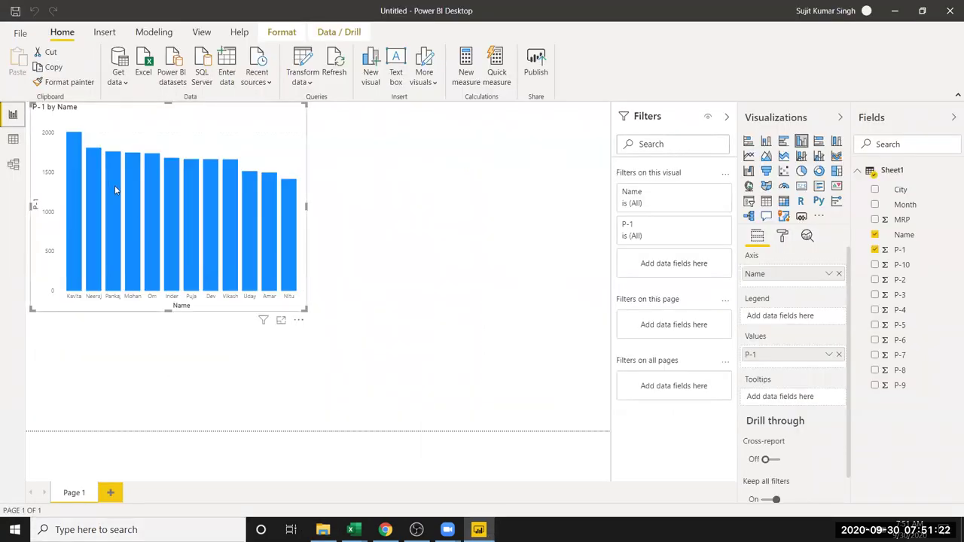
left_click(337, 66)
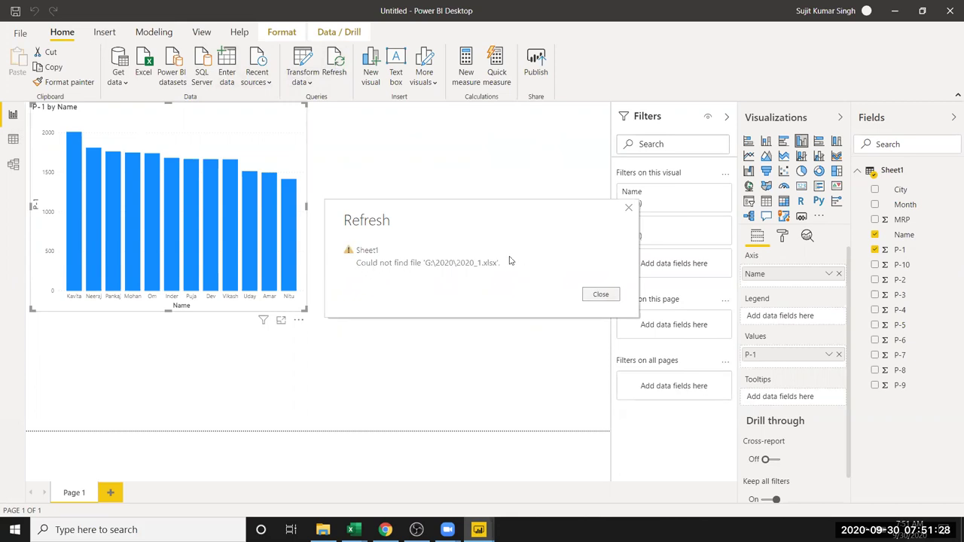
left_click(625, 209)
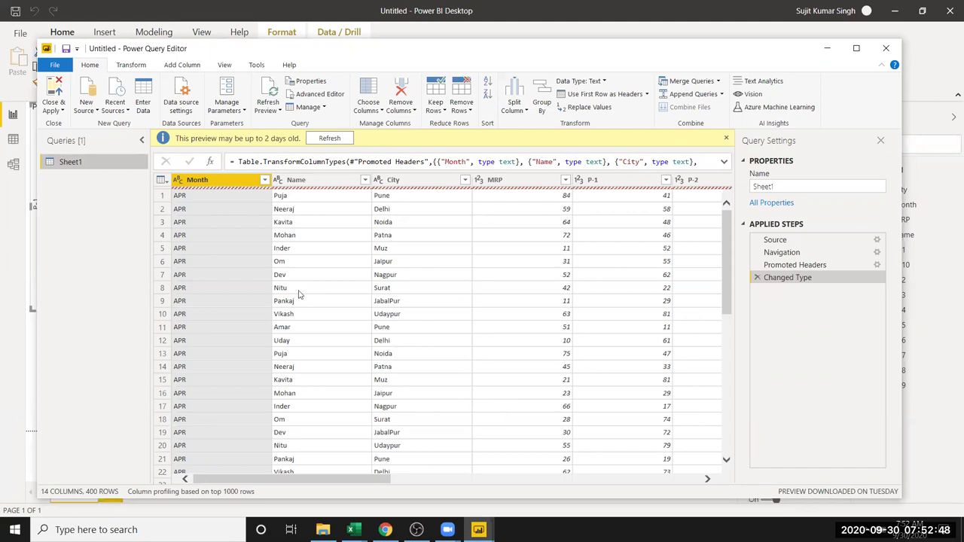
Change the Source step path to G:\2020\APR2020.xlsx and Close & Apply
left_click(771, 241)
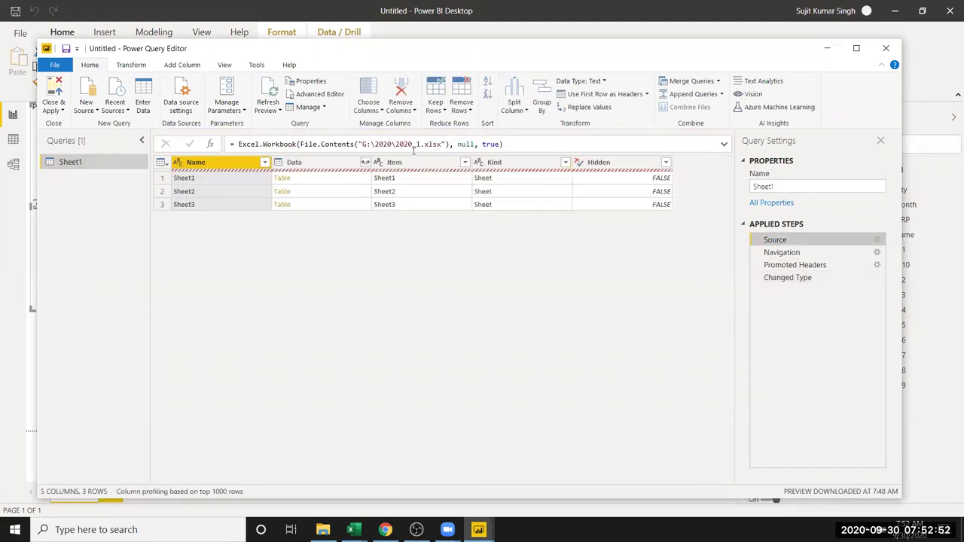
left_click(398, 144)
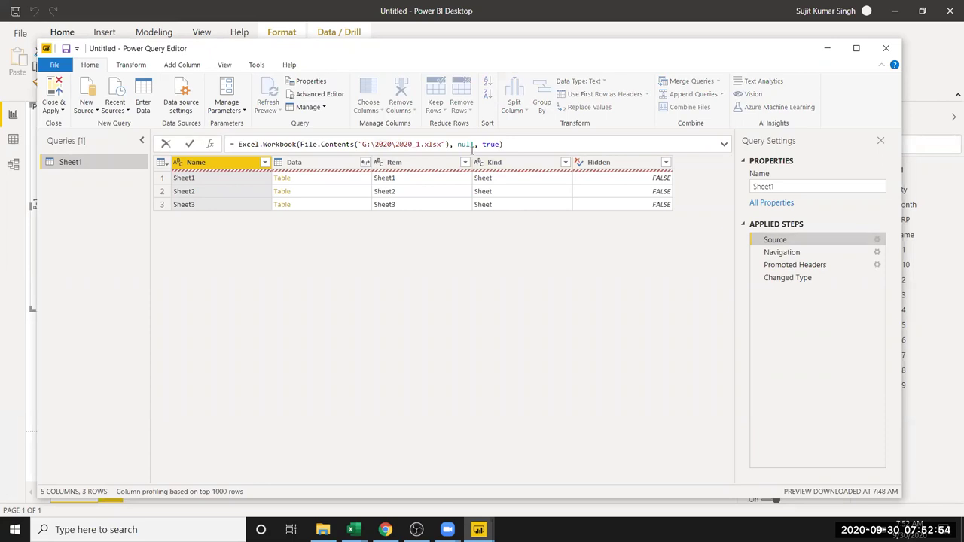
key("Delete")
key("Delete")
key("Delete")
key("Delete")
key("Delete")
key("Delete")
type("APR2020")
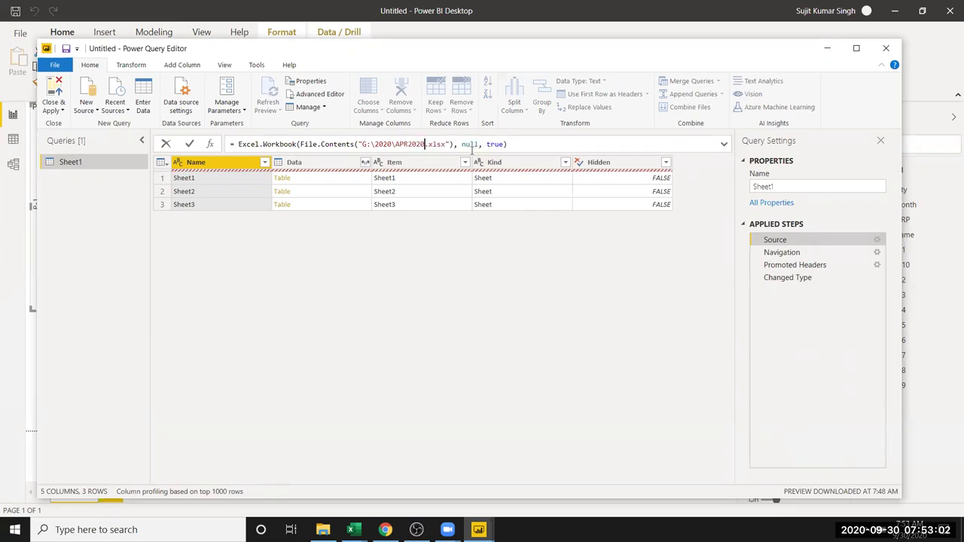
key("Return")
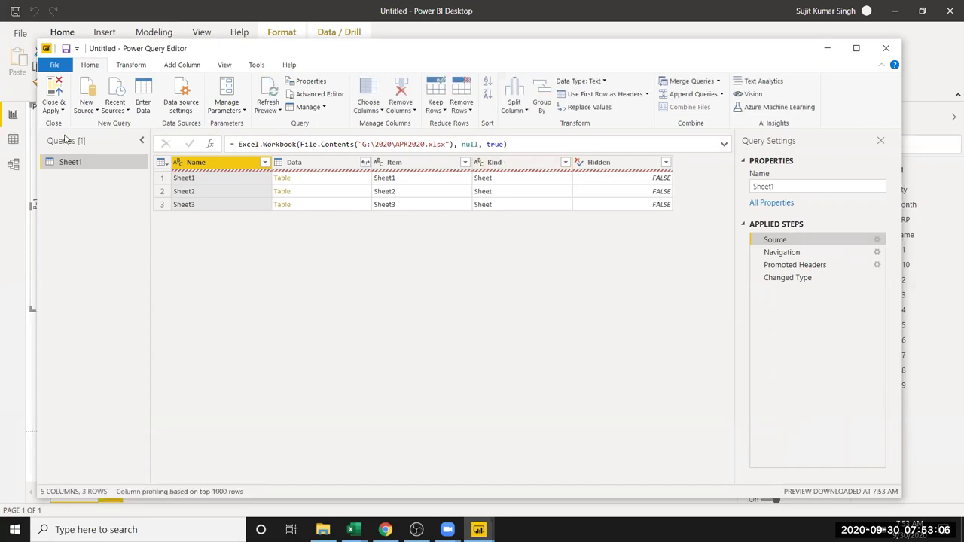
left_click(52, 90)
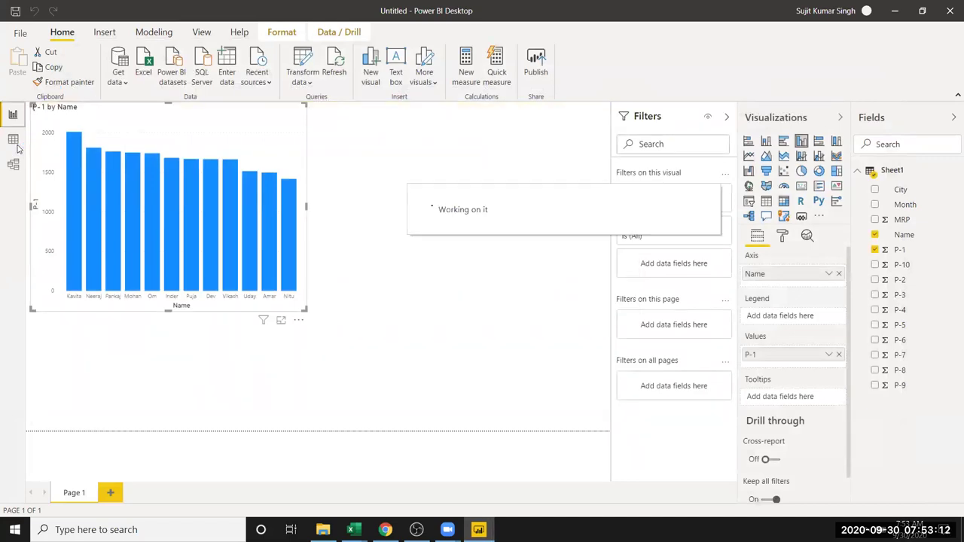
Check the Sheet1 data, then refresh the report from the APR2020 workbook
left_click(13, 140)
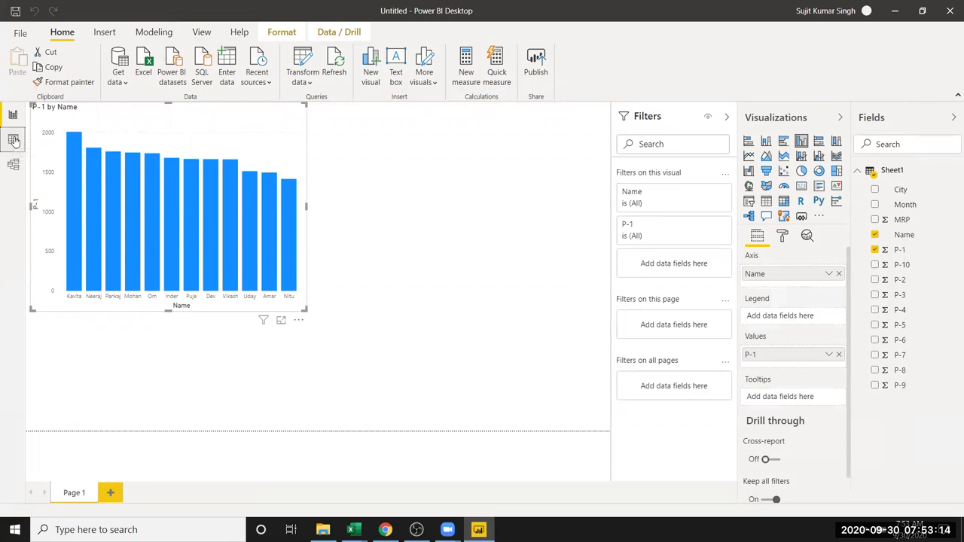
left_click(13, 113)
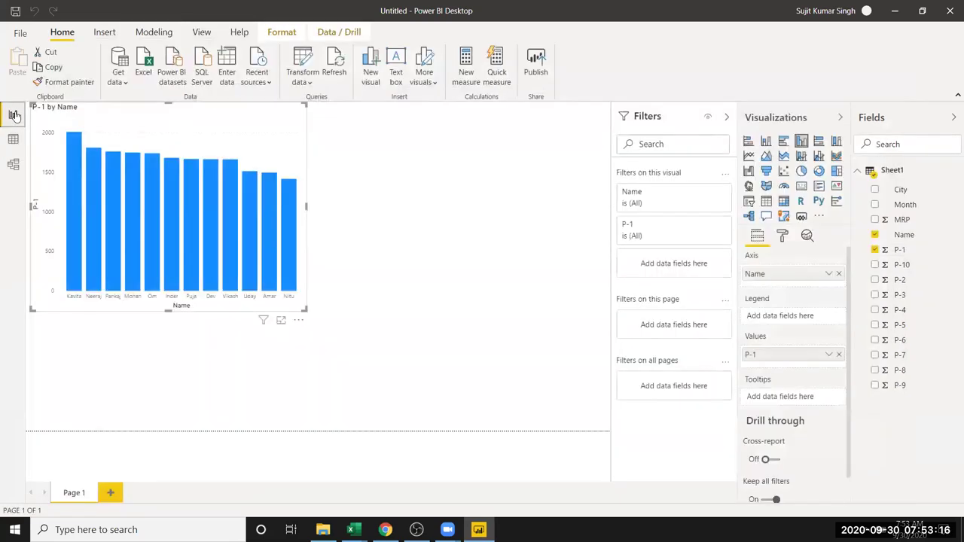
left_click(334, 66)
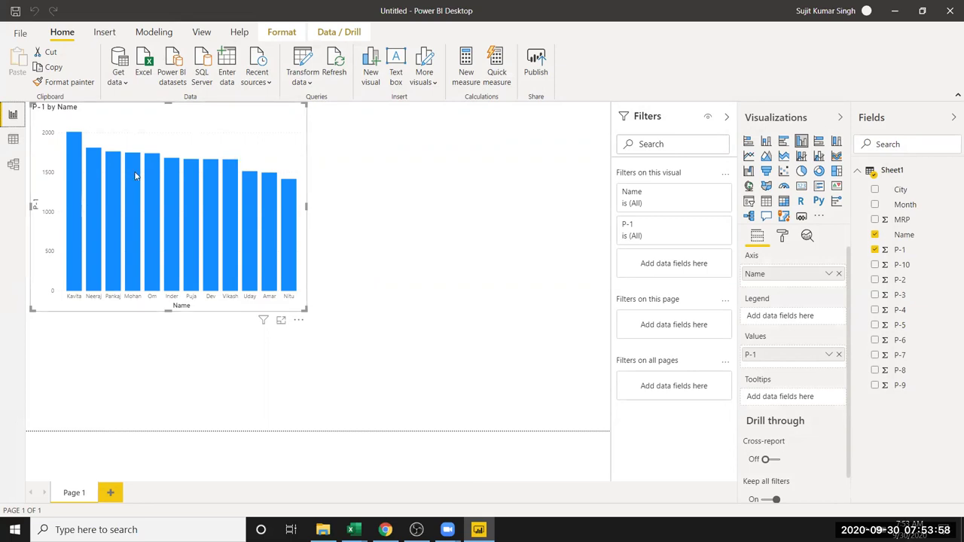
Delete the P-1 by Name chart and open Sheet1's 400 rows in Power Query Editor
key("Delete")
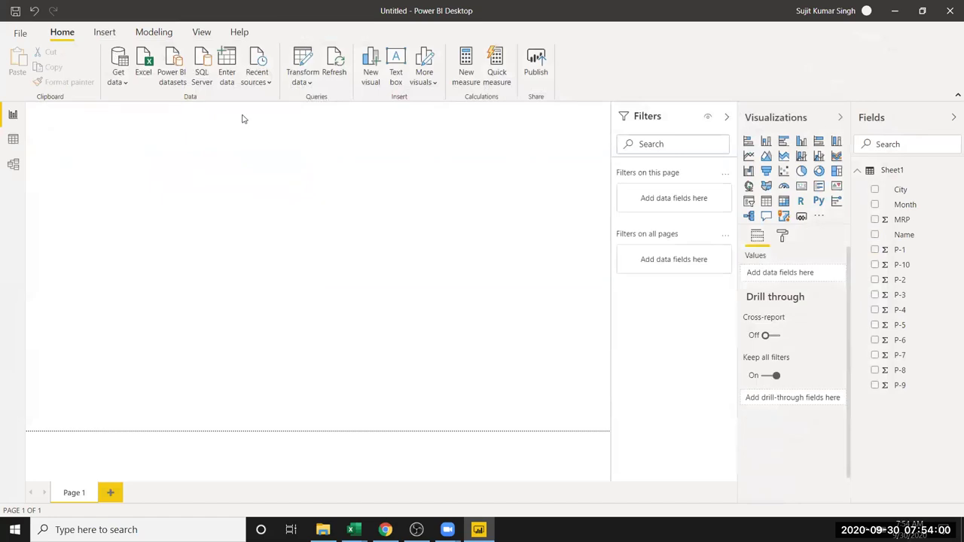
left_click(303, 60)
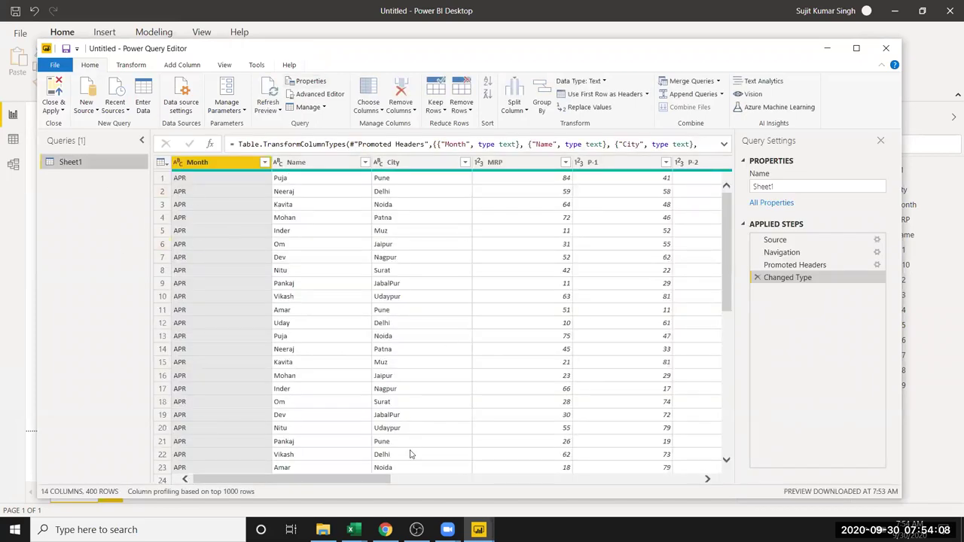
mouse_move(328, 482)
left_mouse_down()
mouse_move(494, 482)
mouse_move(323, 473)
left_mouse_up()
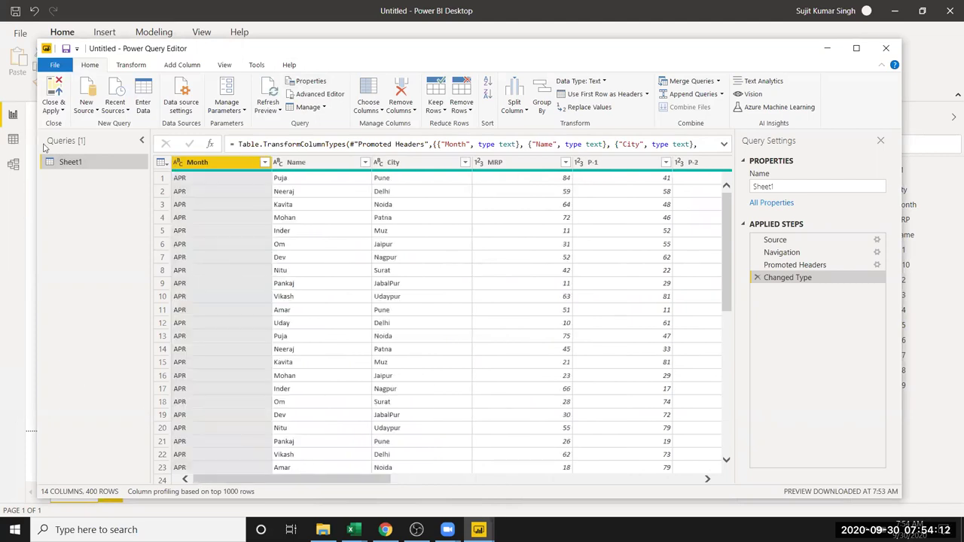
left_click(57, 101)
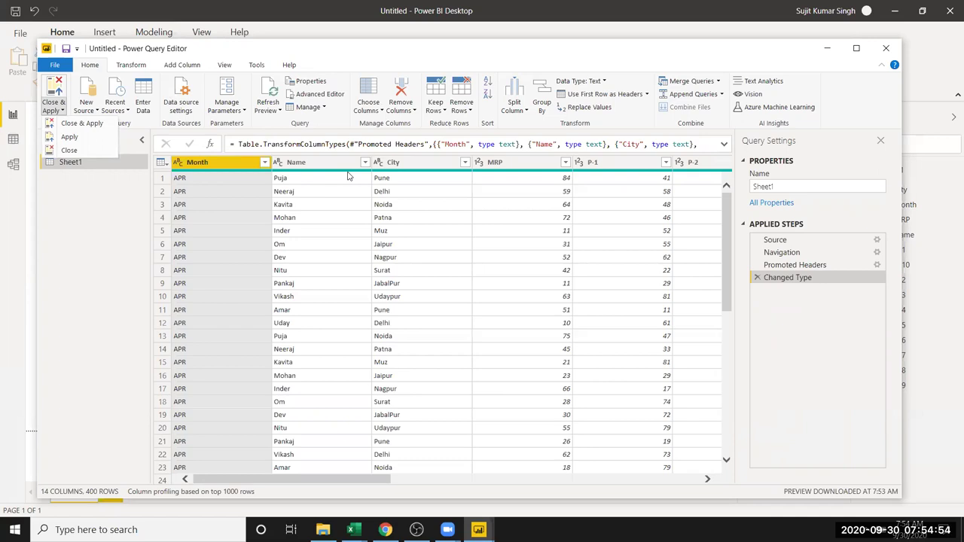
left_click(426, 234)
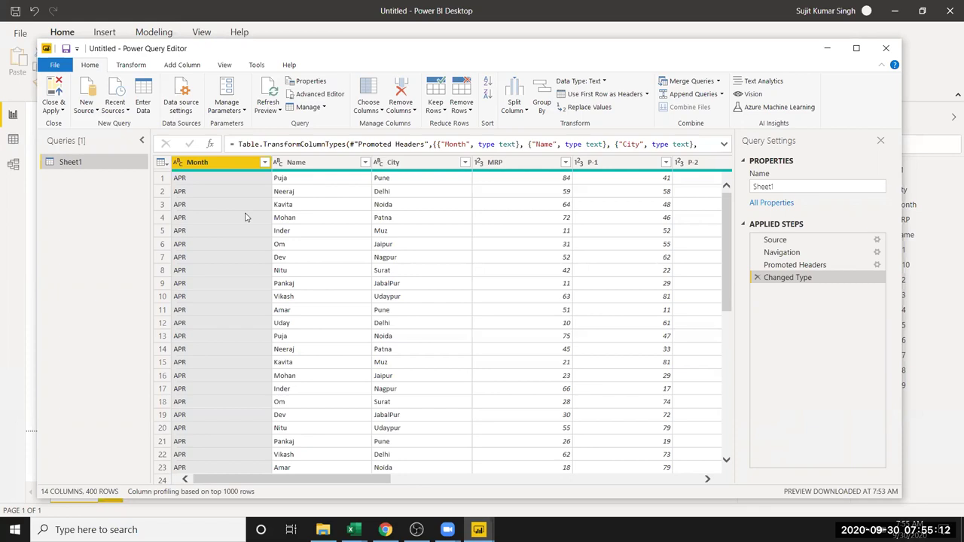
Add Sheet1 from the recently used 2020 workbook as a second query, Sheet1 (2)
left_click(85, 110)
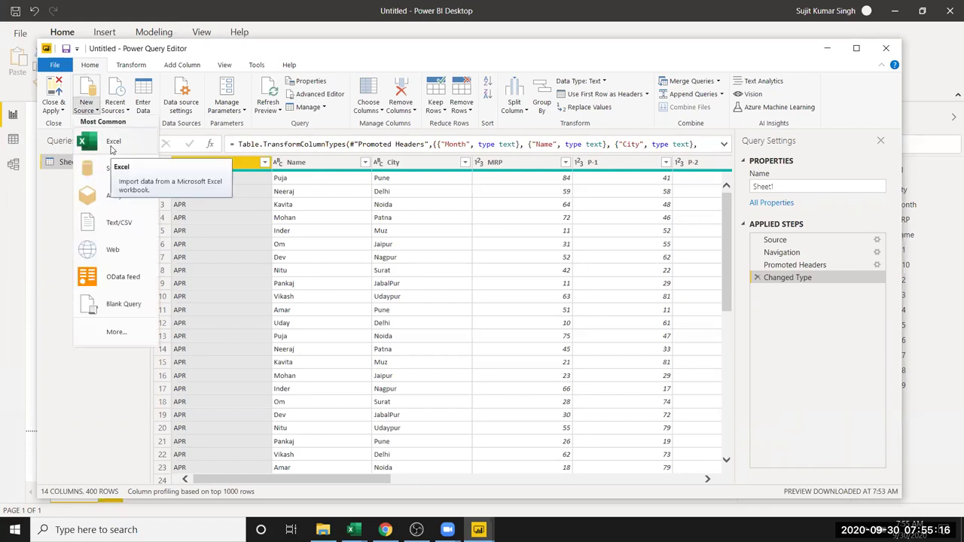
left_click(398, 307)
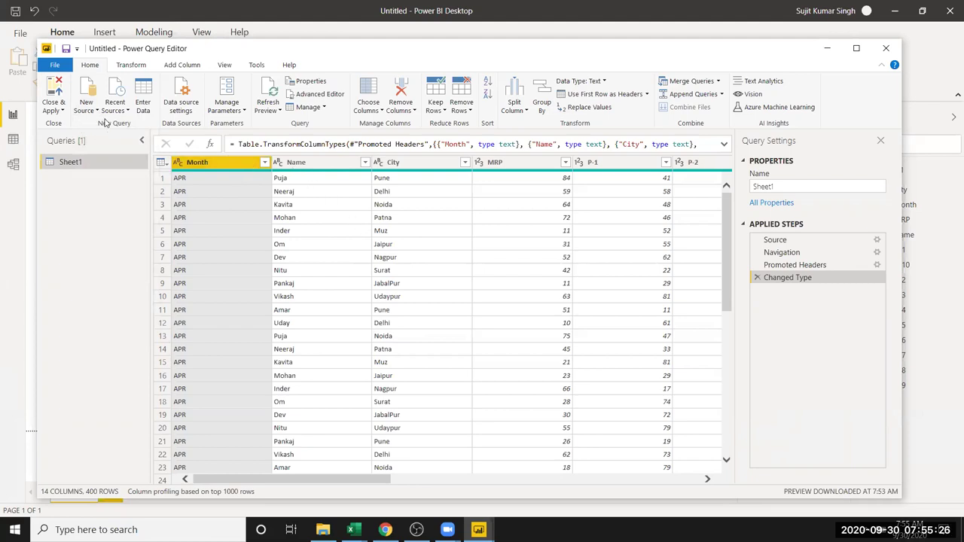
left_click(114, 110)
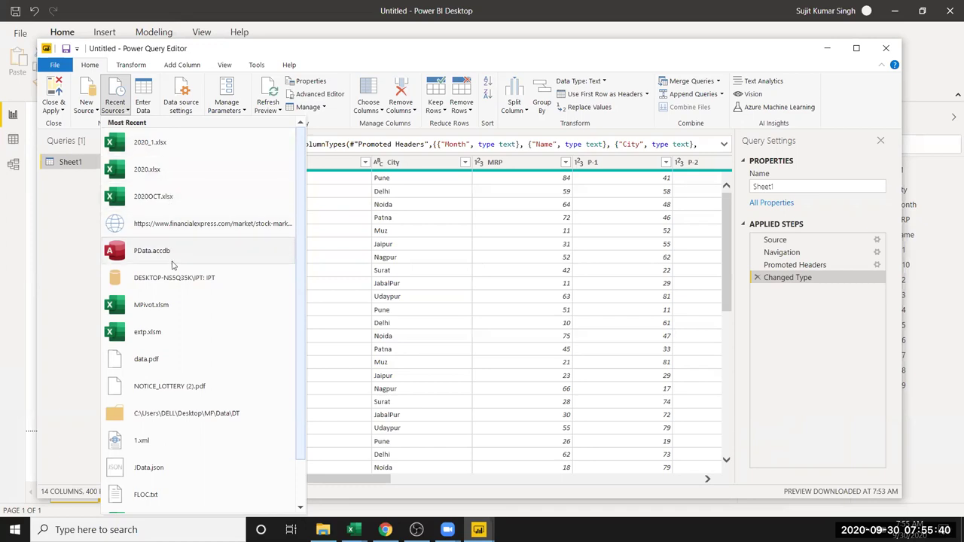
scroll(161, 387, "down", 1)
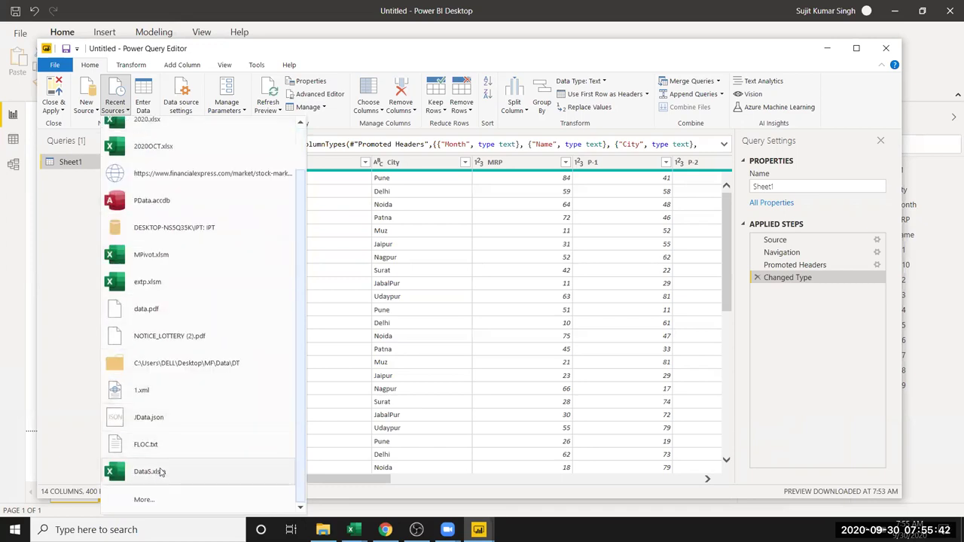
scroll(159, 429, "up", 1)
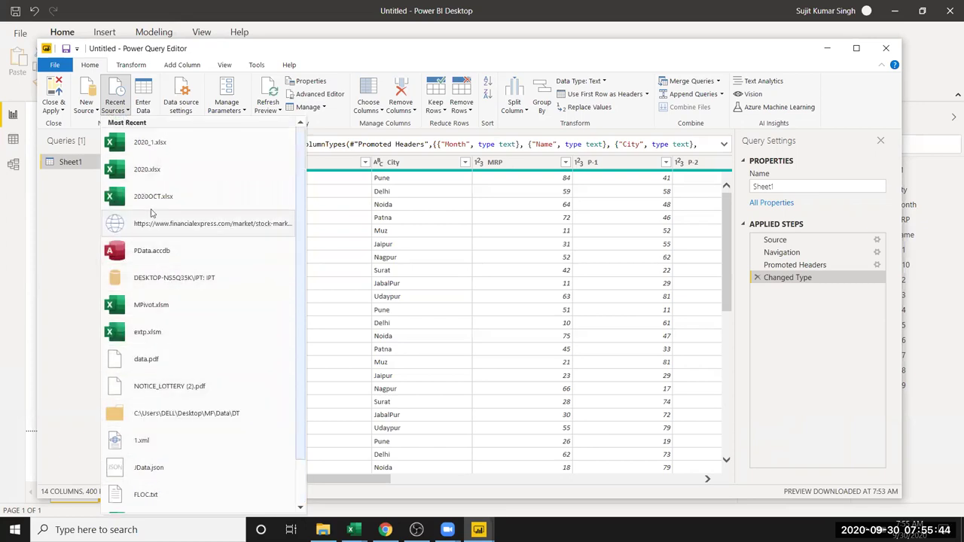
left_click(145, 174)
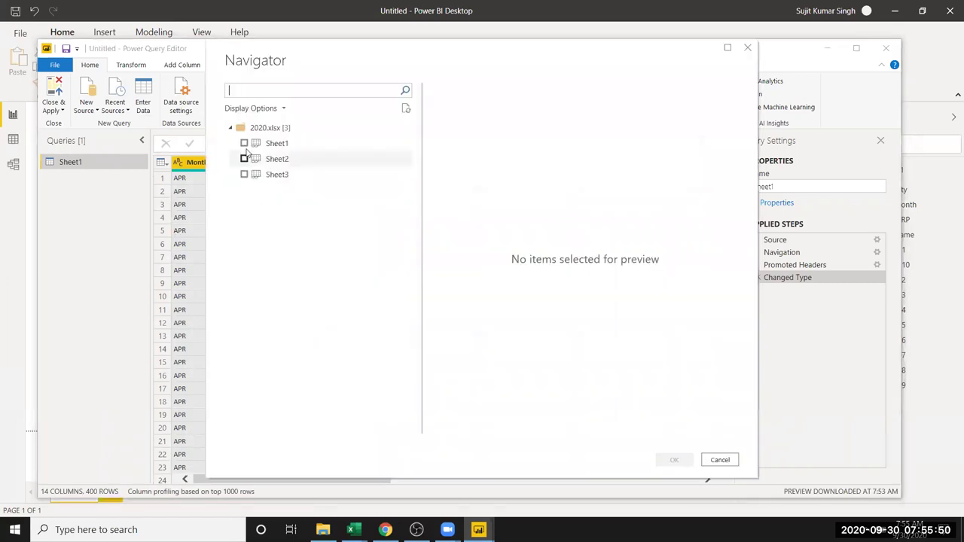
left_click(272, 143)
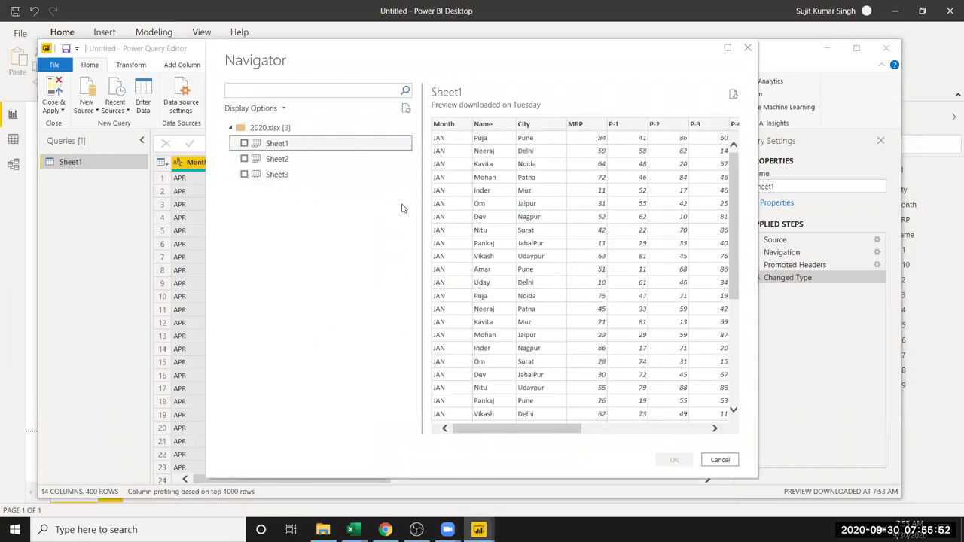
left_click(244, 143)
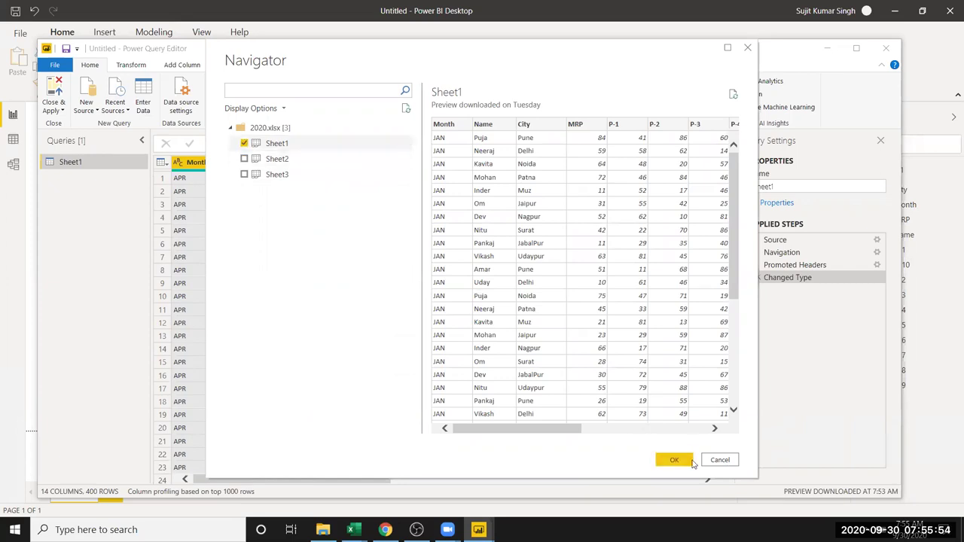
left_click(677, 459)
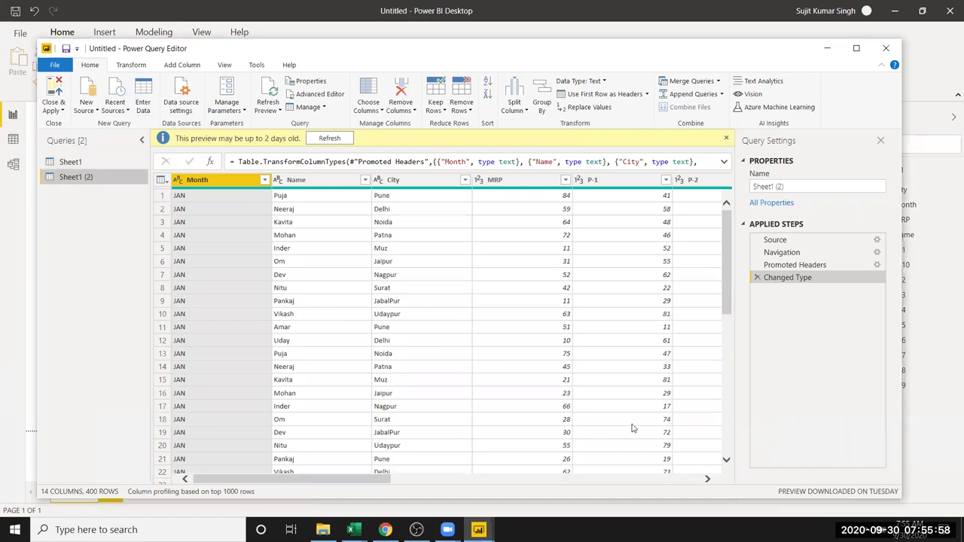
Refresh the outdated preview and cancel the Create Table dialog
left_click(330, 140)
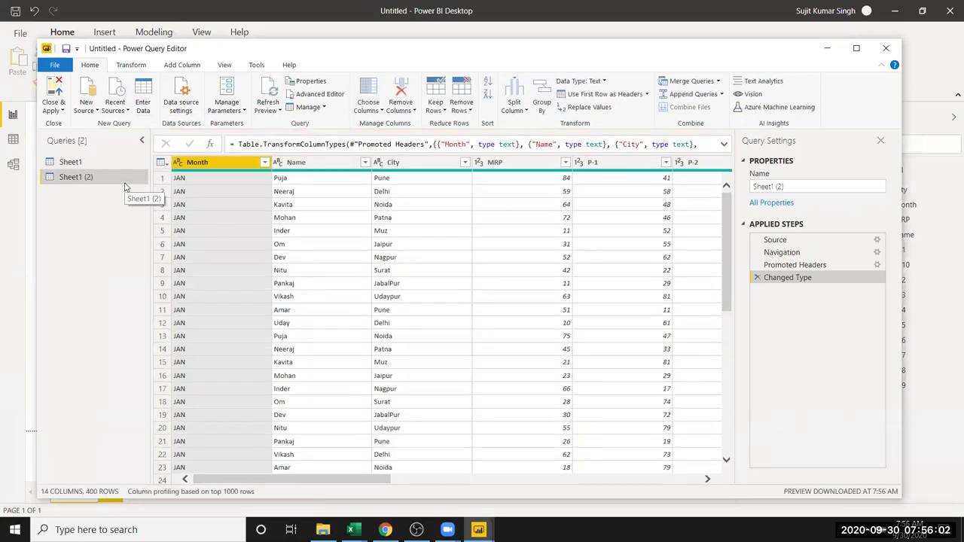
left_click(142, 107)
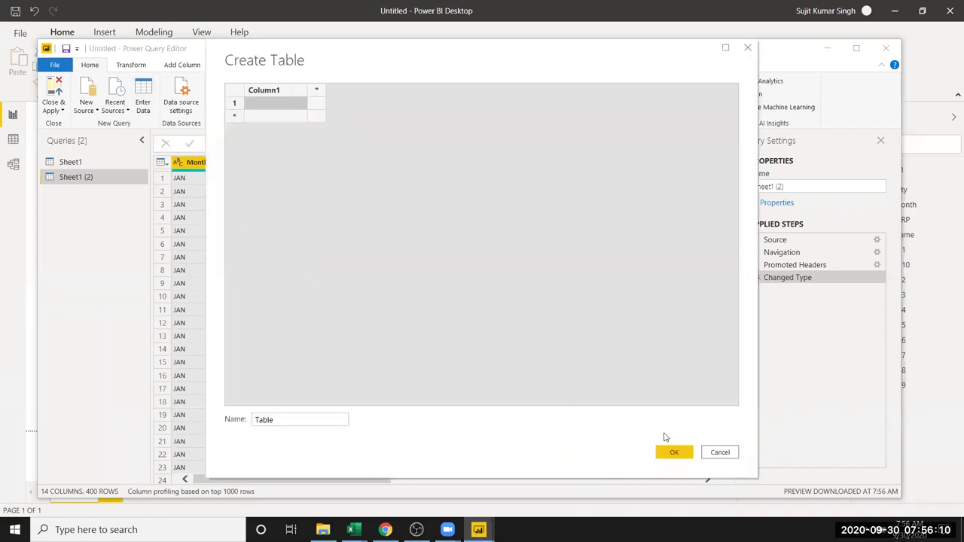
left_click(719, 452)
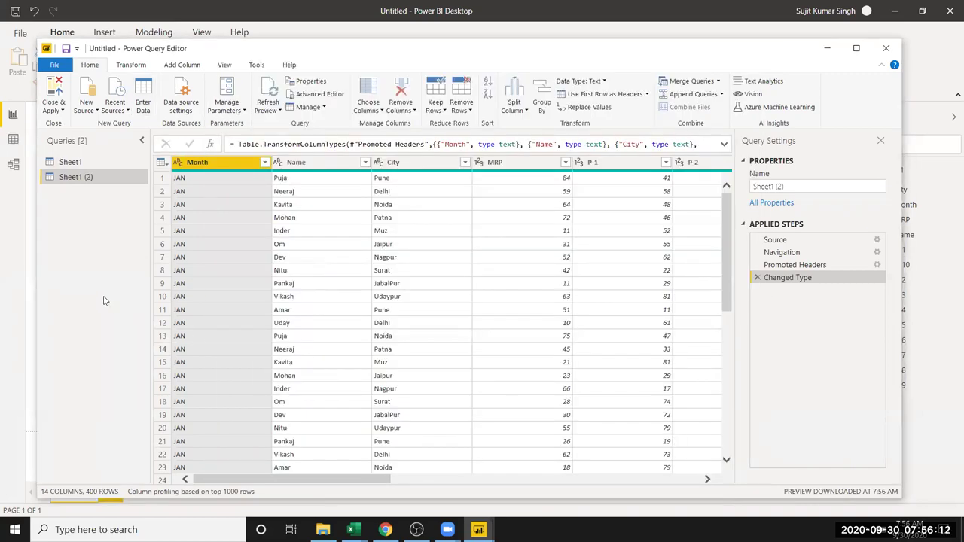
Open Data source settings listing 2020.xlsx and apr2020.xlsx, then move the dialog to see the grid behind it
left_click(185, 111)
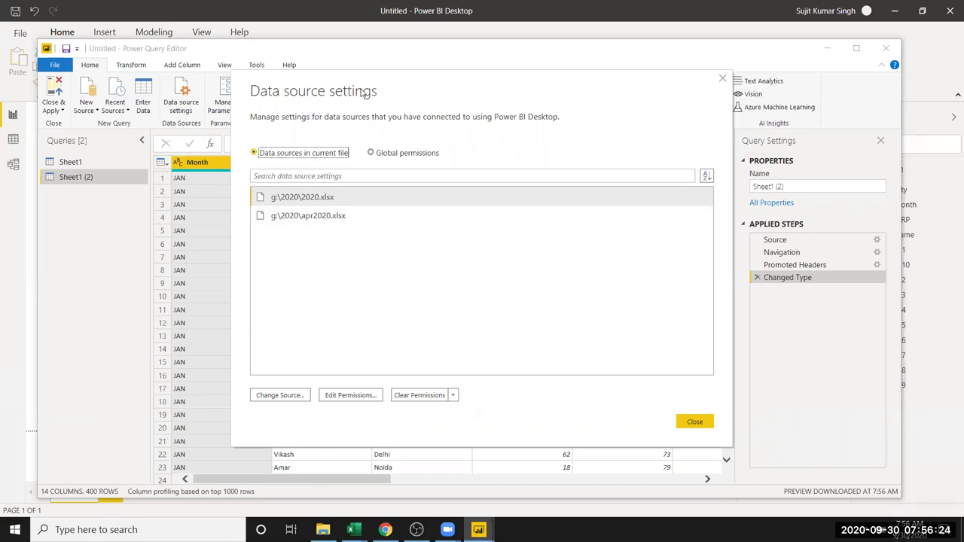
left_click_drag(364, 92, 363, 196)
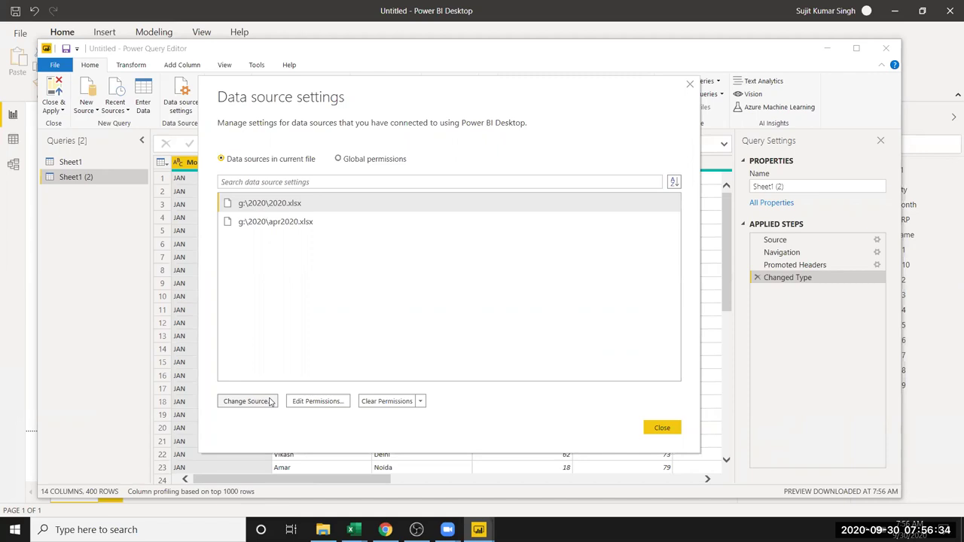
left_click_drag(456, 103, 359, 158)
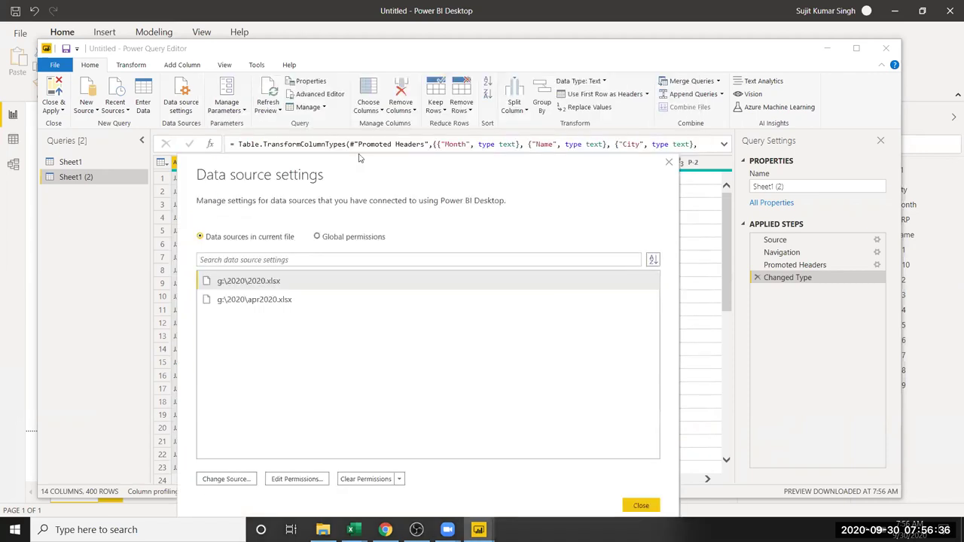
left_click_drag(510, 181, 506, 196)
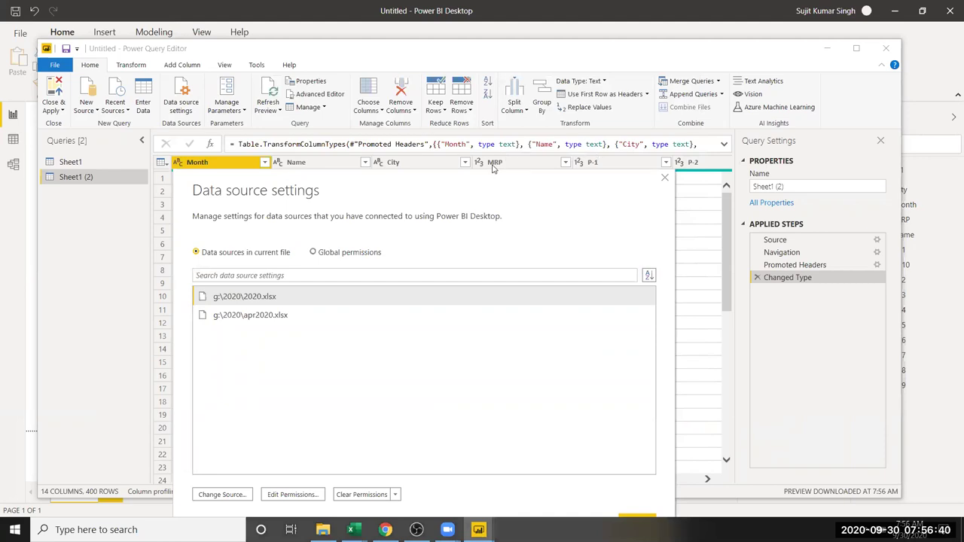
left_click_drag(493, 167, 496, 138)
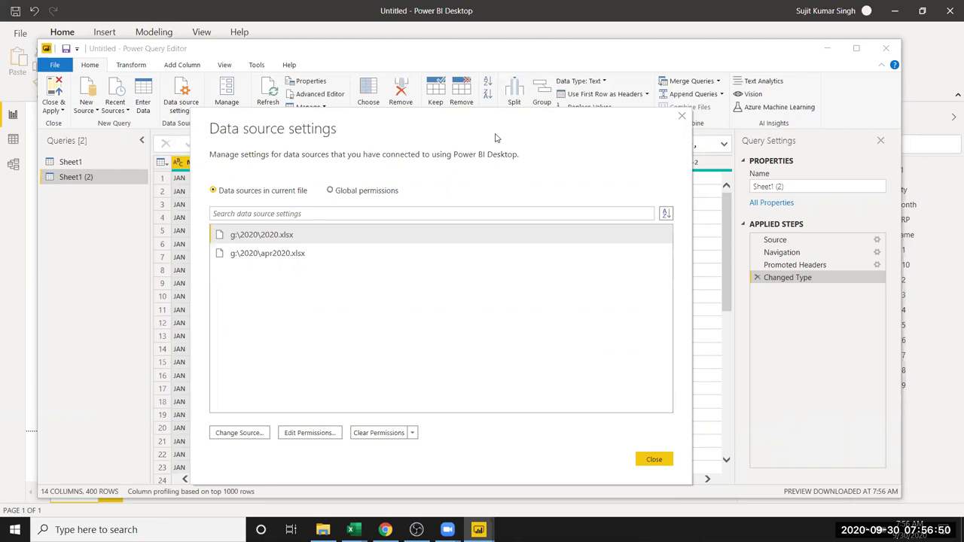
Leave the 2020.xlsx privacy level at None and close Edit Permissions and Data source settings
left_click(311, 434)
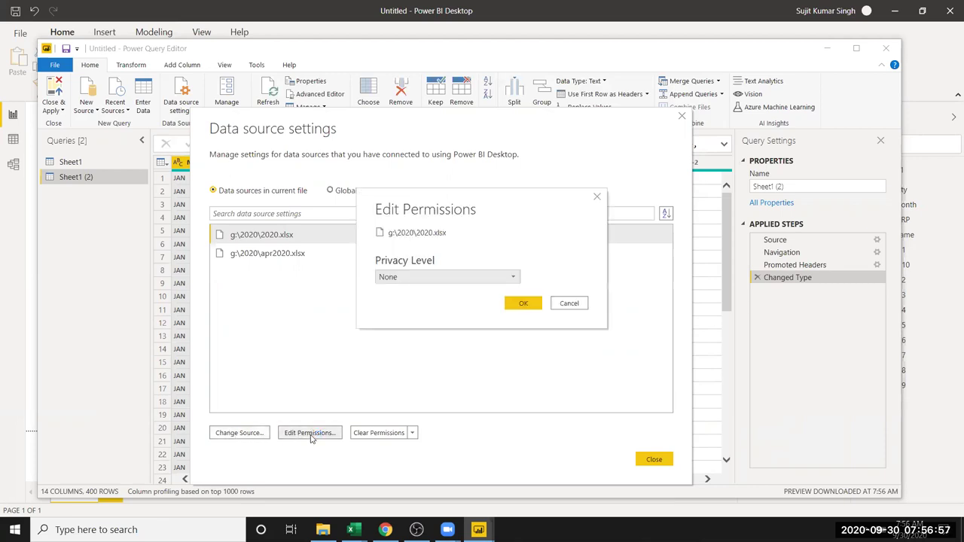
left_click(413, 284)
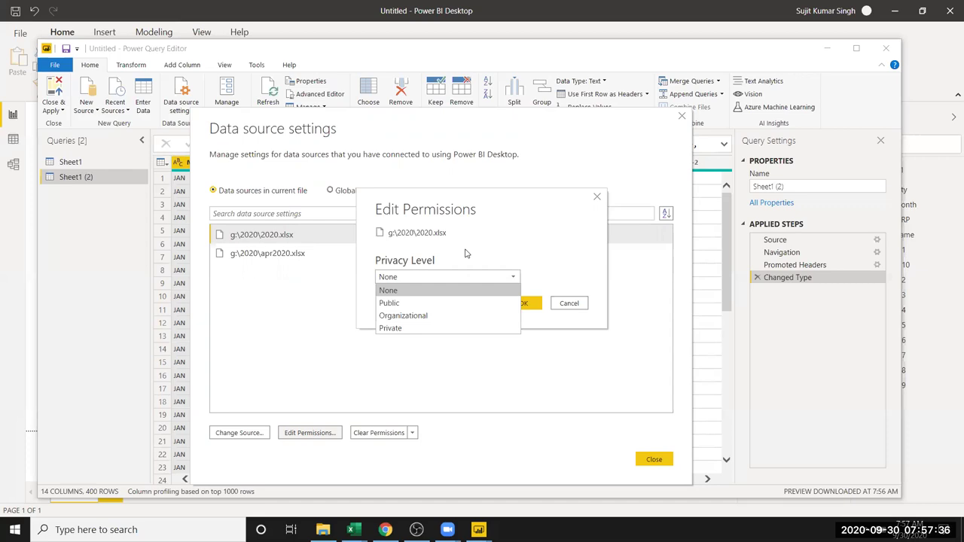
left_click(465, 254)
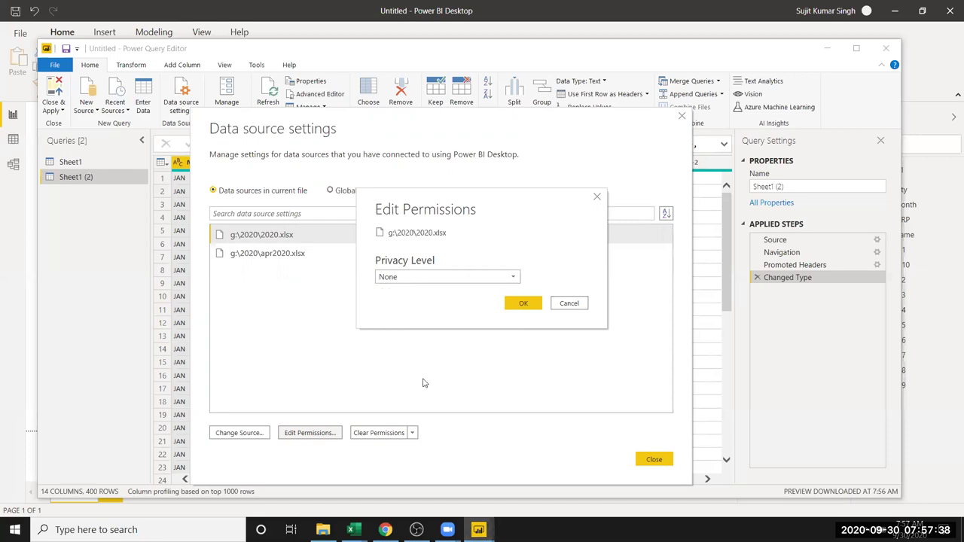
left_click(597, 197)
key("Escape")
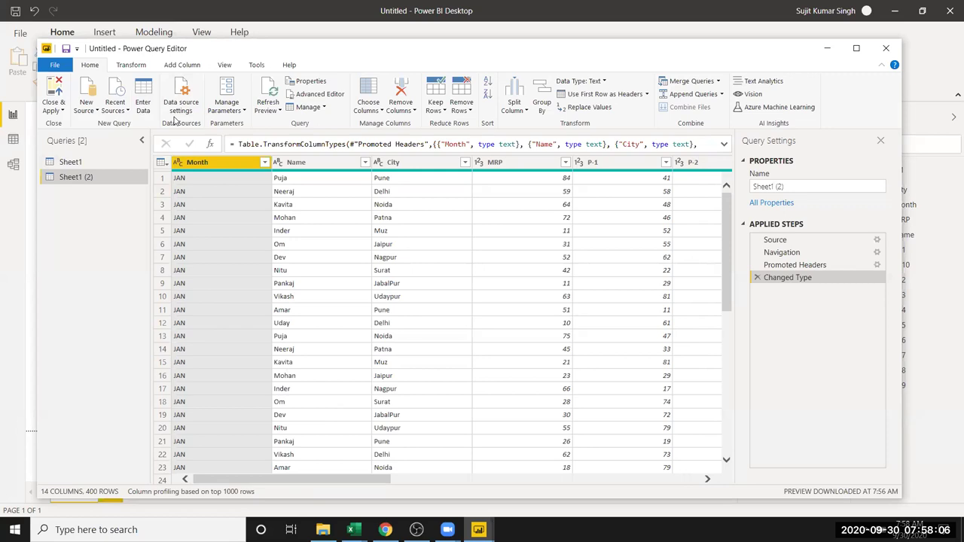
left_click(225, 110)
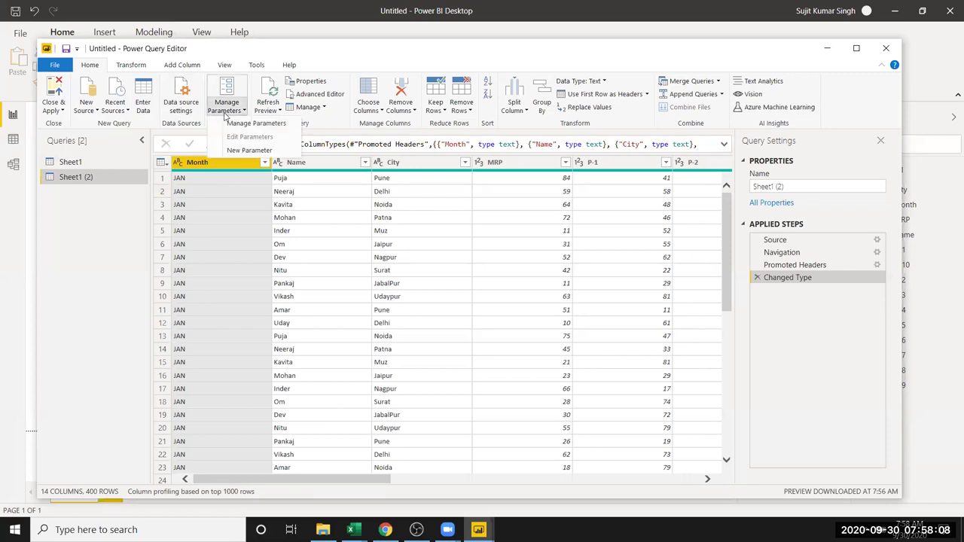
left_click(241, 151)
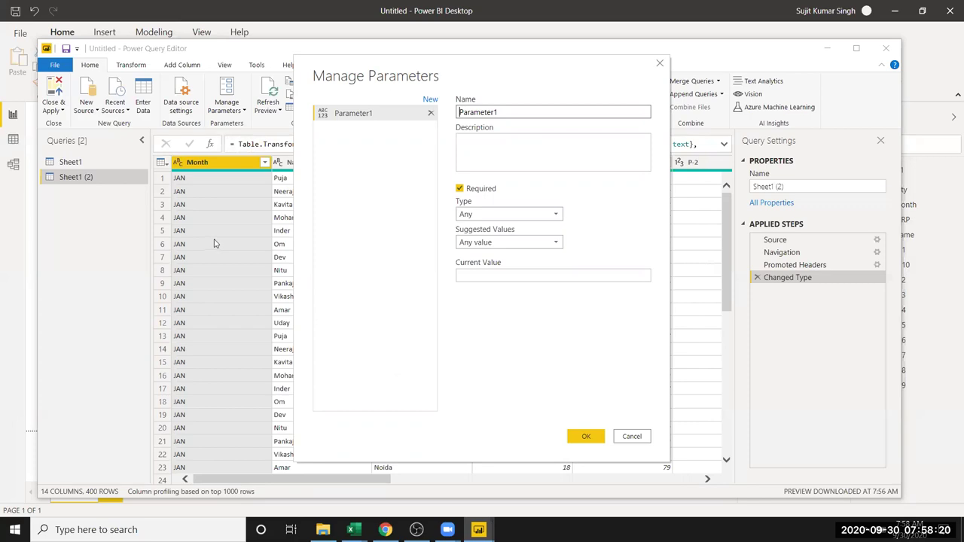
left_click(479, 245)
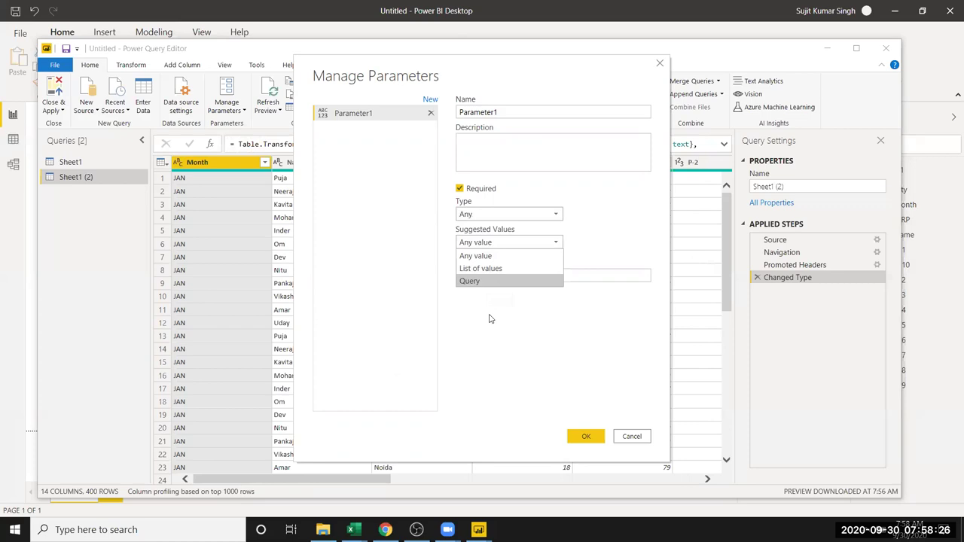
left_click(485, 353)
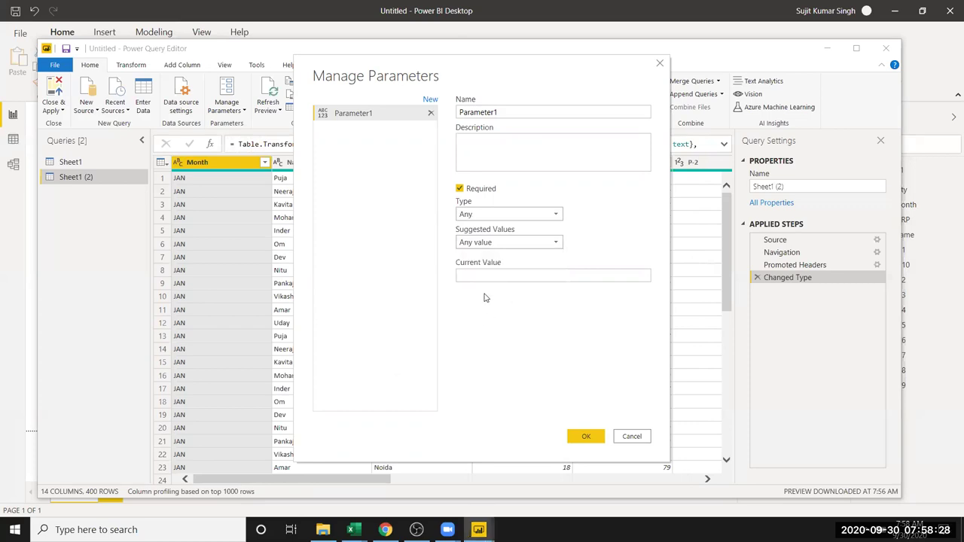
left_click(477, 218)
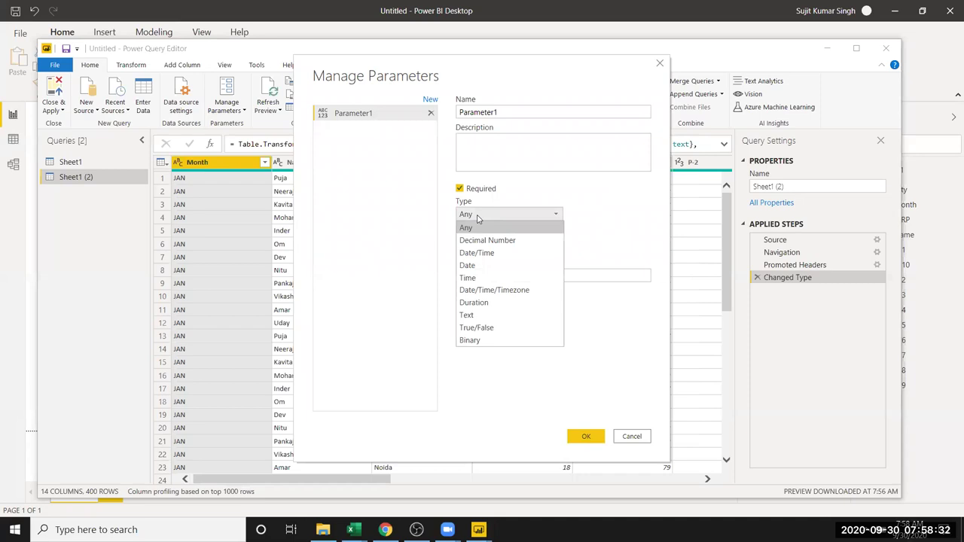
left_click(606, 230)
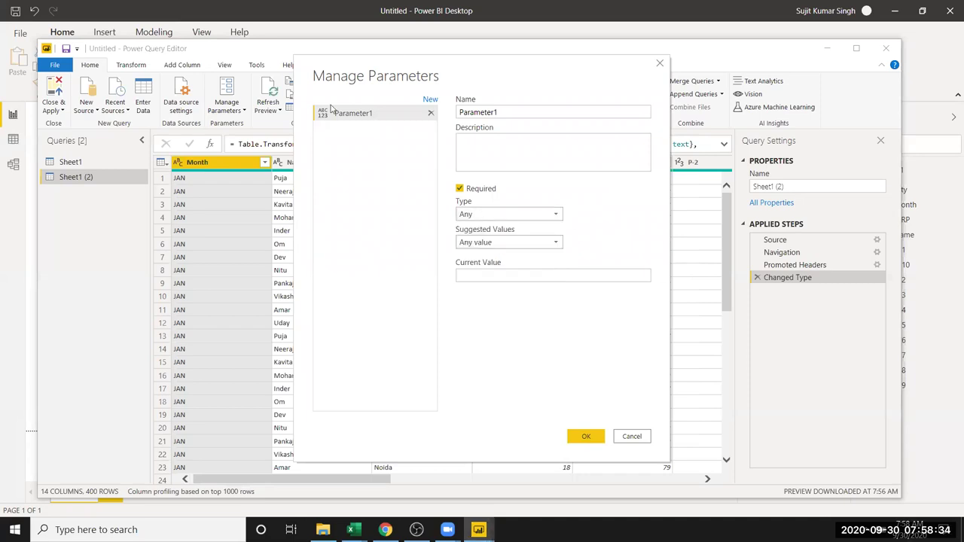
left_click(644, 444)
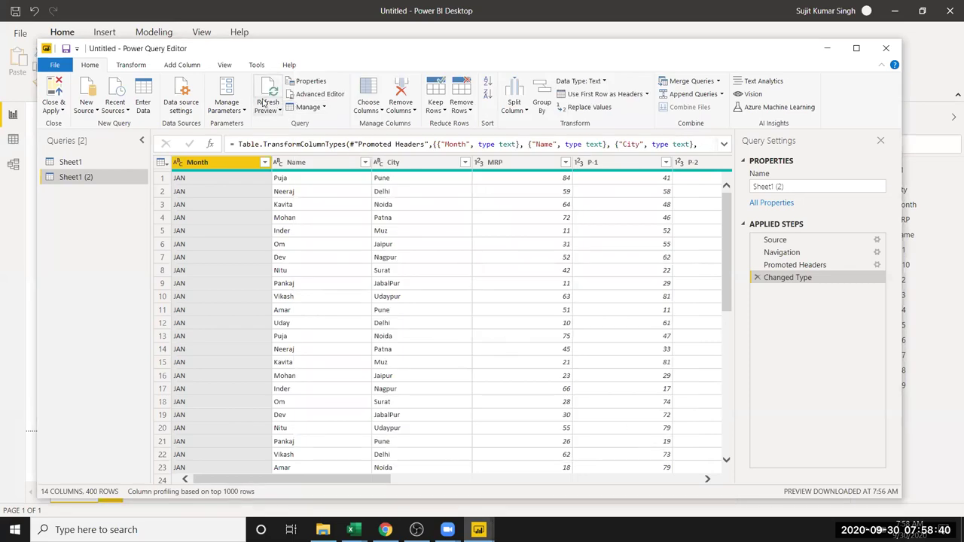
left_click(305, 80)
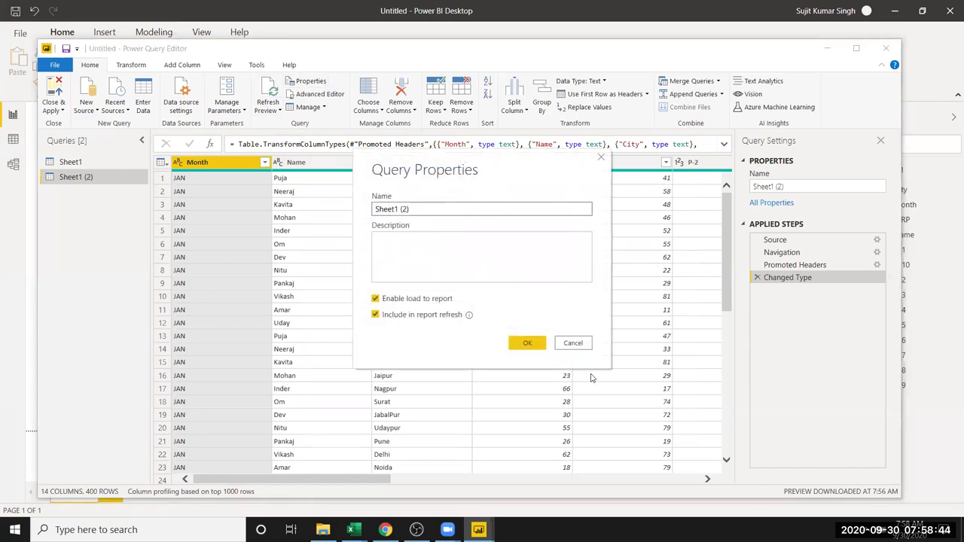
left_click(479, 262)
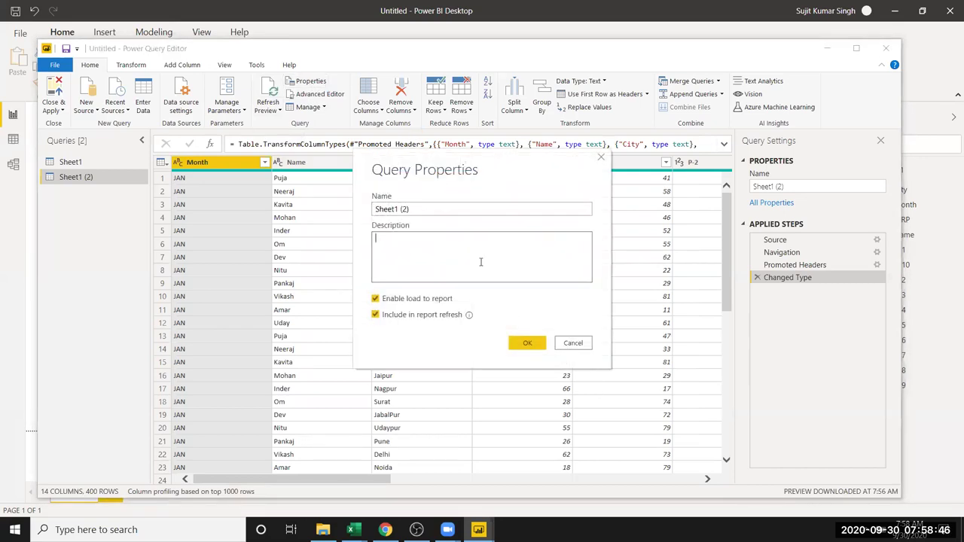
left_click(600, 158)
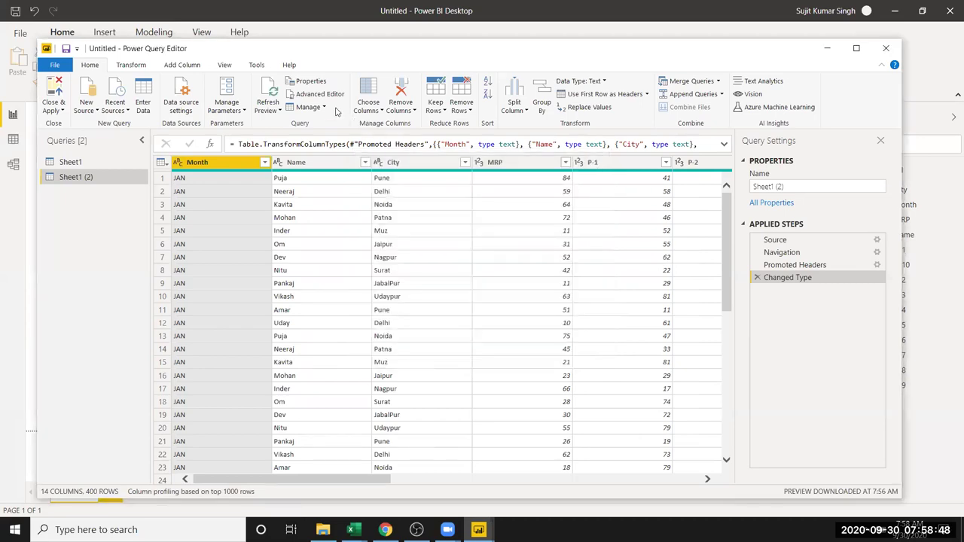
left_click(315, 94)
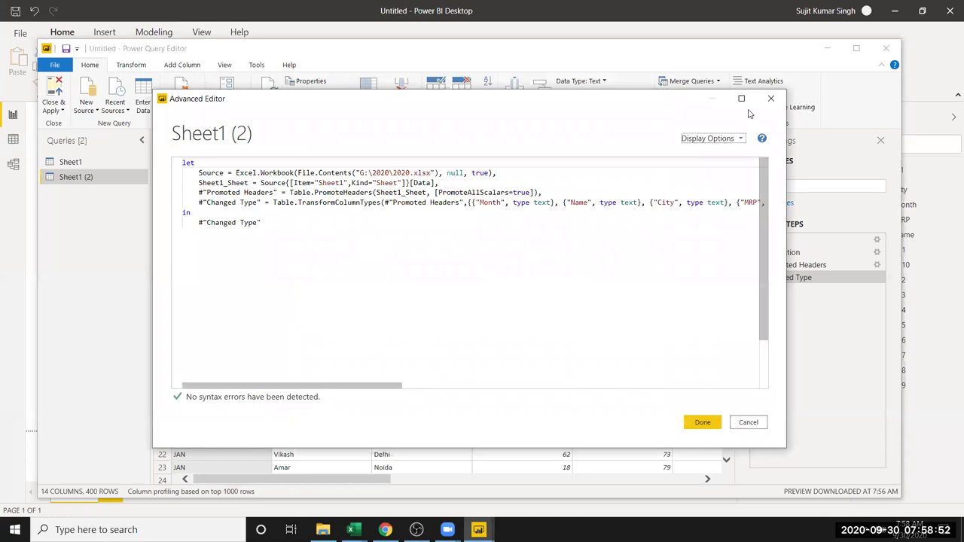
left_click(769, 98)
left_click(789, 241)
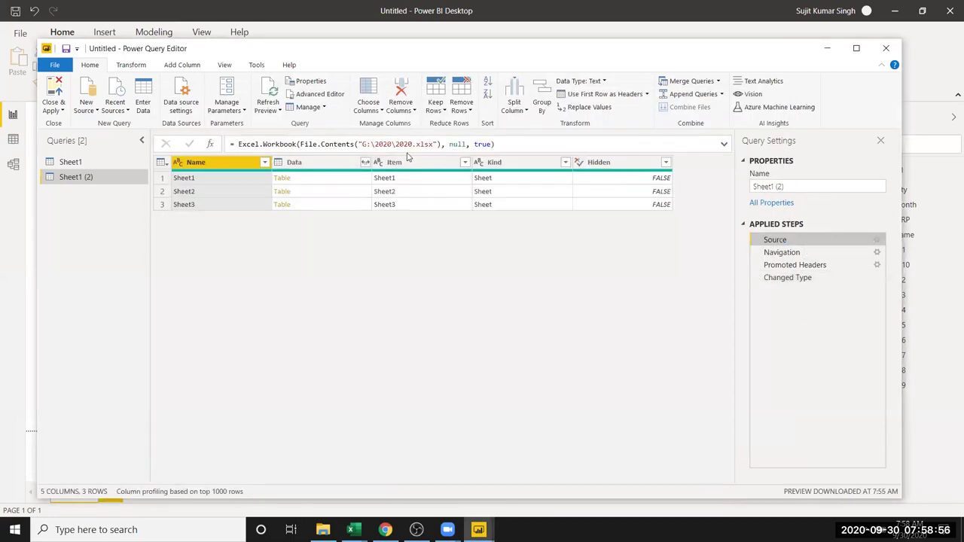
left_click(775, 253)
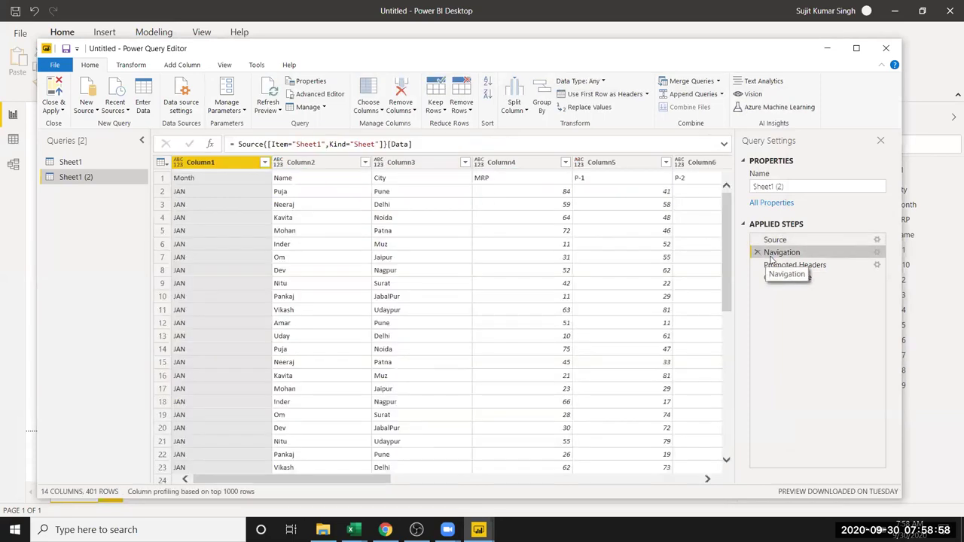
left_click(773, 265)
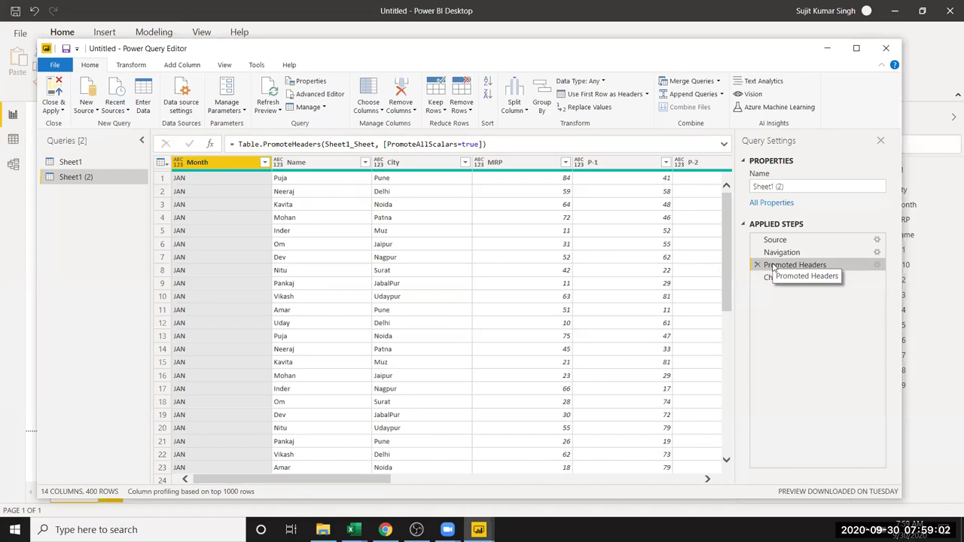
left_click(319, 96)
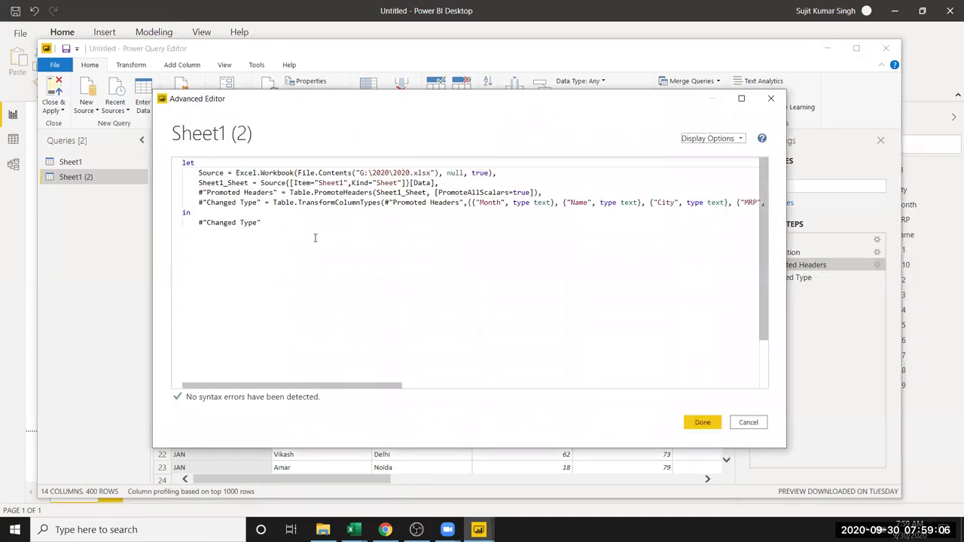
left_click(339, 243)
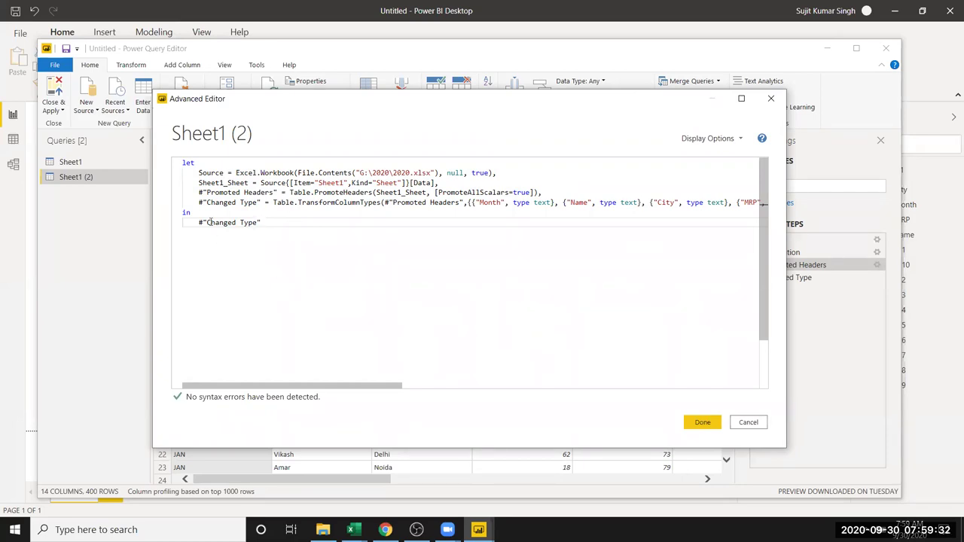
left_click_drag(199, 172, 642, 206)
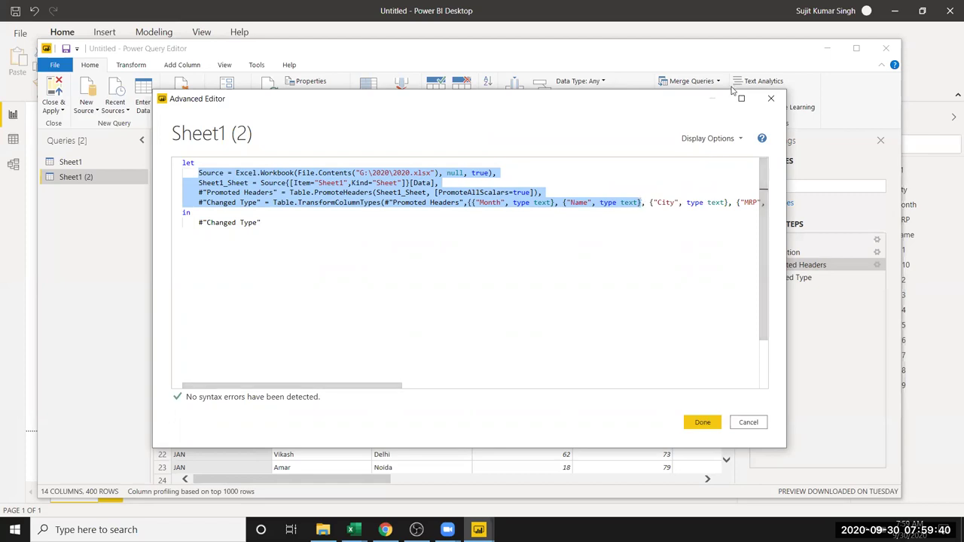
left_click(770, 99)
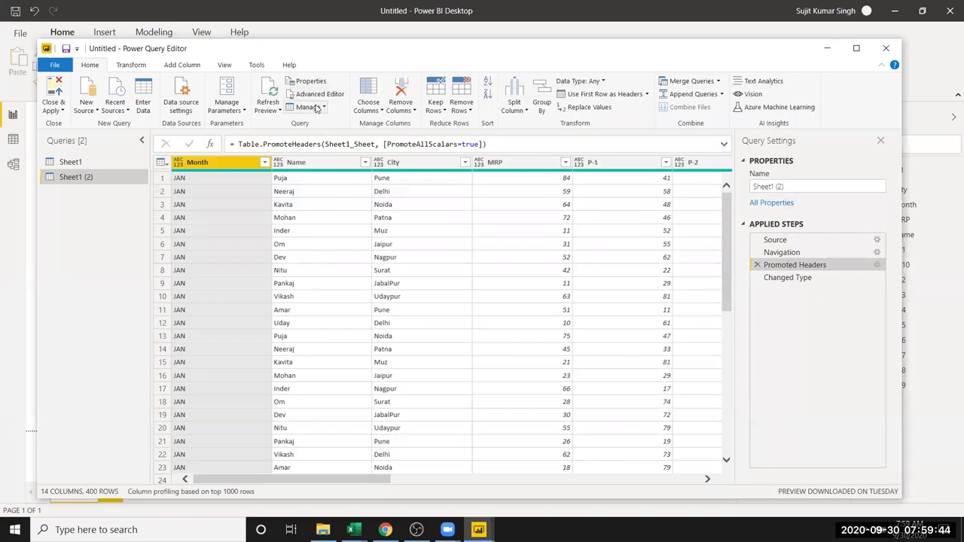
left_click(317, 108)
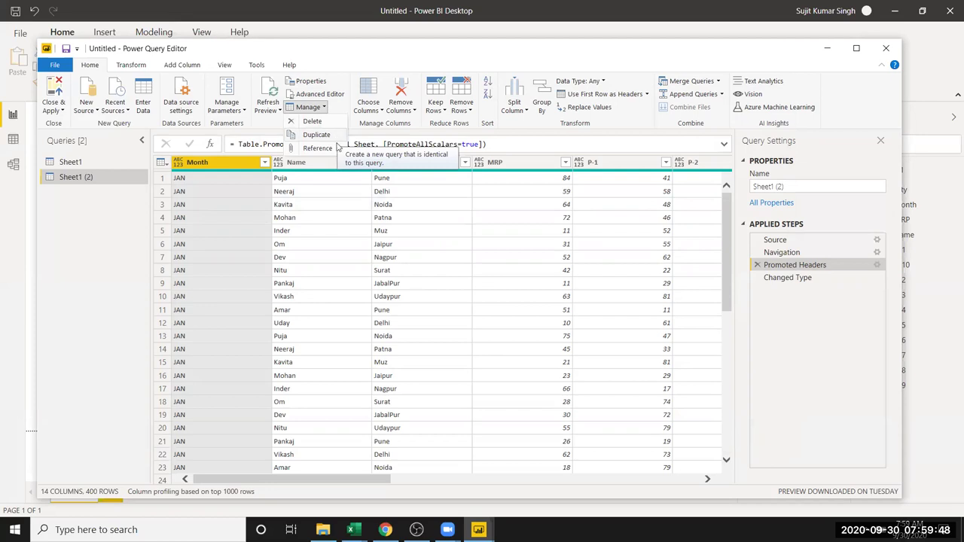
left_click(335, 150)
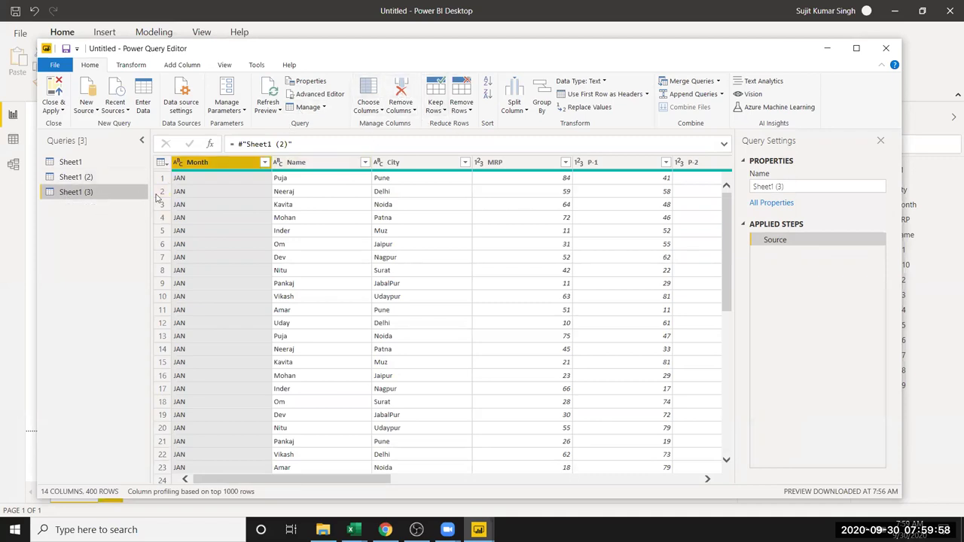
right_click(98, 196)
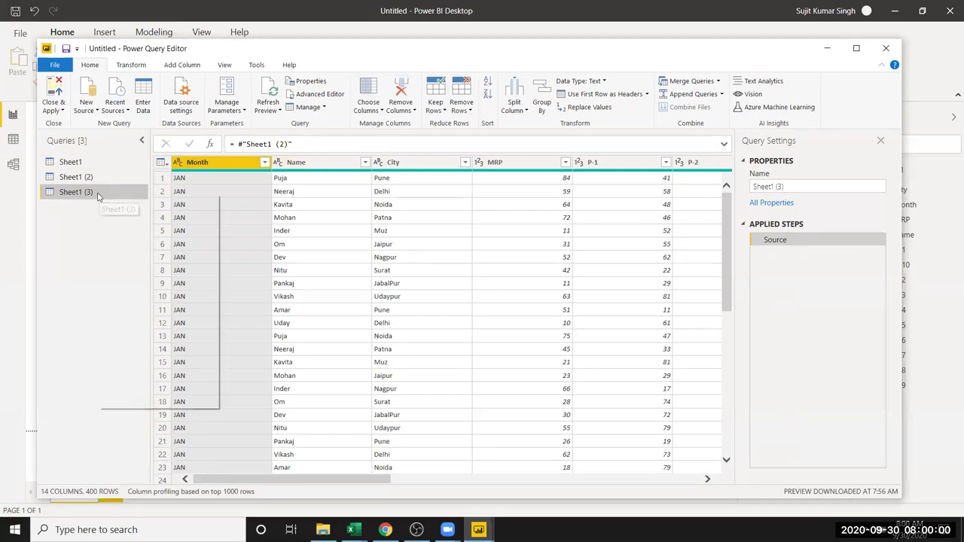
left_click(410, 191)
left_click(76, 196)
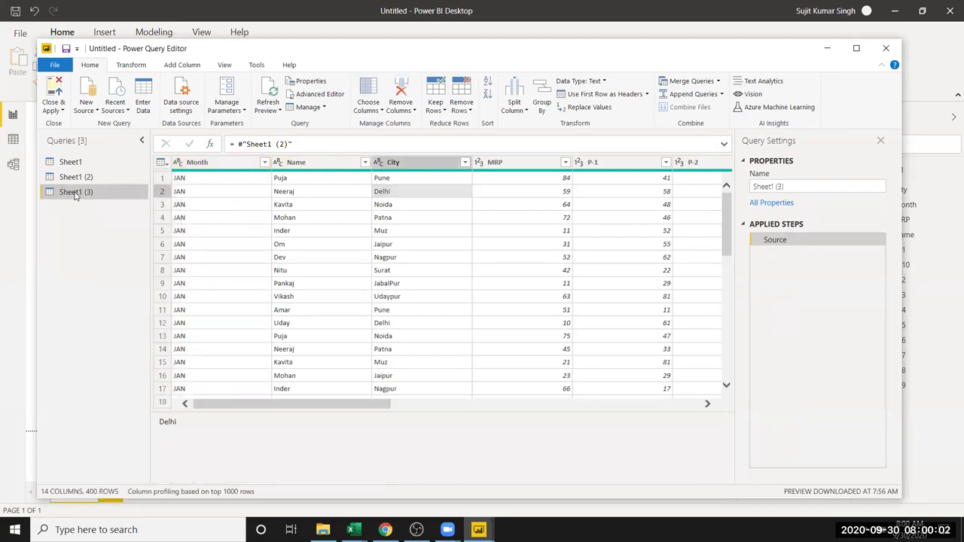
key("Delete")
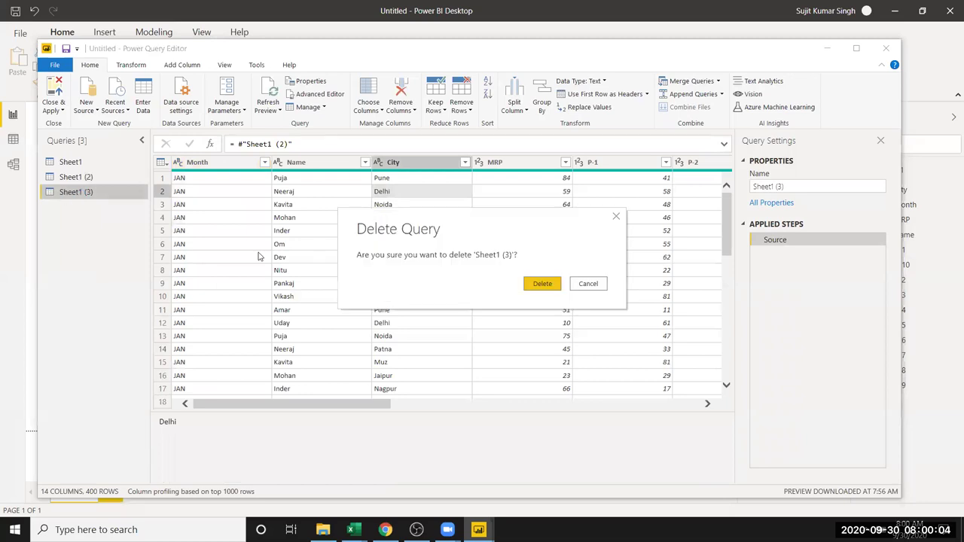
left_click(542, 284)
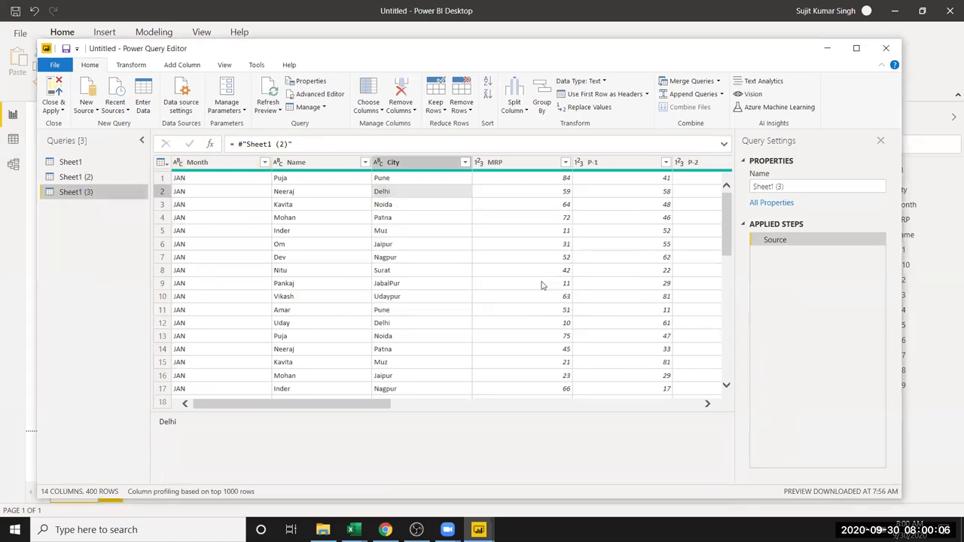
left_click(88, 180)
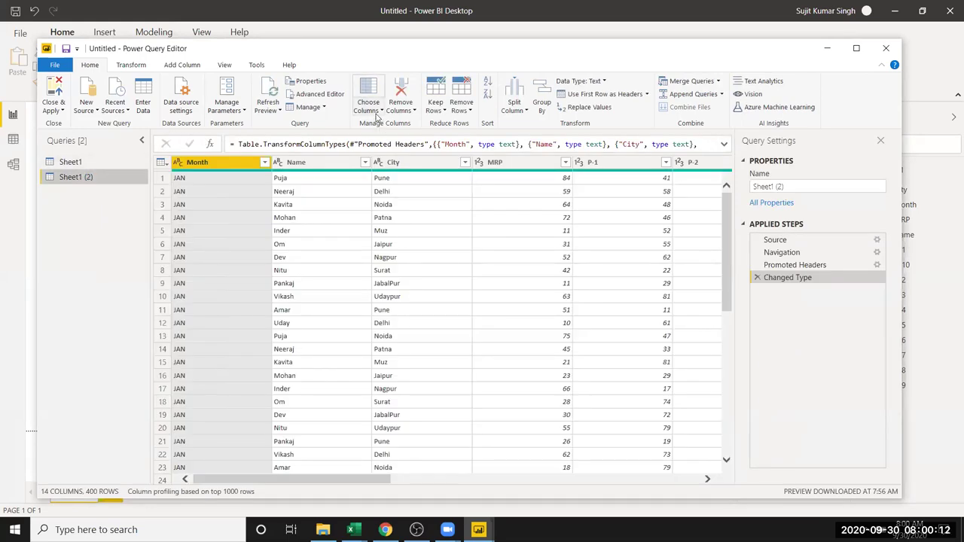
Select the MRP column in Sheet1 (2) and bring up the Choose Columns list
left_click(417, 232)
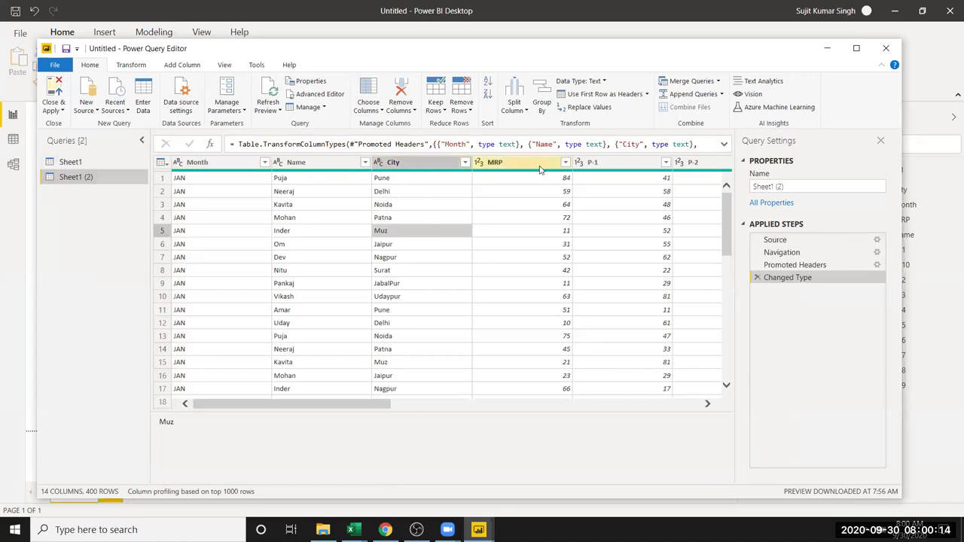
left_click(497, 163)
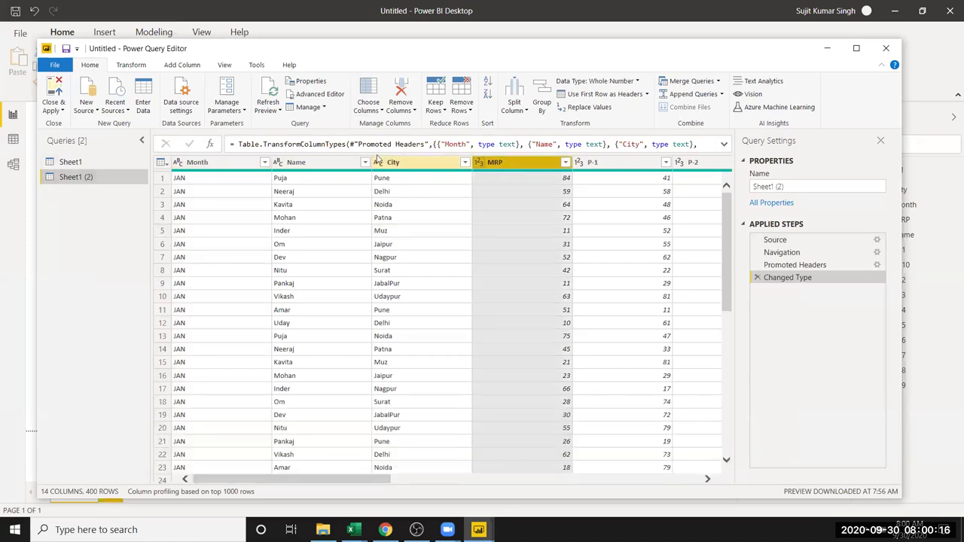
left_click(375, 113)
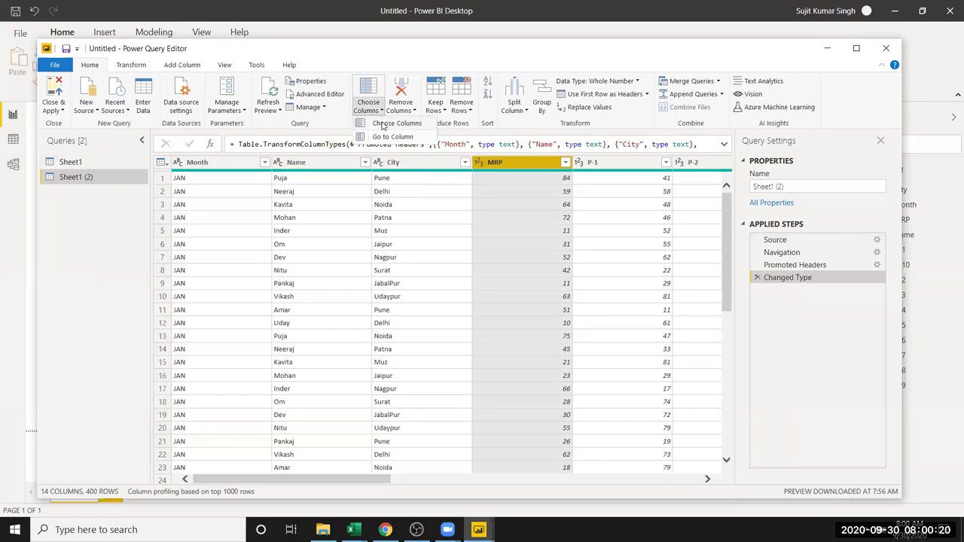
left_click(385, 124)
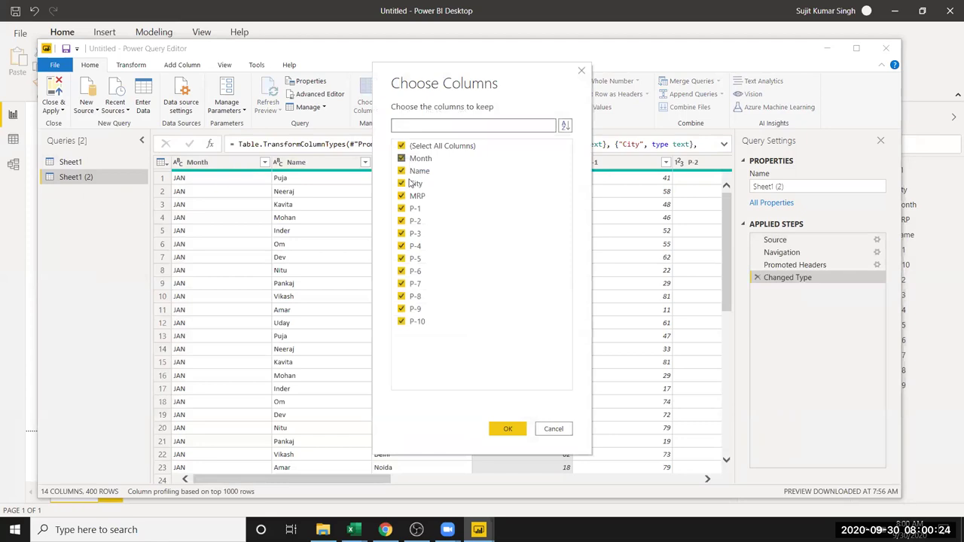
Uncheck P-2 through P-10 so only Month, Name, City, MRP and P-1 remain
left_click(401, 222)
left_click(401, 234)
left_click(401, 246)
left_click(401, 259)
left_click(401, 271)
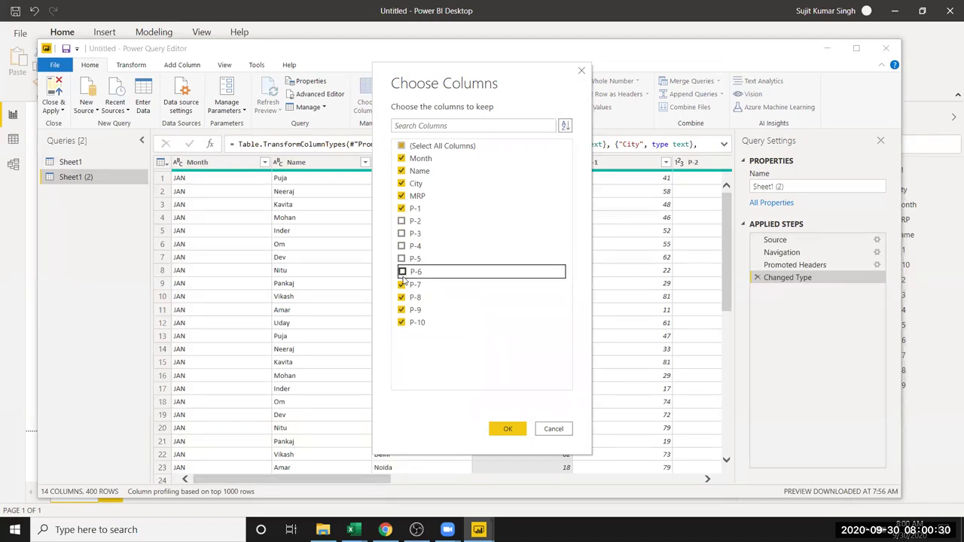
left_click(401, 284)
left_click(401, 297)
left_click(401, 309)
left_click(401, 323)
left_click(508, 429)
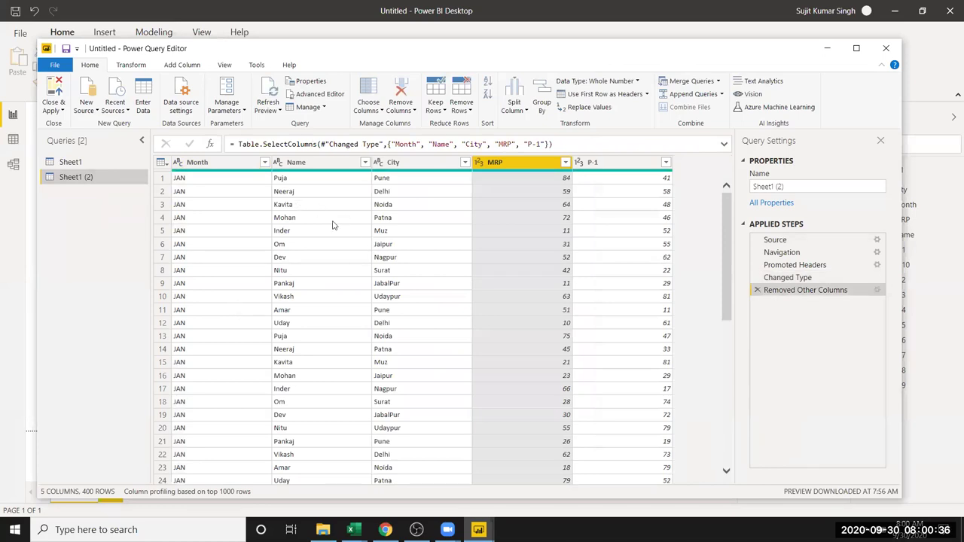
left_click(592, 166)
left_click(371, 112)
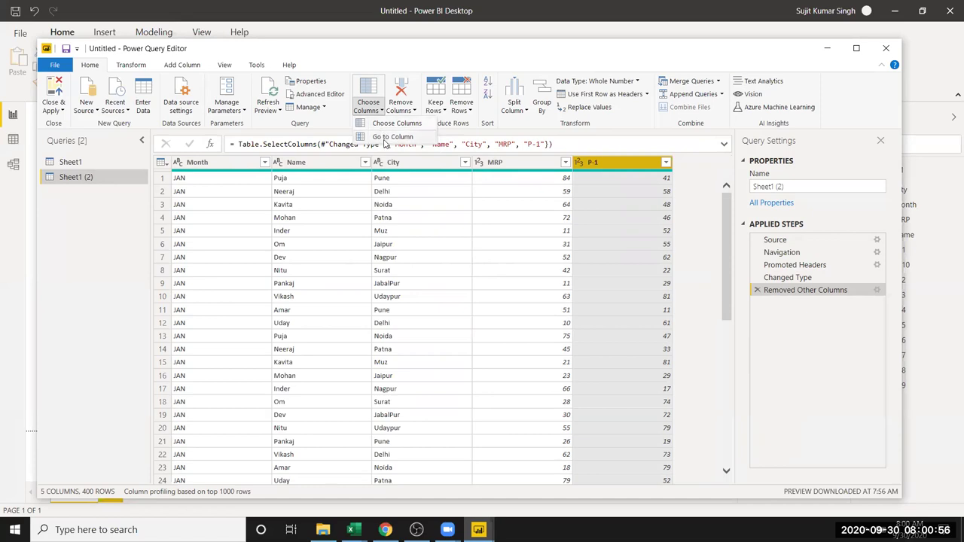
Use the Go to Column list to locate Name, MRP and P-1 in Sheet1 (2)
left_click(385, 138)
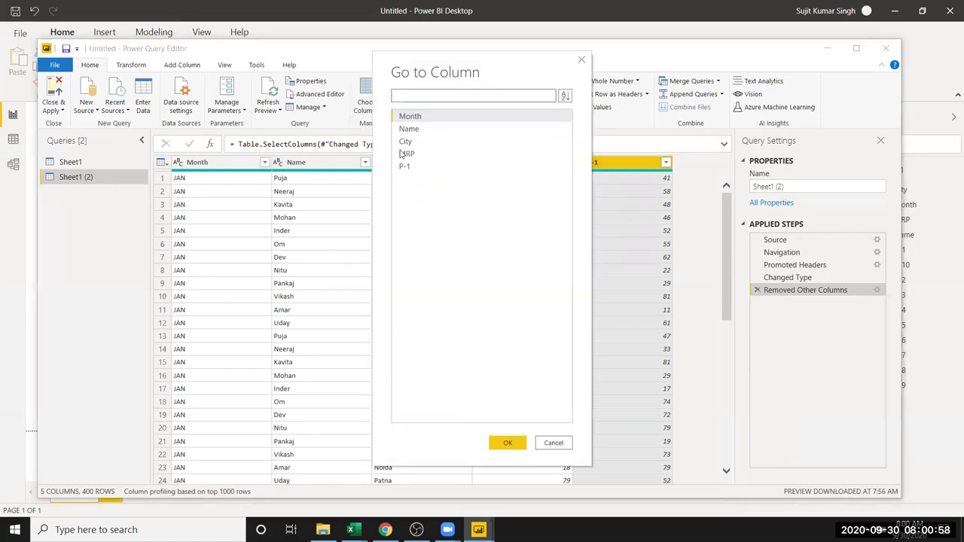
left_click(412, 134)
left_click(411, 153)
left_click(410, 166)
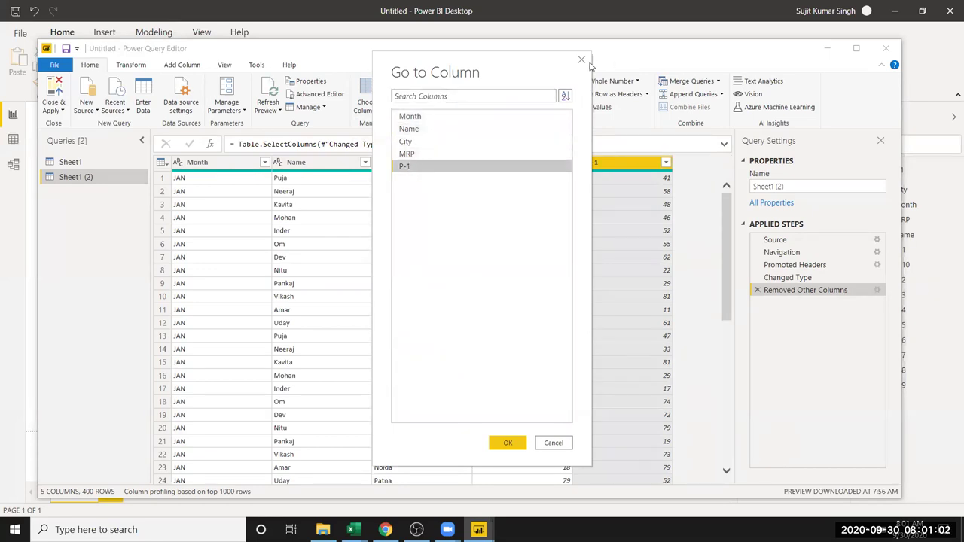
left_click(506, 445)
Add P-2 back with Choose Columns, keeping Month, Name, City, MRP, P-1 and P-2
left_click(529, 271)
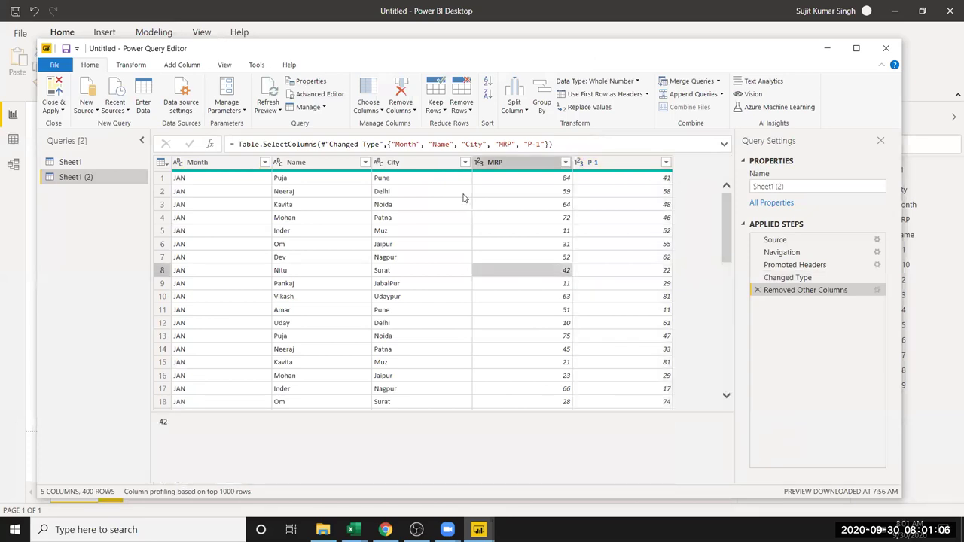
left_click(480, 204)
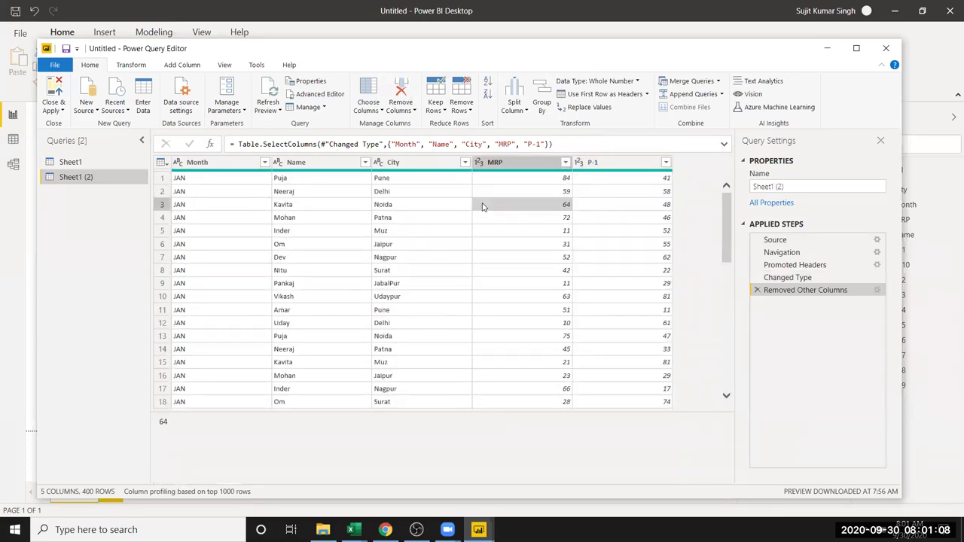
left_click(403, 205)
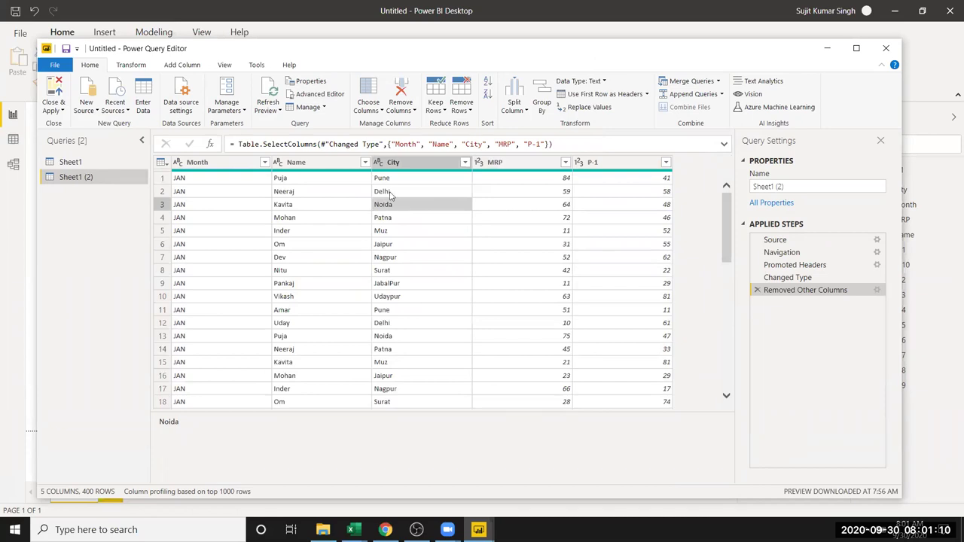
left_click(520, 204)
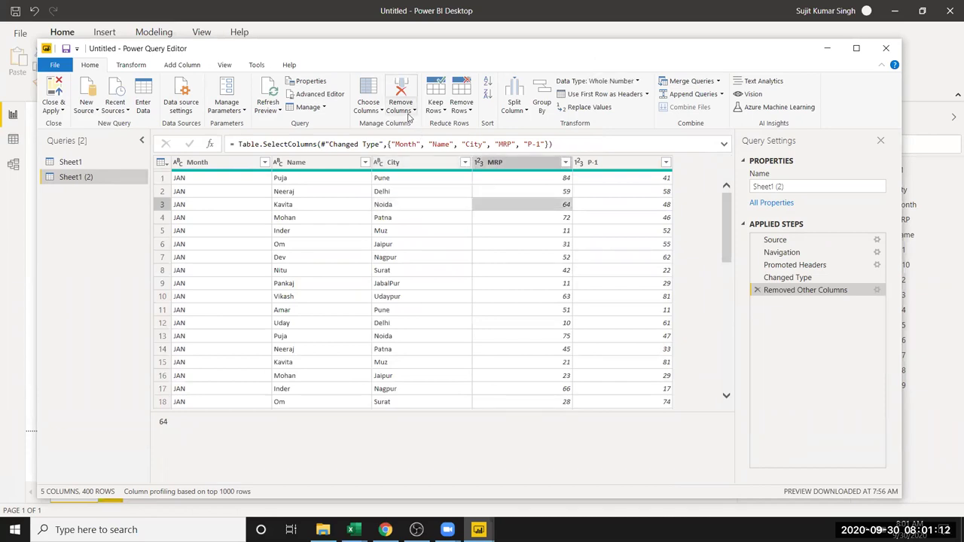
left_click(619, 171)
left_click(378, 111)
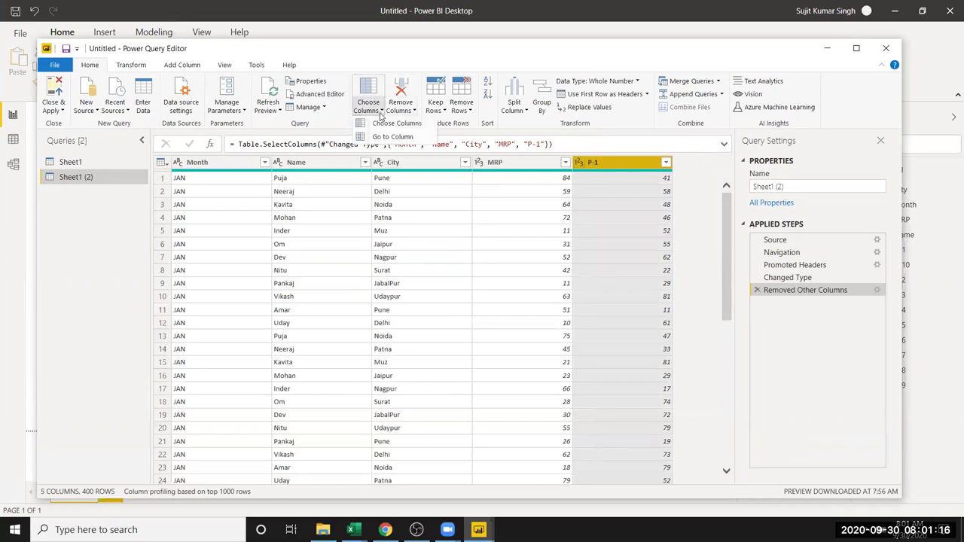
left_click(392, 124)
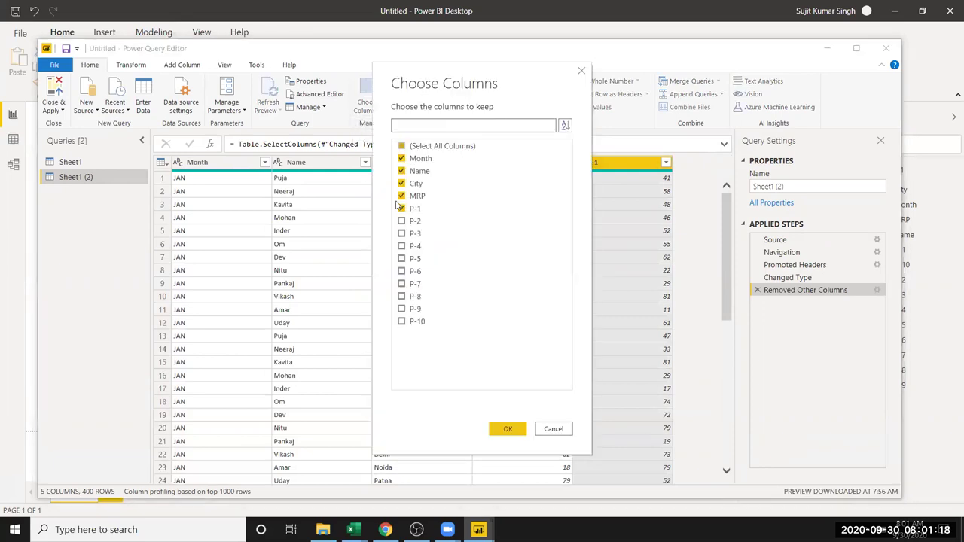
left_click(401, 221)
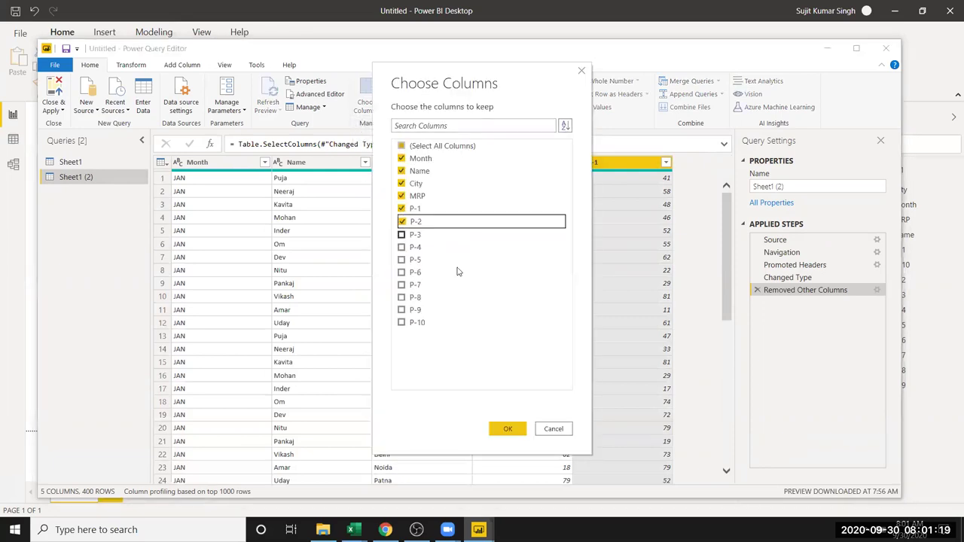
left_click(507, 427)
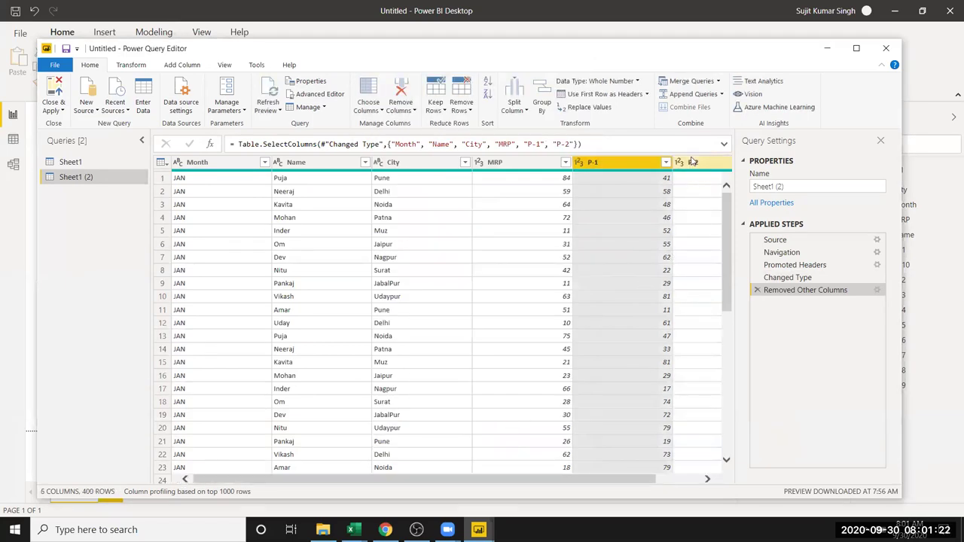
Review rows of the six-column table, then Close & Apply the query editor
left_click(692, 162)
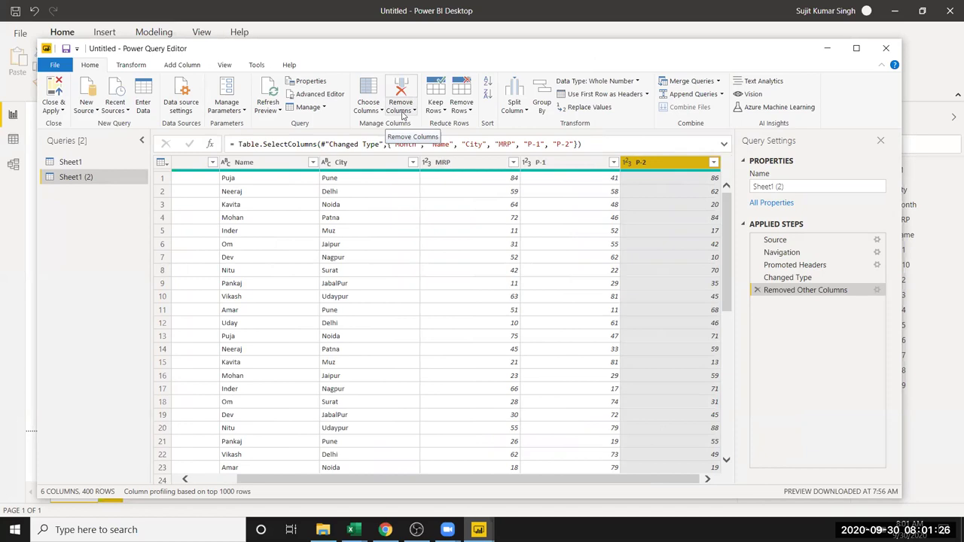
left_click(366, 232)
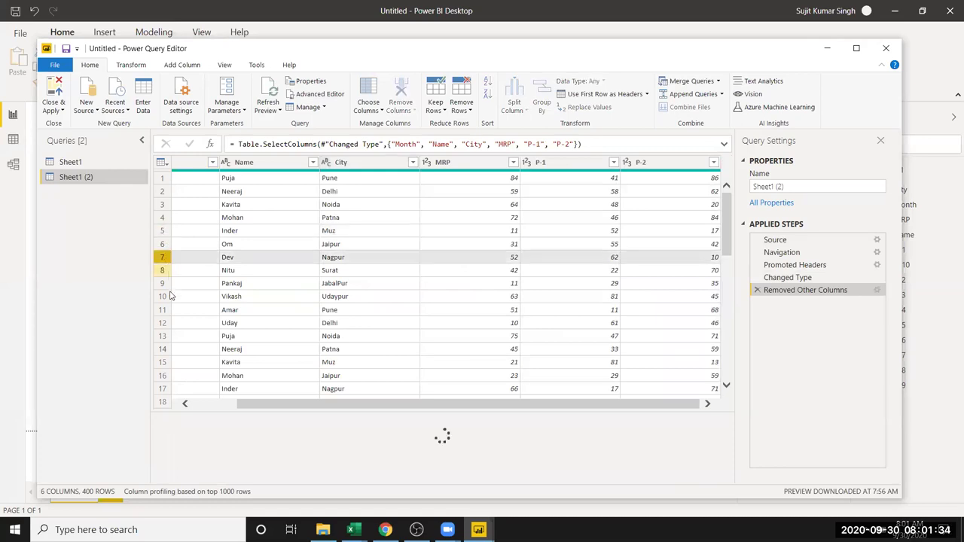
left_click(162, 296)
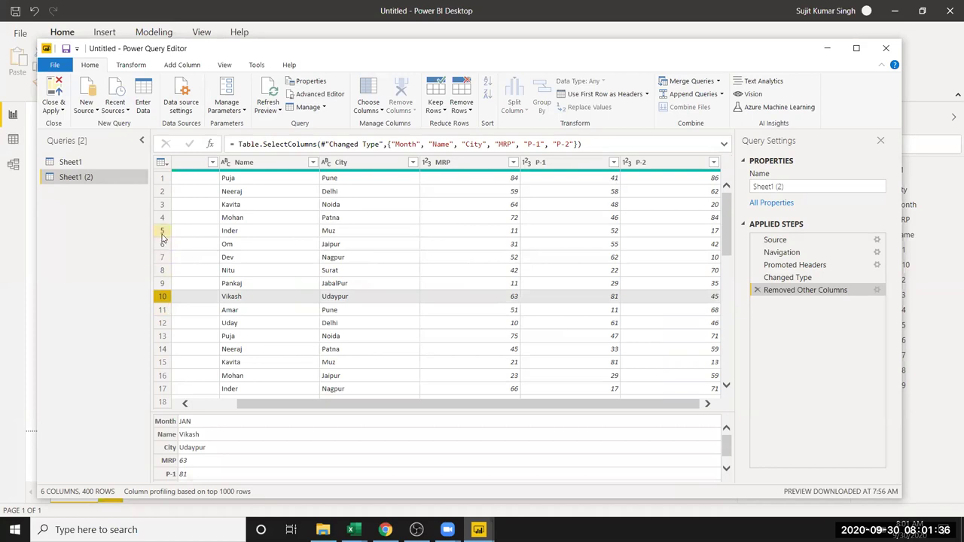
left_click(162, 218)
left_click(163, 244)
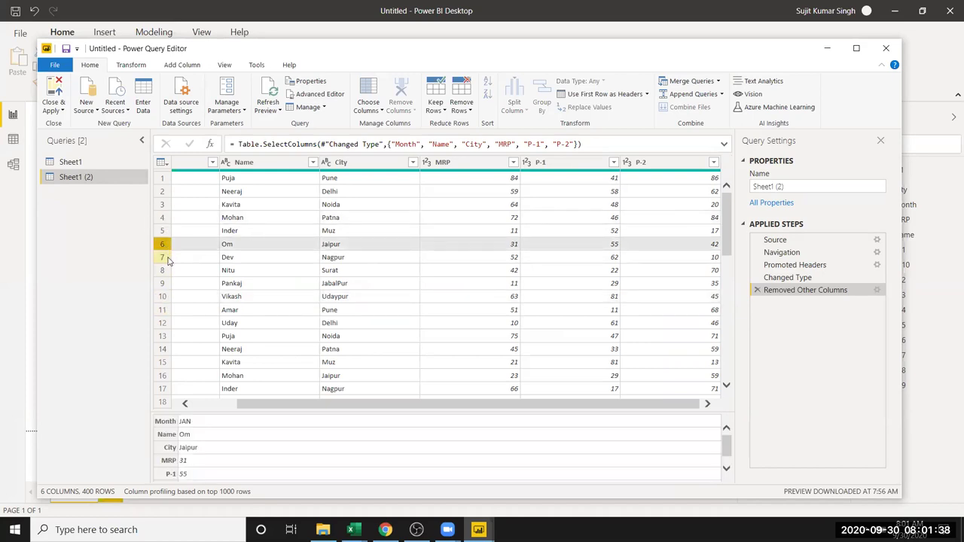
left_click(175, 283)
left_click(360, 234)
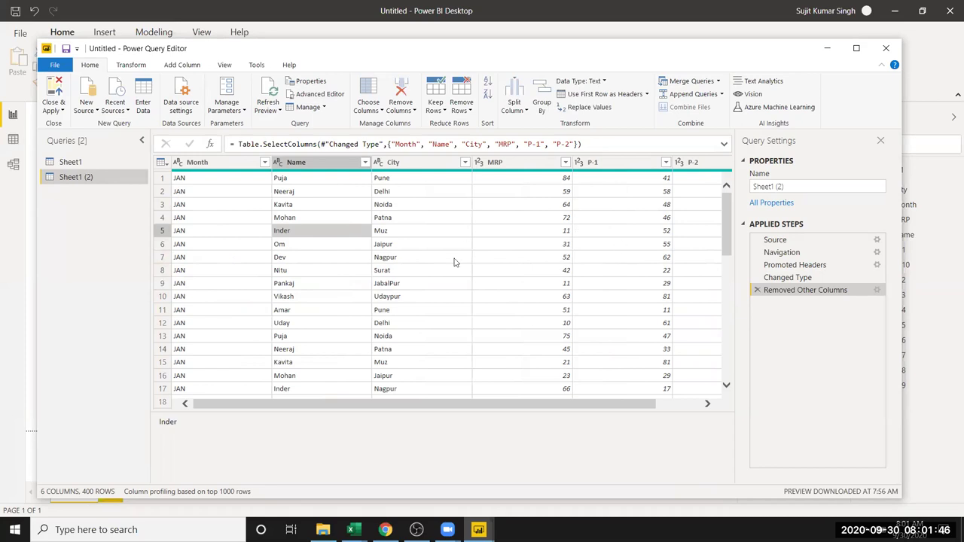
left_click(55, 96)
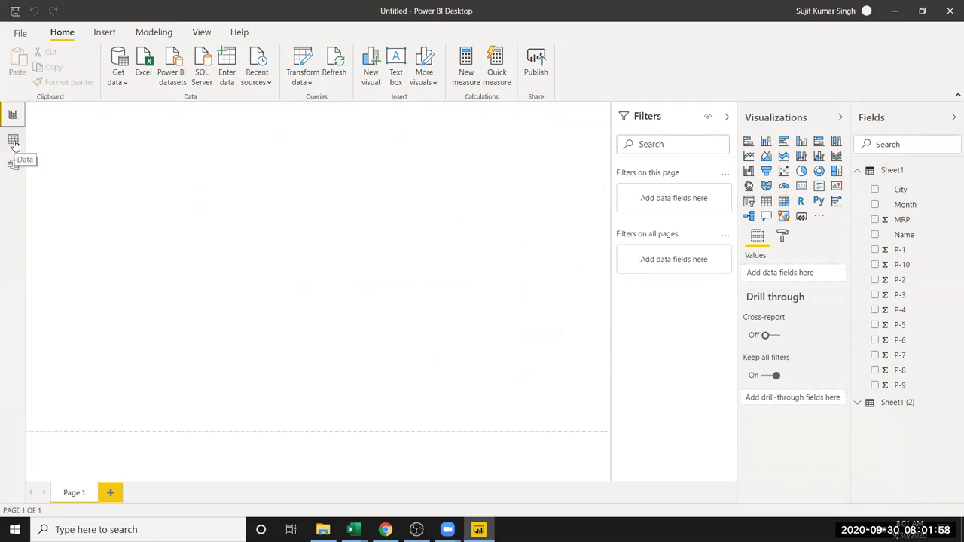
Switch between Data and Report views and refresh the model
left_click(14, 141)
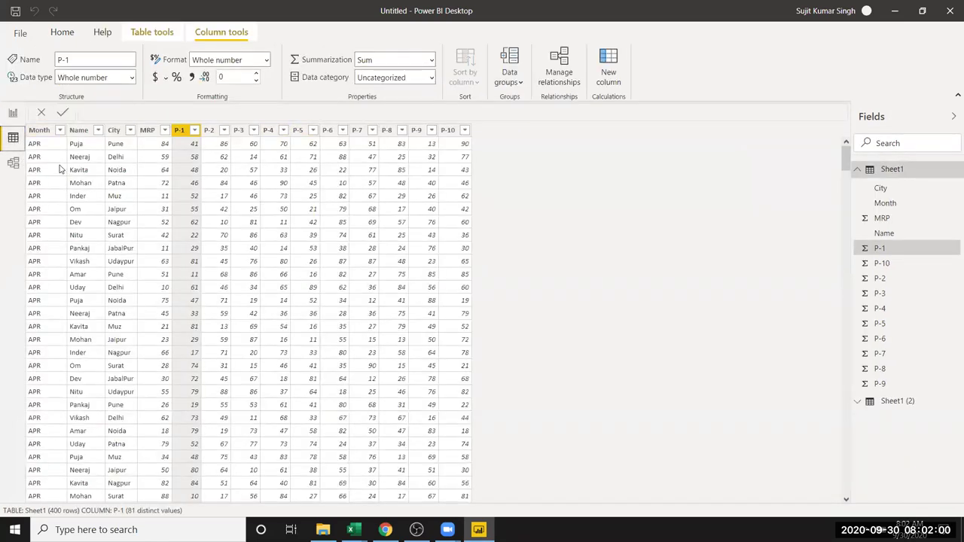
left_click(13, 114)
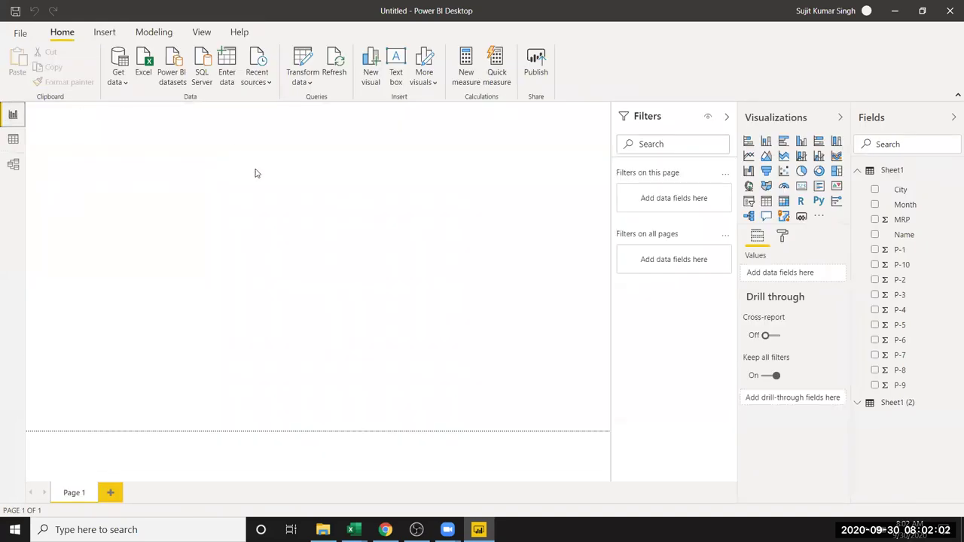
left_click(336, 66)
Expand Sheet1 (2) in the Fields pane to list City, Month, MRP, Name, P-1 and P-2
left_click(863, 406)
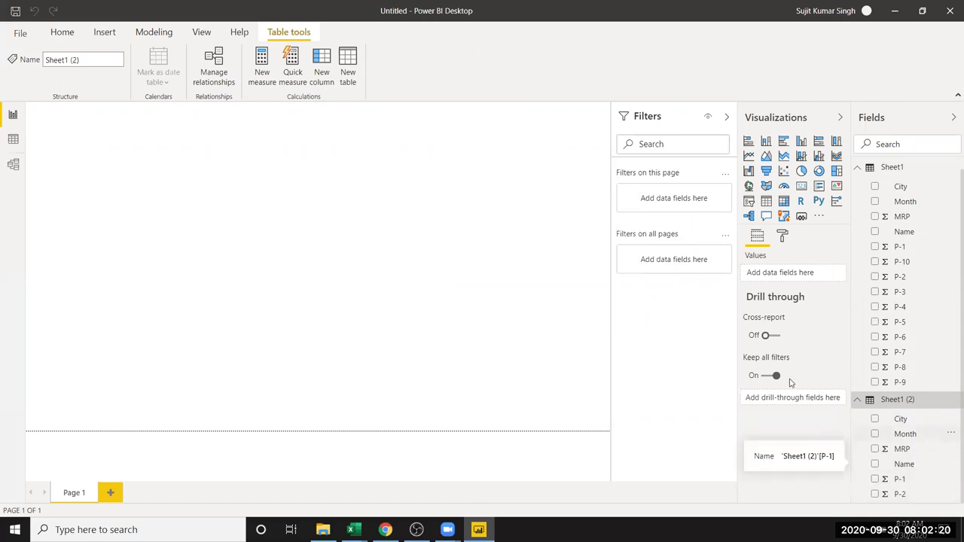
left_click(57, 34)
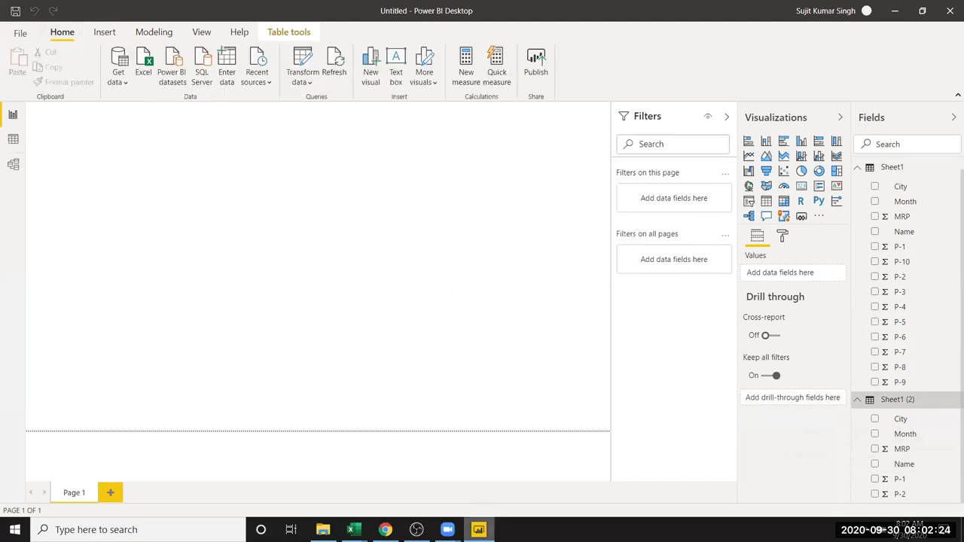
left_click(478, 529)
left_click(478, 529)
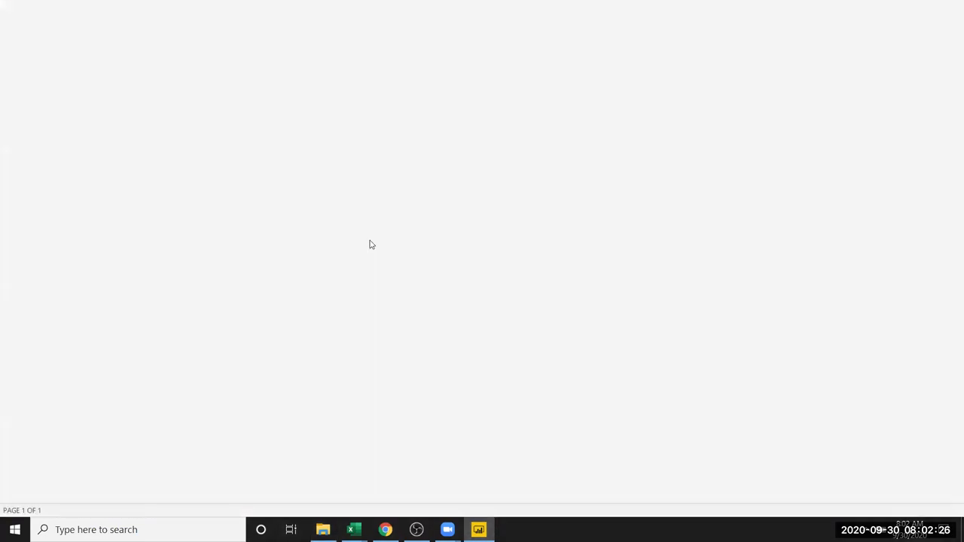
left_click(347, 175)
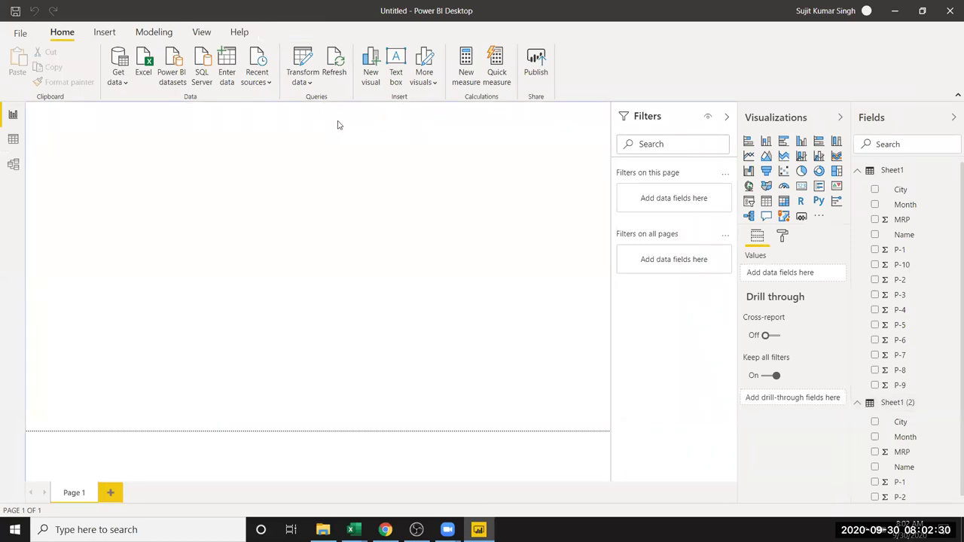
Load the FLOC text file from the Desktop via Text/CSV and expand its fields in Data view
left_click(119, 77)
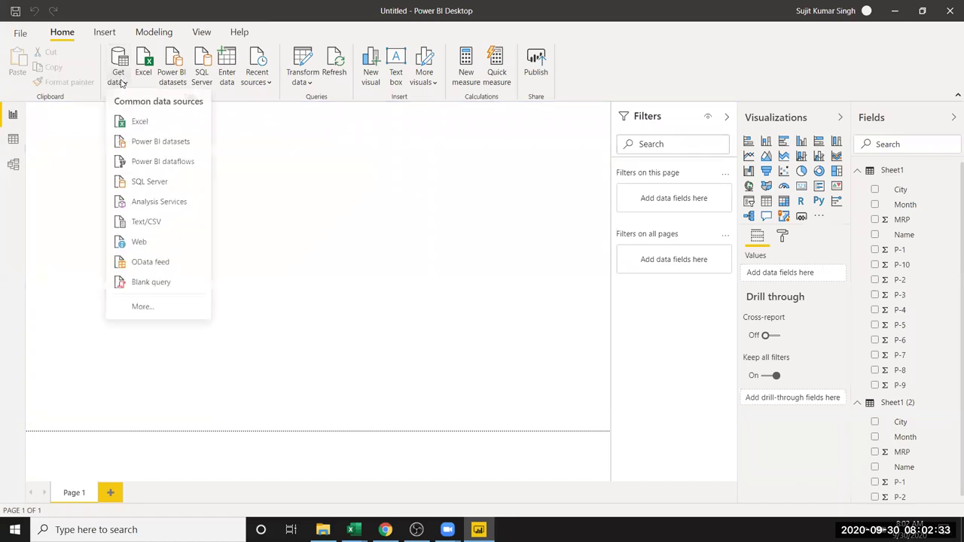
left_click(179, 228)
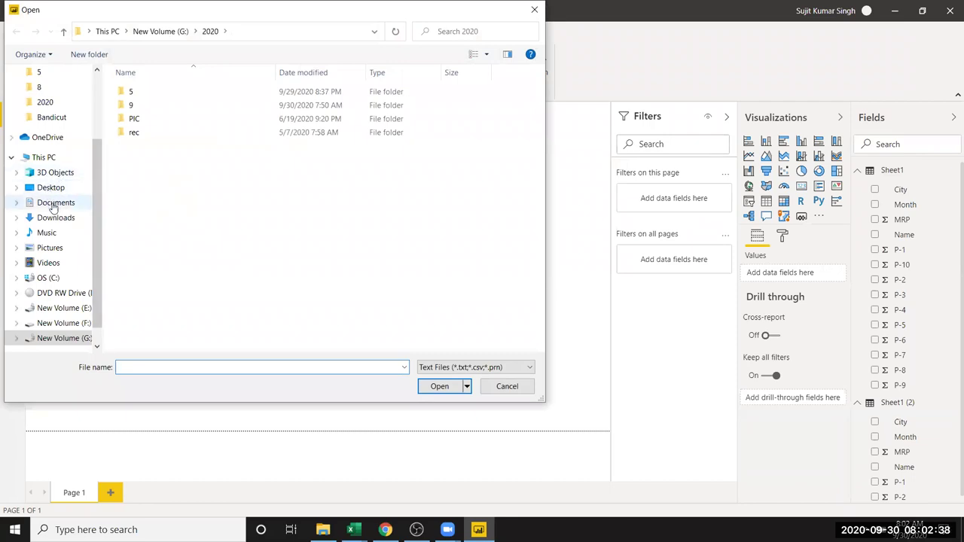
left_click(55, 202)
left_click(52, 188)
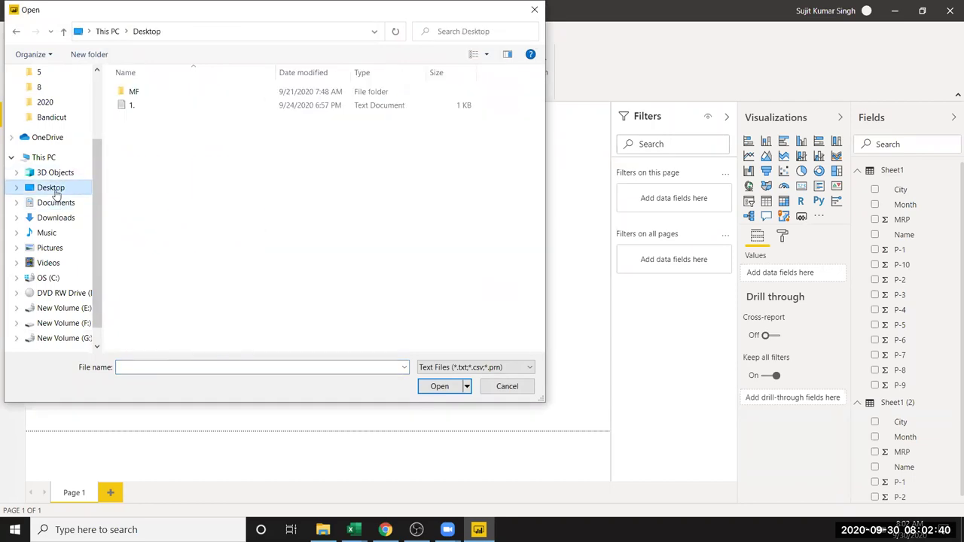
double_click(134, 92)
double_click(167, 160)
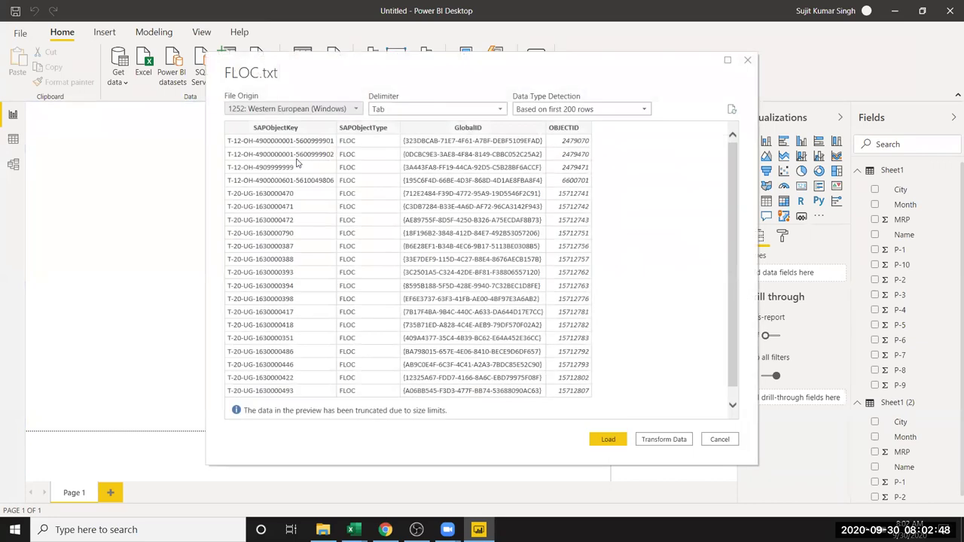
left_click(609, 441)
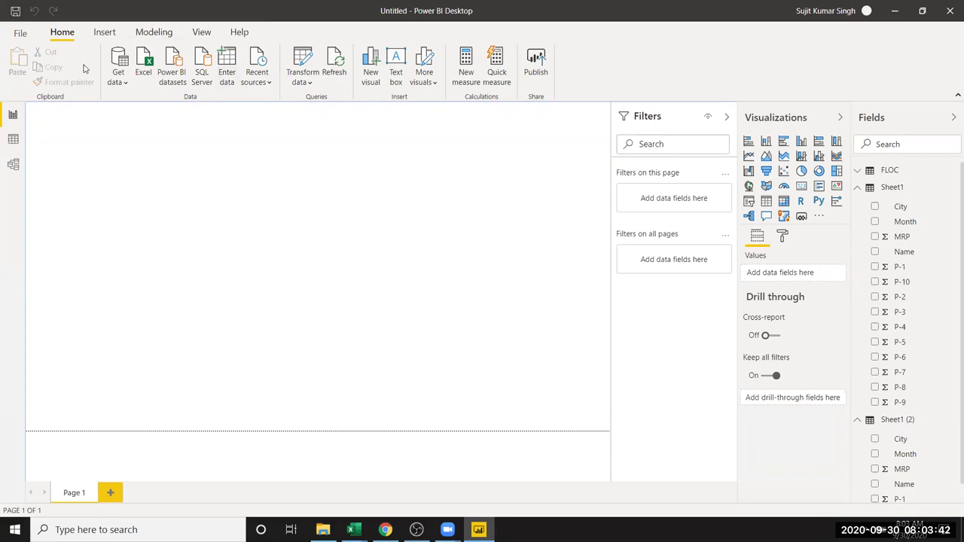
left_click(12, 139)
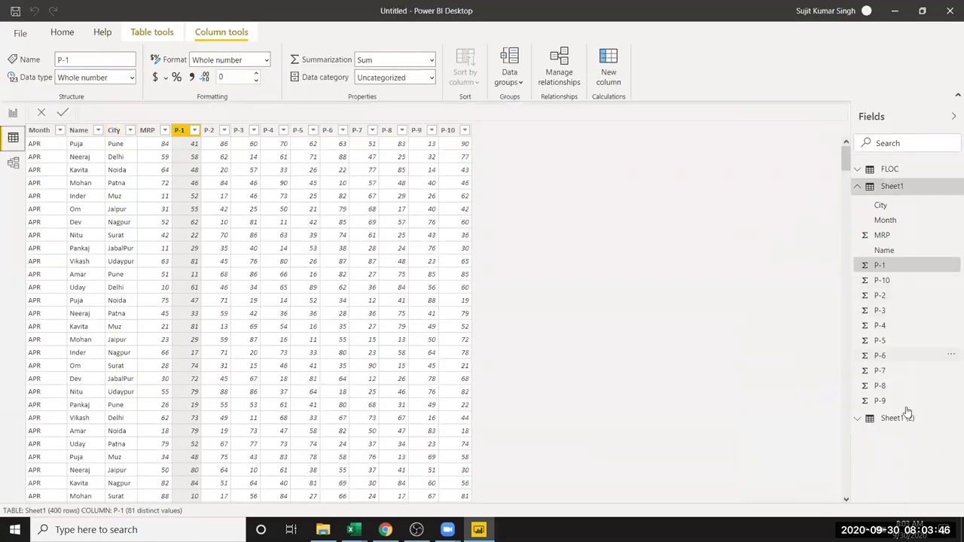
left_click(885, 169)
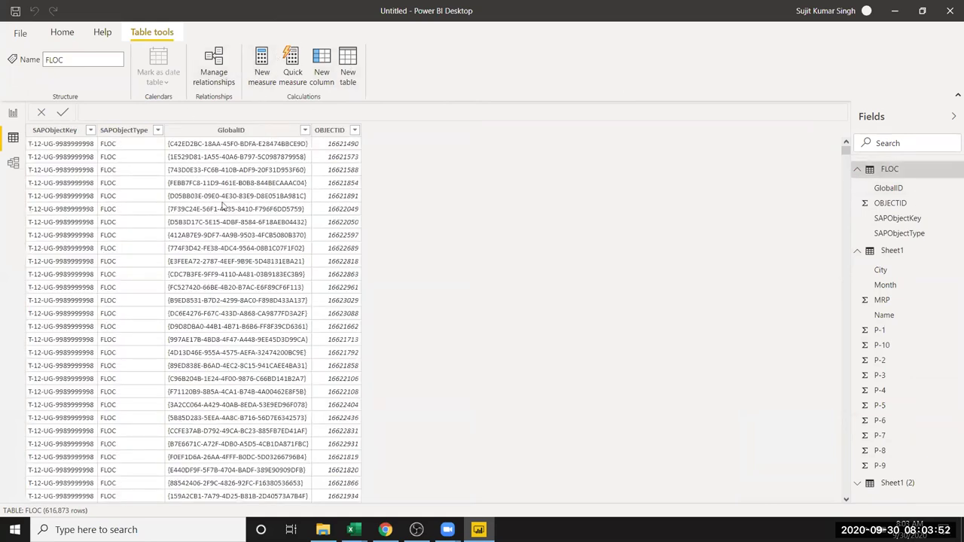
Open the FLOC query in Transform data and select its SAPObjectKey column
left_click(62, 32)
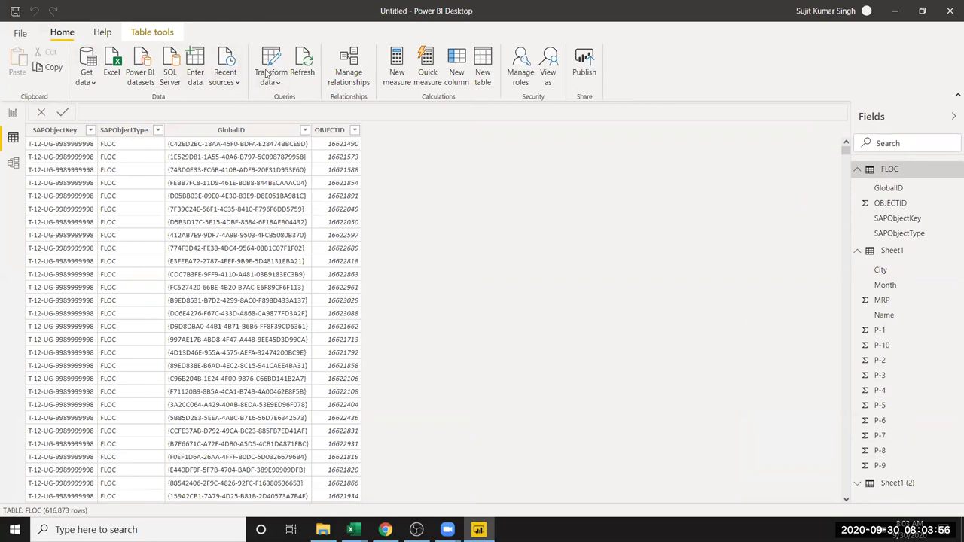
left_click(269, 66)
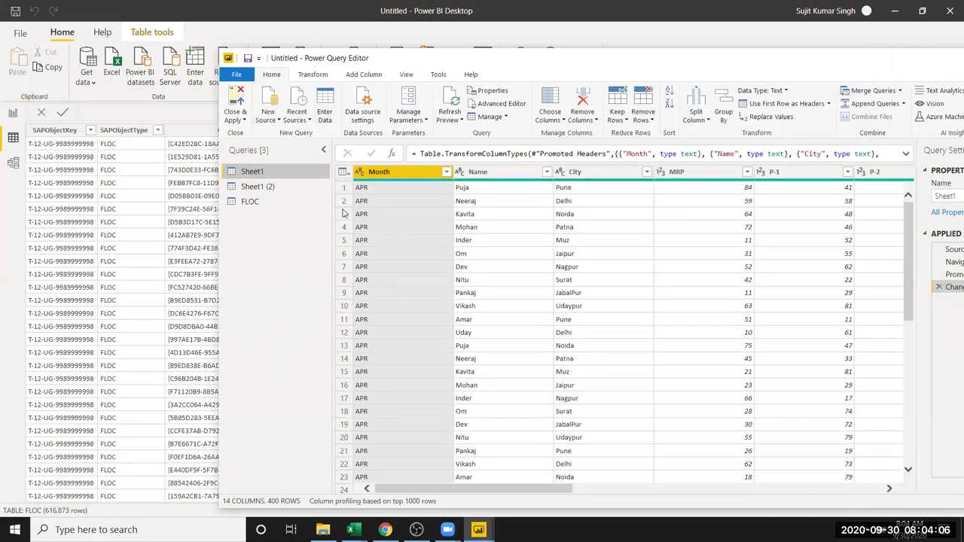
left_click(249, 201)
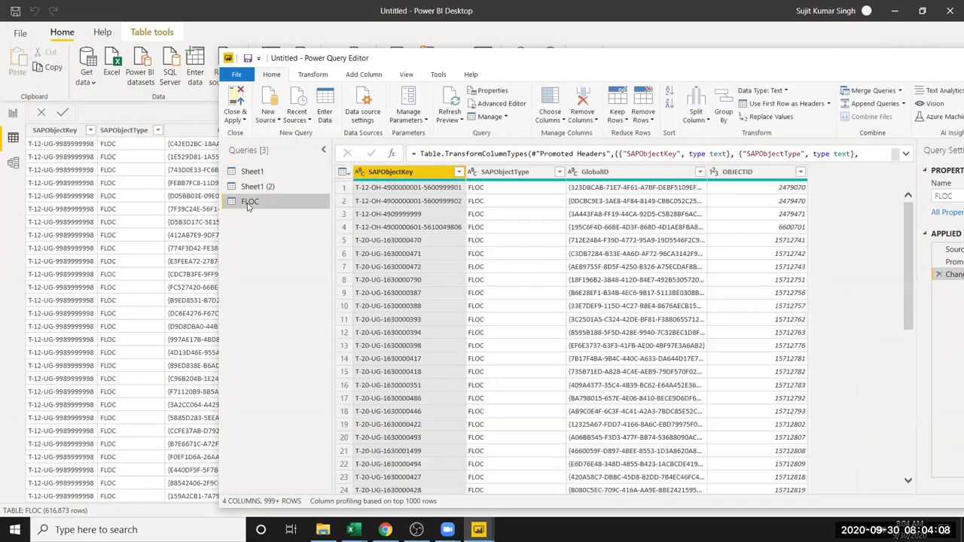
left_click(503, 244)
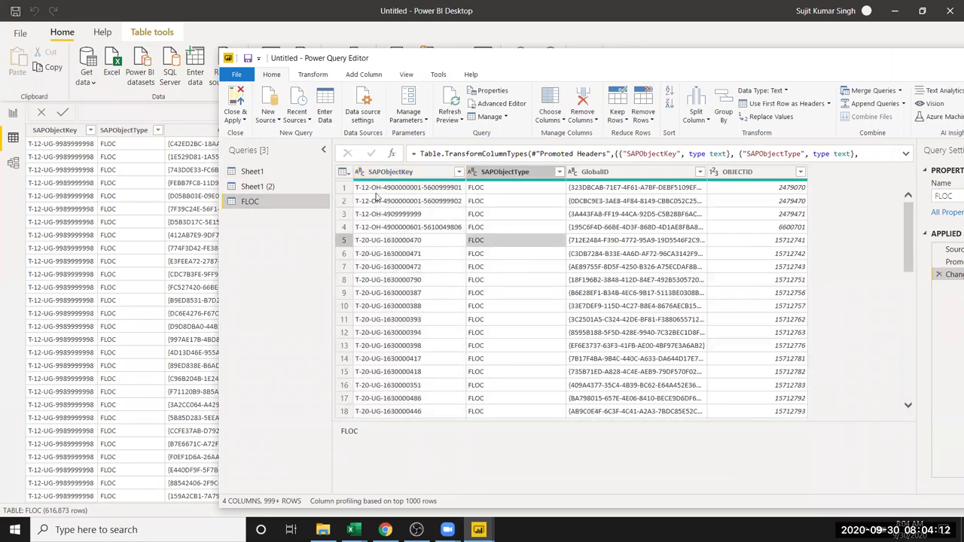
left_click(376, 215)
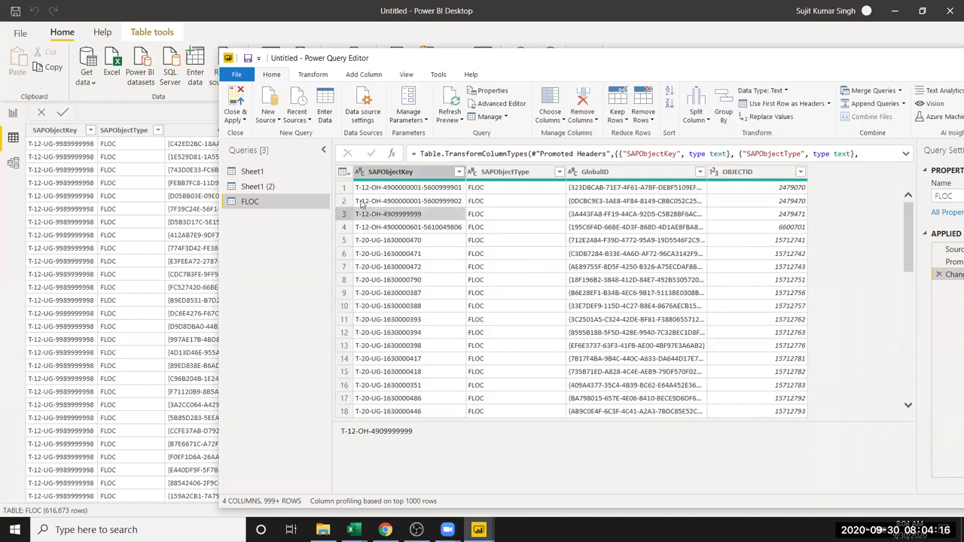
left_click(389, 175)
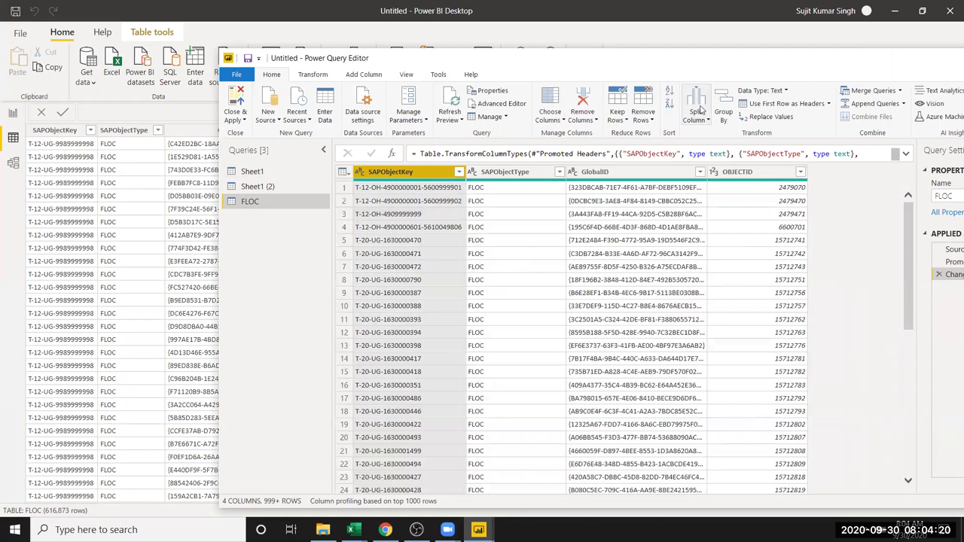
left_click(697, 111)
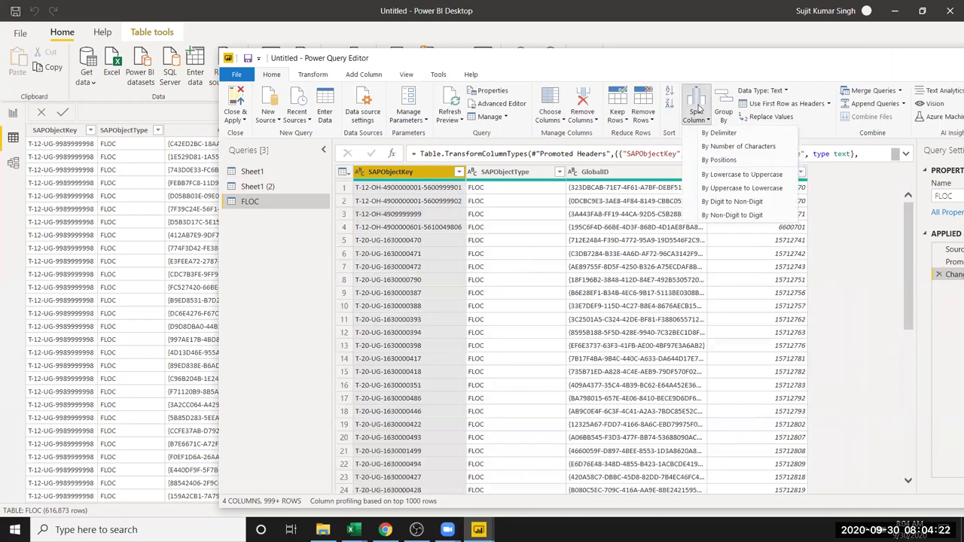
left_click(739, 67)
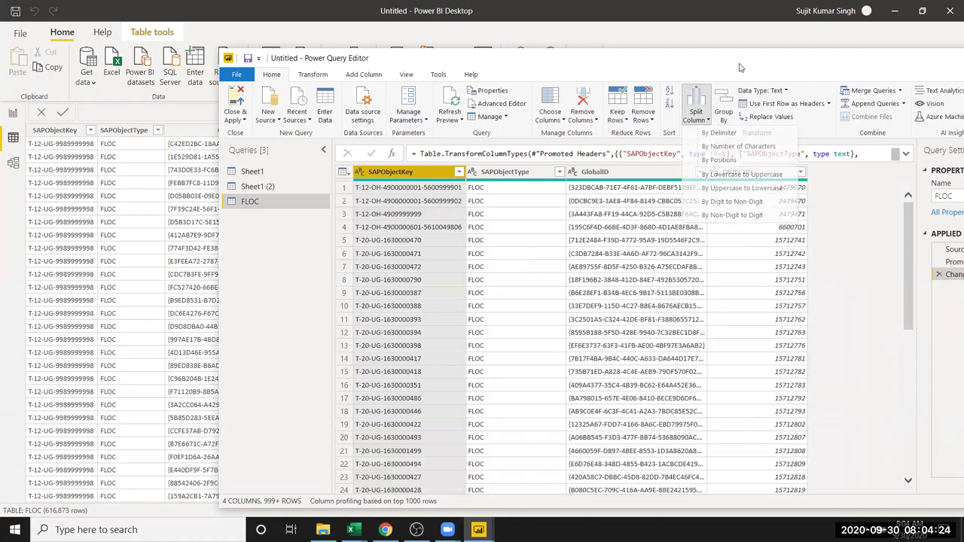
left_click_drag(739, 67, 573, 64)
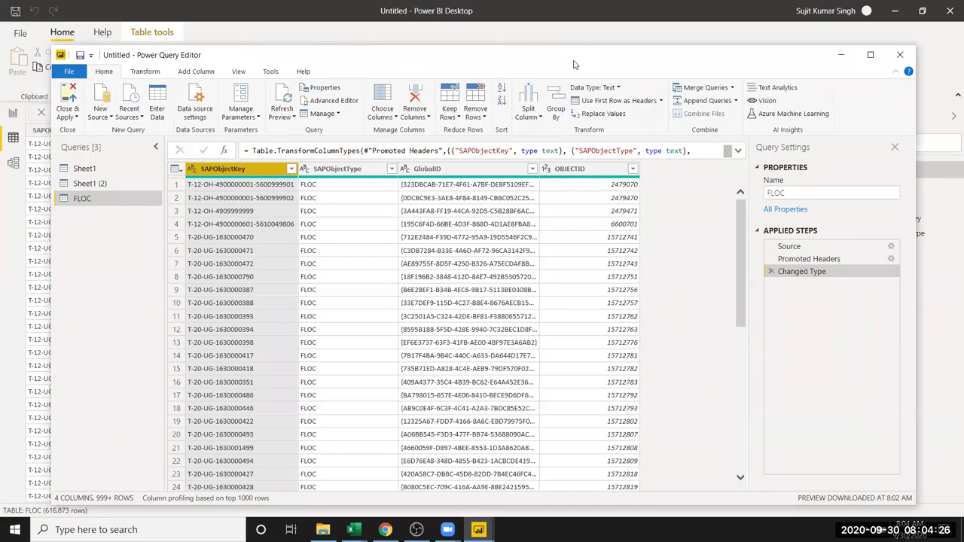
left_click(527, 107)
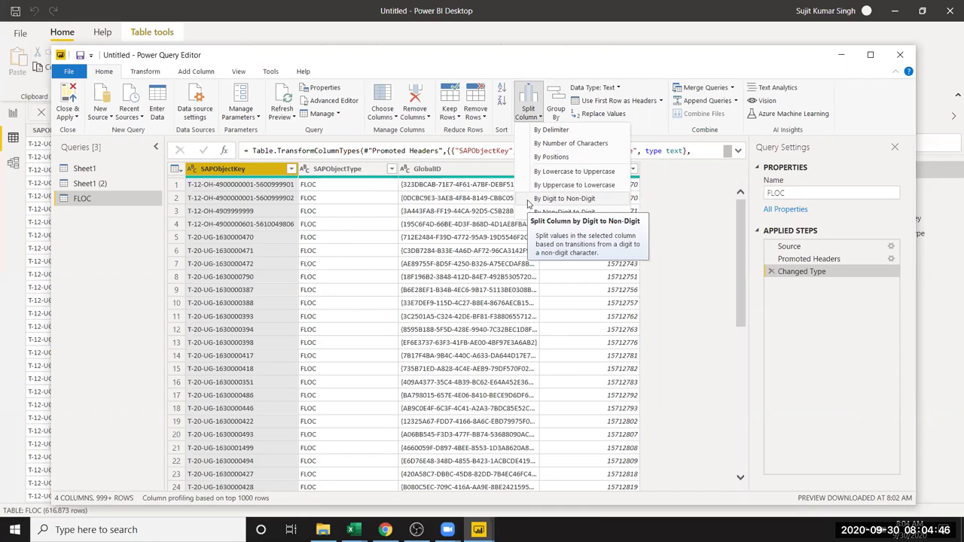
left_click(526, 200)
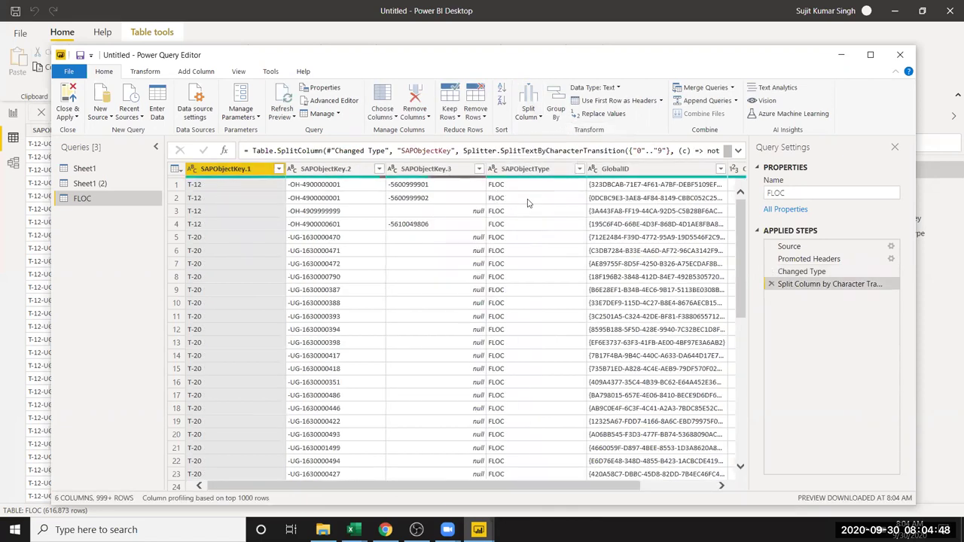
left_click(219, 198)
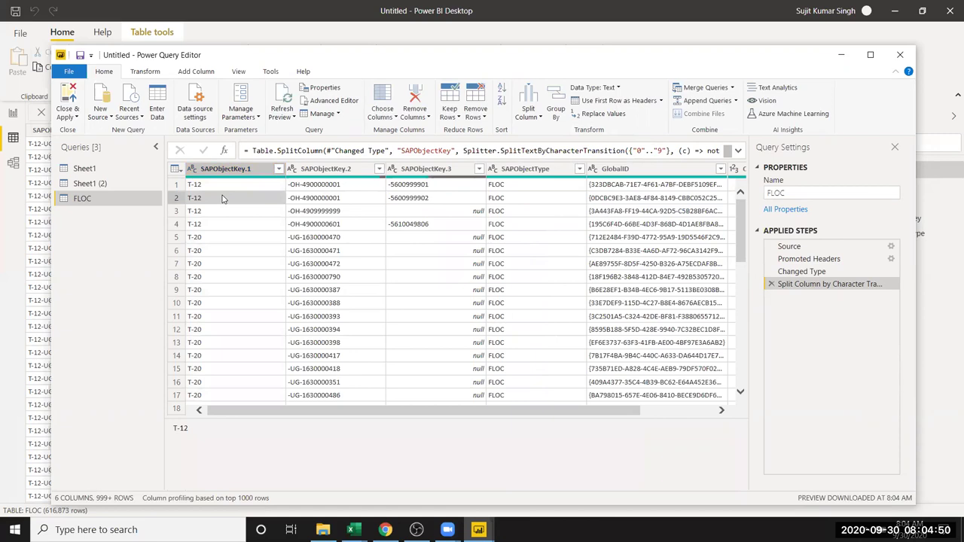
left_click(301, 201)
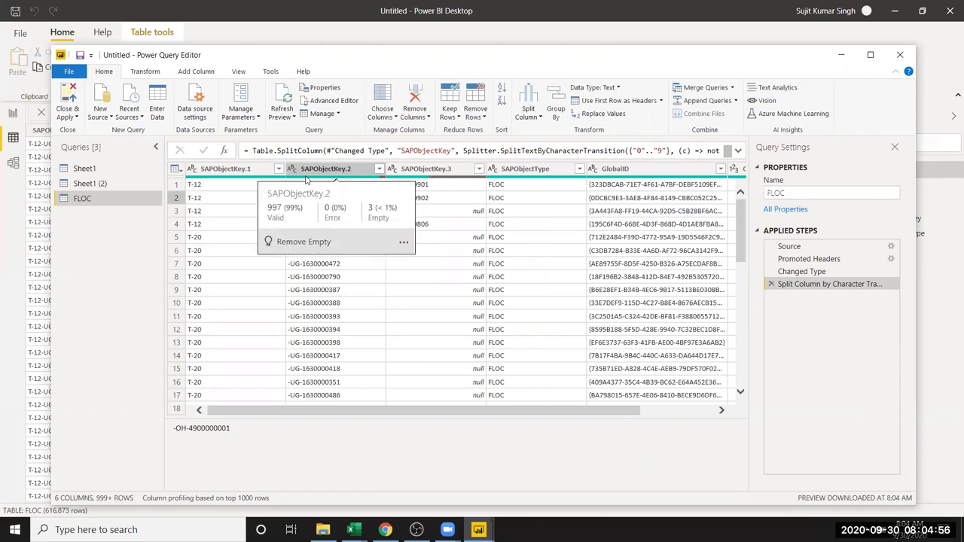
left_click(529, 112)
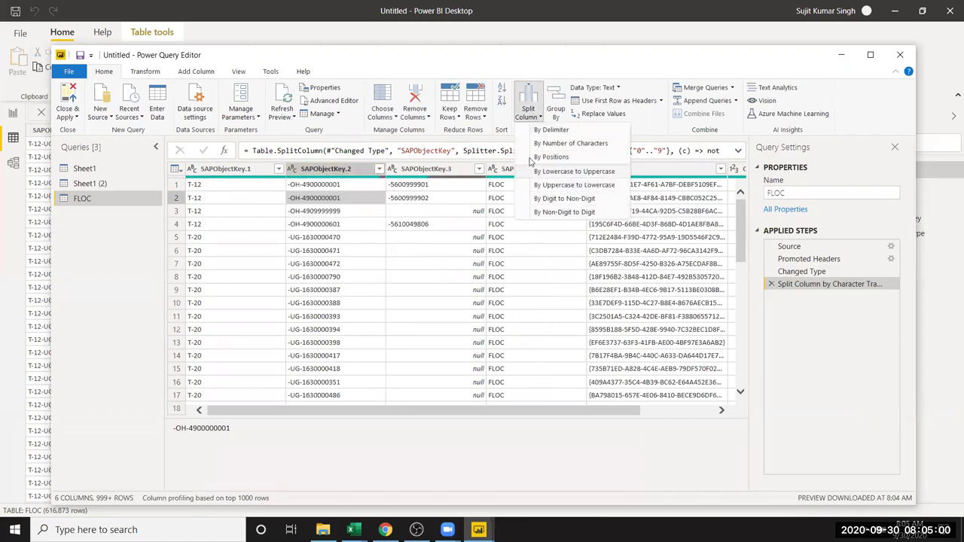
left_click(434, 209)
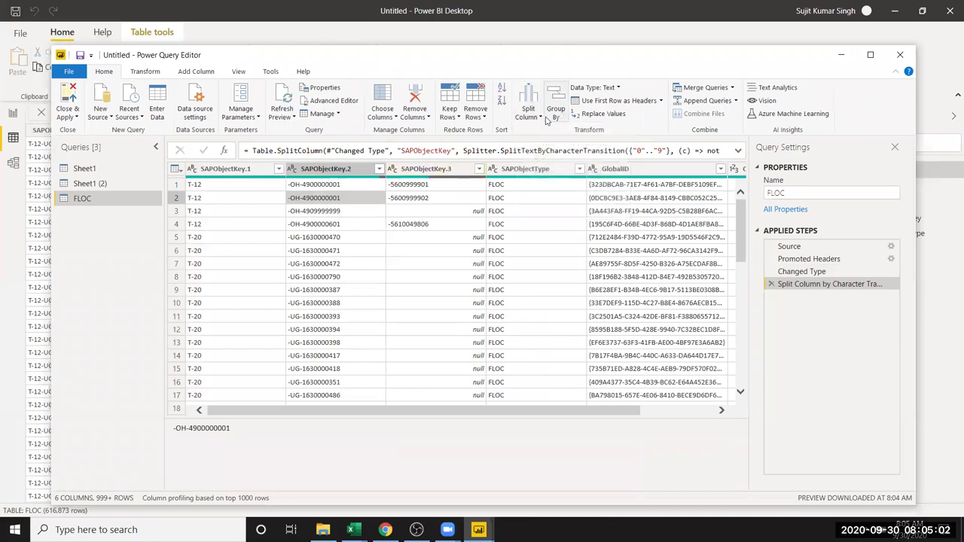
left_click(245, 170)
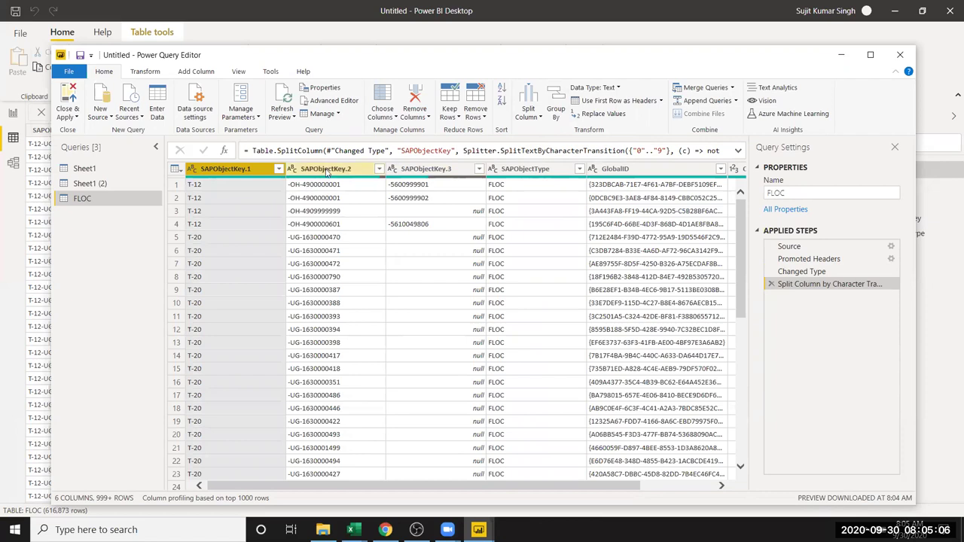
left_click(326, 168, "ctrl")
left_click(557, 111)
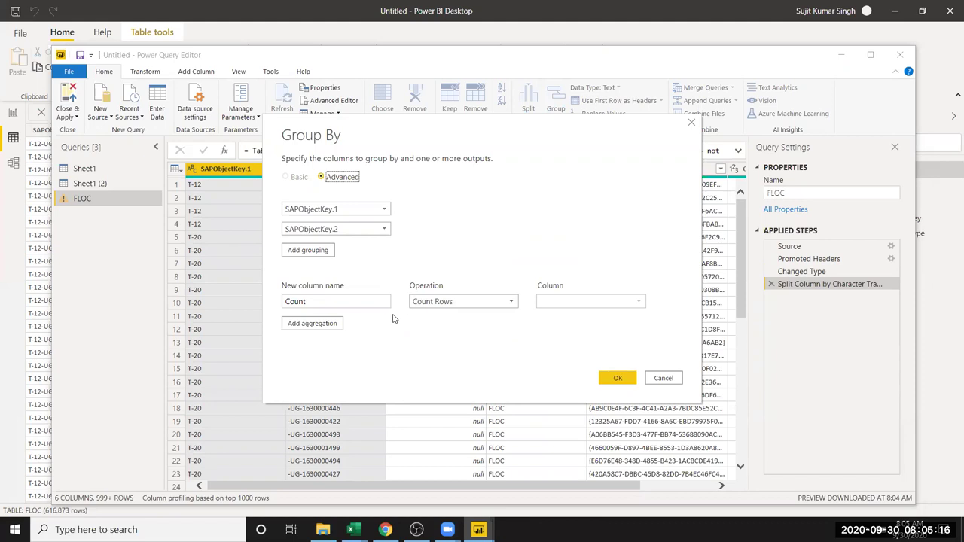
key("Escape")
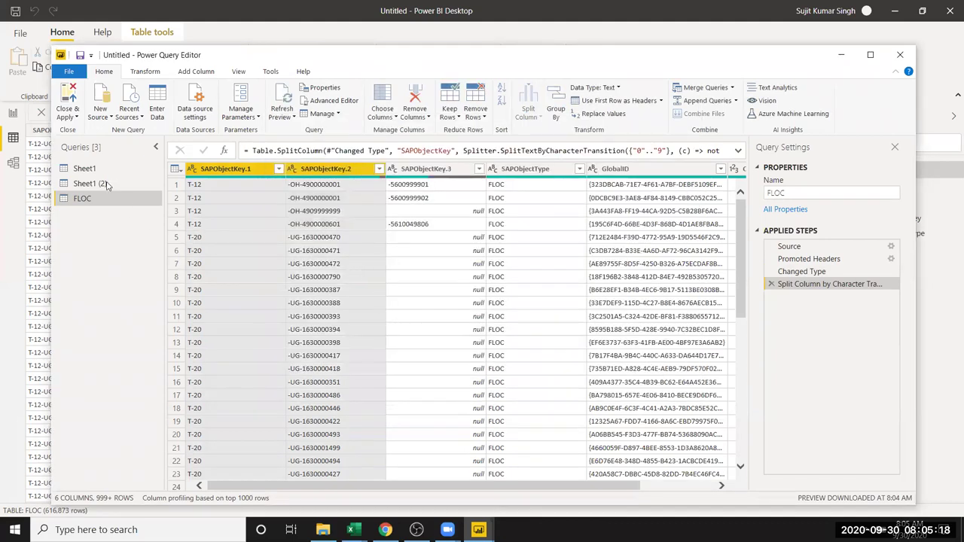
Check the Name values in the Sheet1 query, then switch to the Sheet1 (2) query
left_click(94, 169)
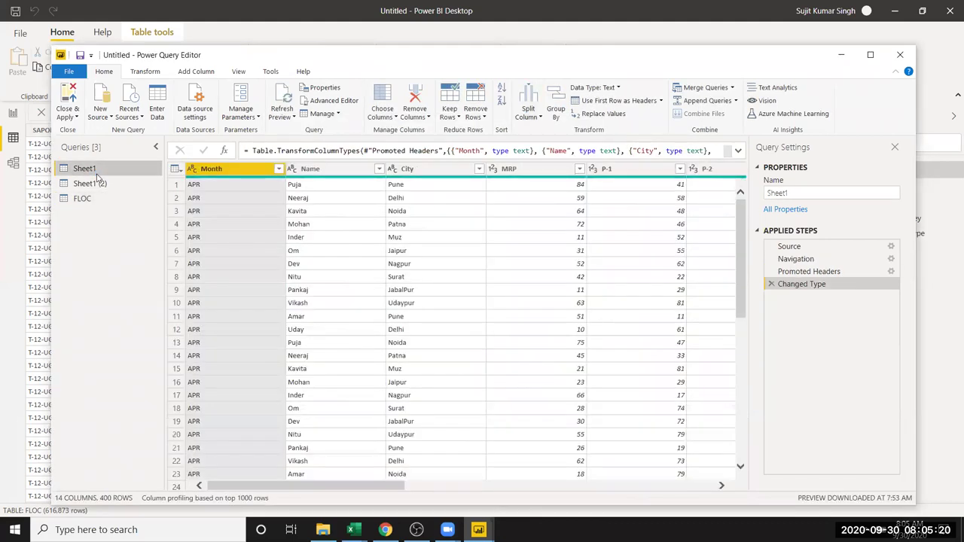
left_click(315, 185)
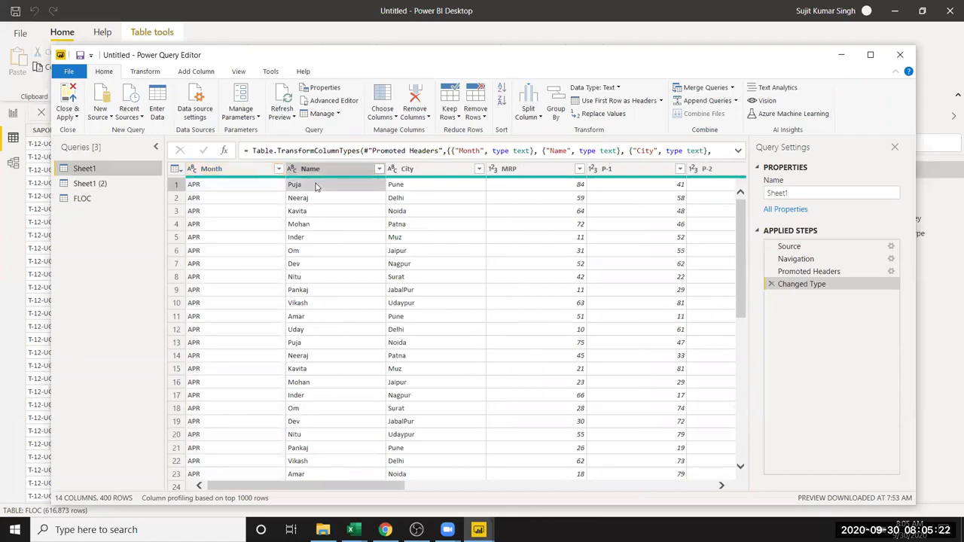
scroll(595, 207, "down", 1)
scroll(577, 212, "up", 1)
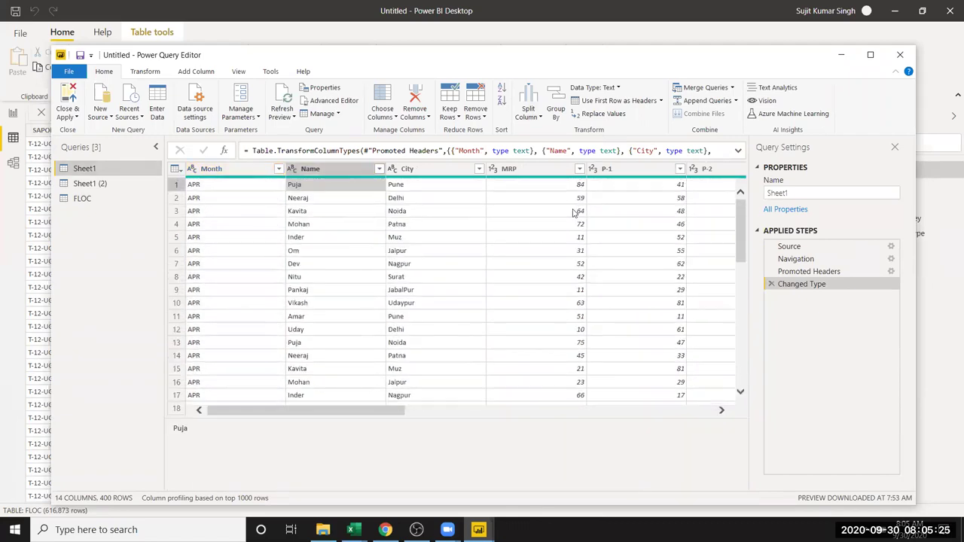
left_click(90, 183)
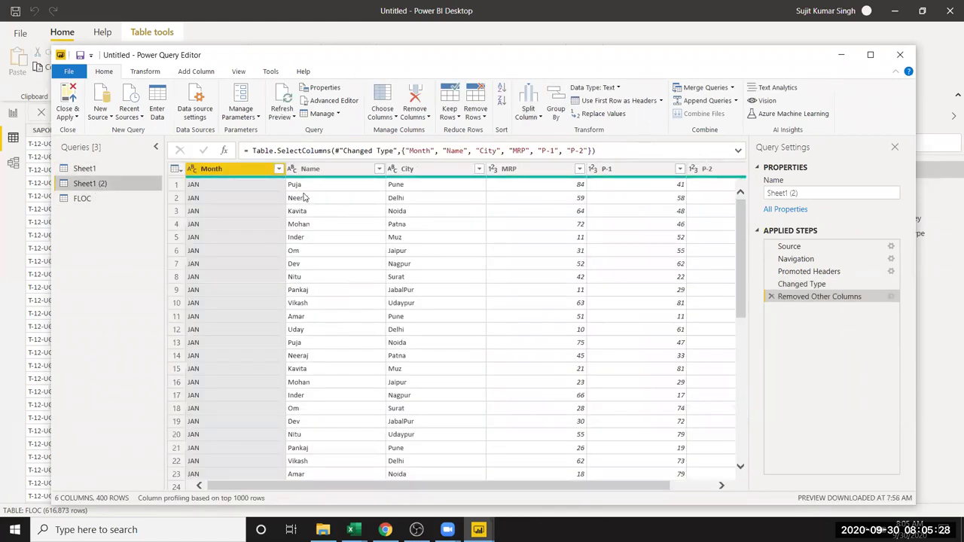
Group Sheet1 (2) by Name with a new Total column that sums P-1
left_click(555, 112)
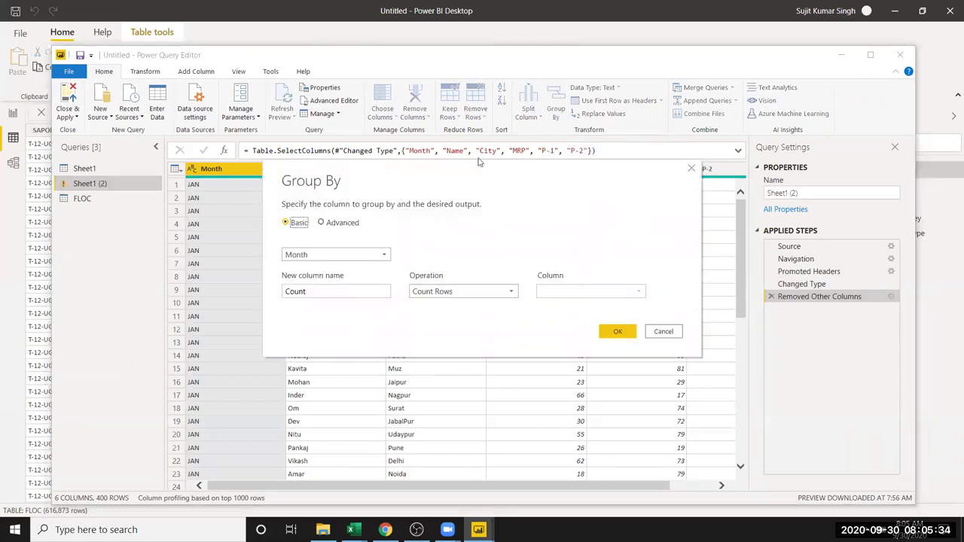
left_click(328, 257)
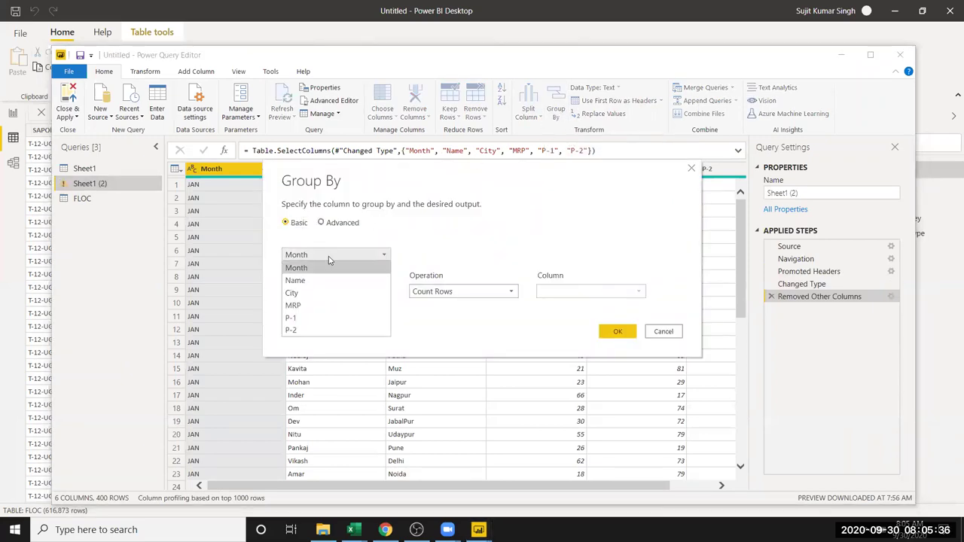
left_click(326, 282)
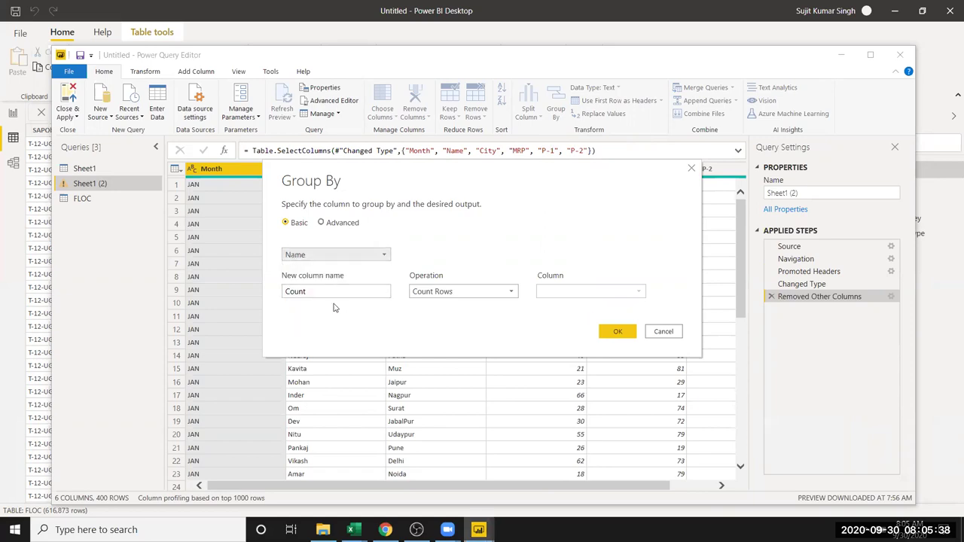
left_click(361, 291)
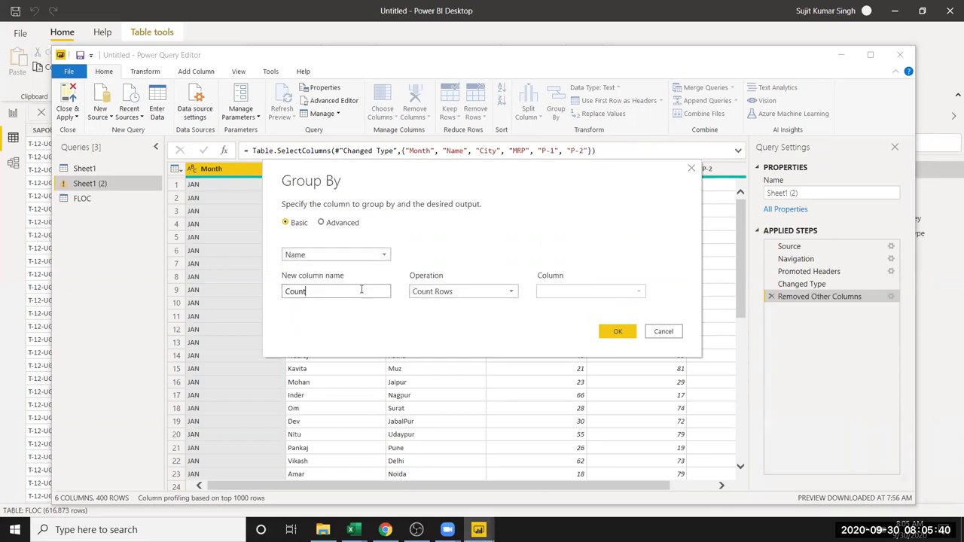
left_click_drag(361, 291, 211, 292)
type("Total")
left_click(432, 293)
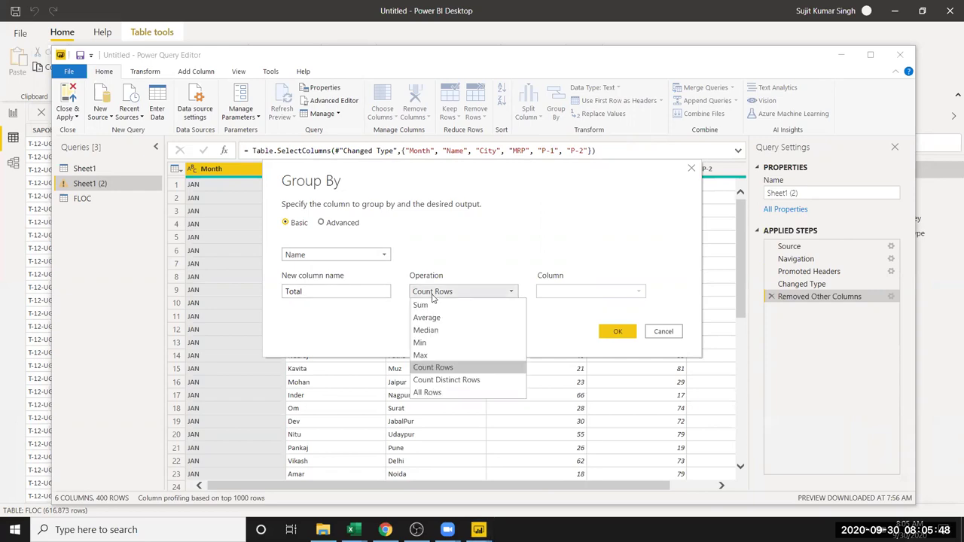
left_click(433, 304)
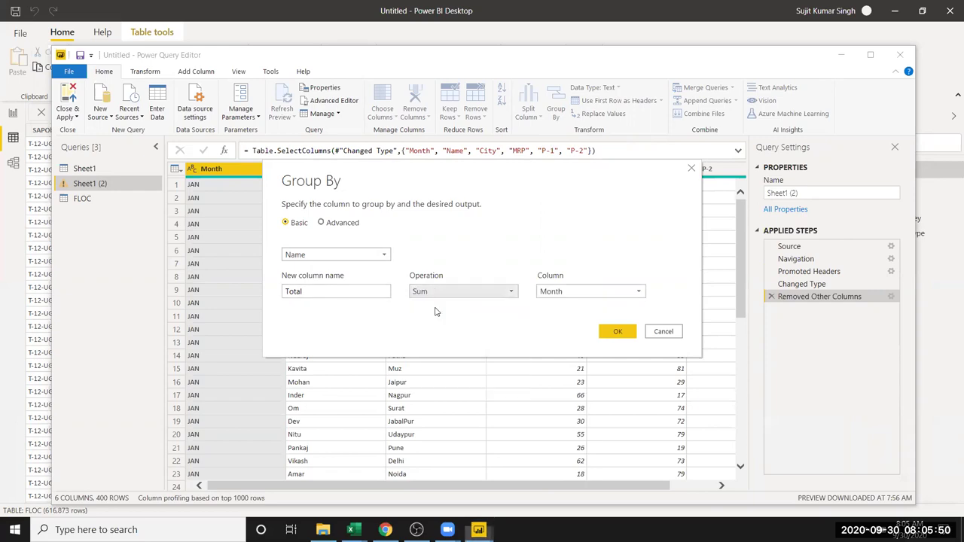
left_click(551, 298)
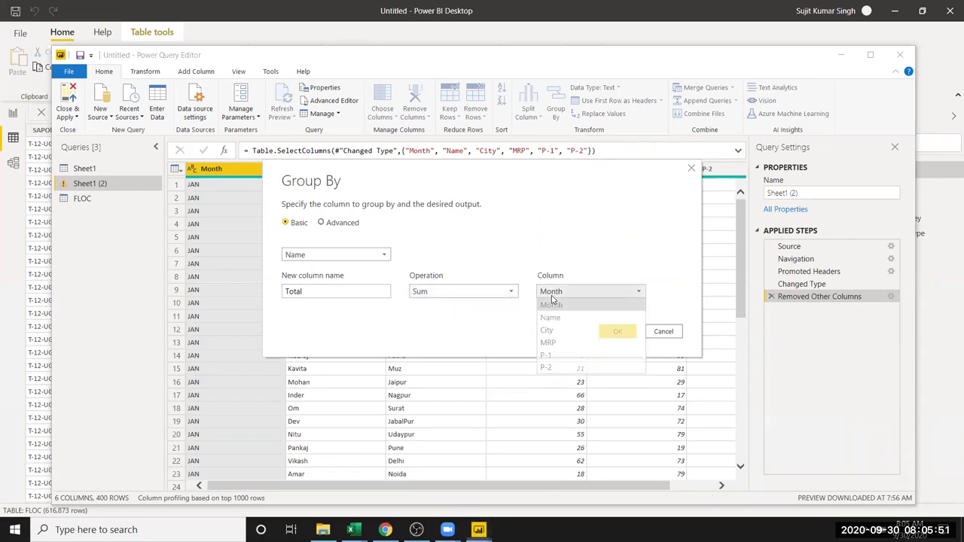
left_click(566, 355)
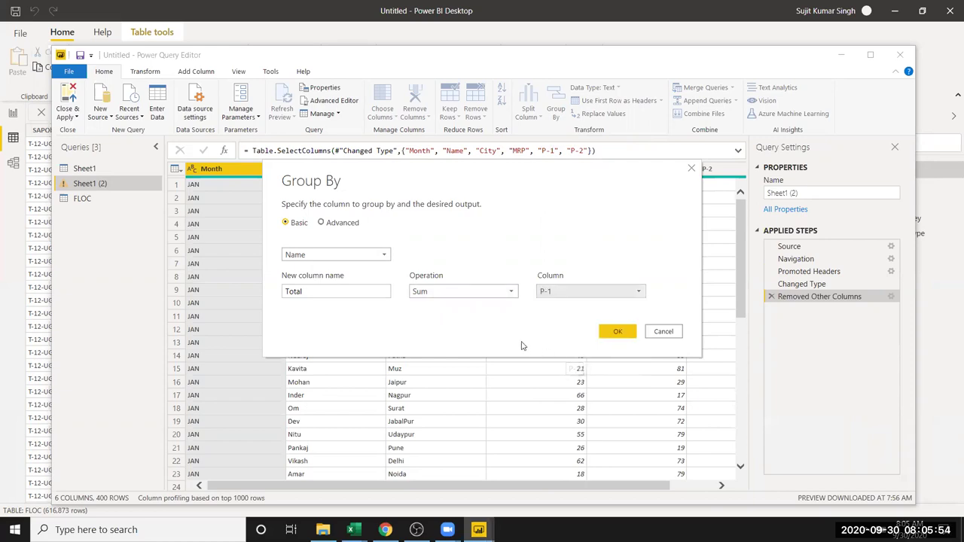
left_click(599, 332)
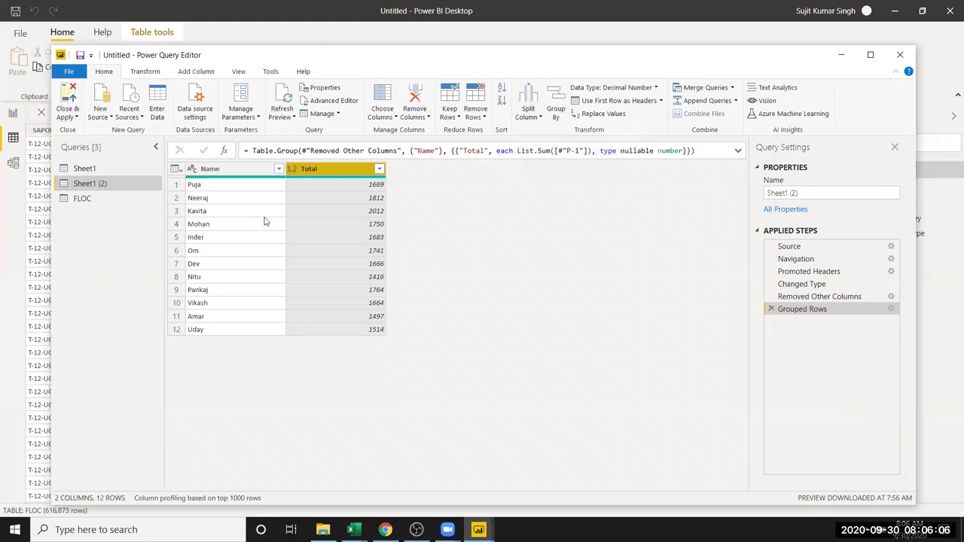
Select the Total column of the grouped table and open Group By again
left_click(229, 172)
left_click_drag(229, 177, 260, 199)
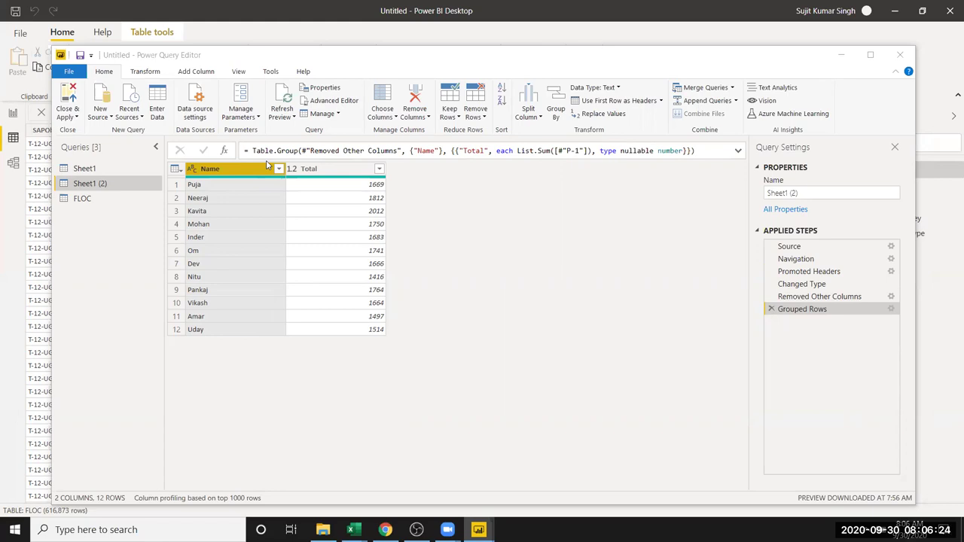
left_click(325, 185)
left_click(325, 186)
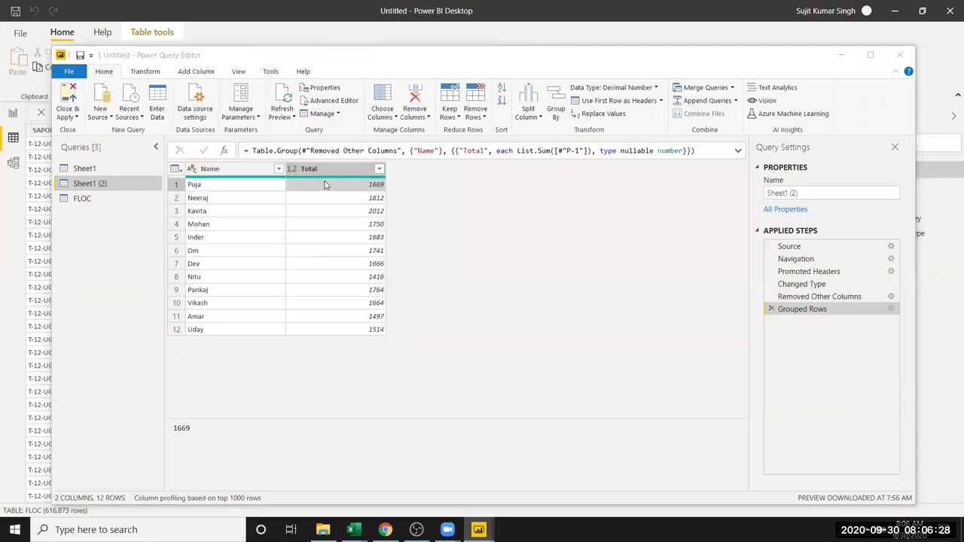
left_click(554, 113)
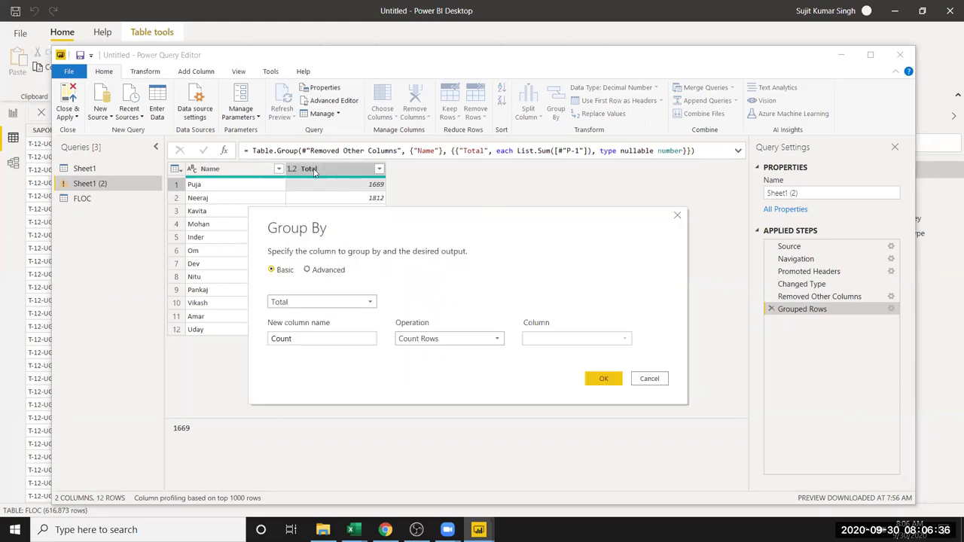
Try Sum over Name and Advanced mode in Group By, then cancel, leaving Total unchanged
left_click_drag(301, 338, 256, 340)
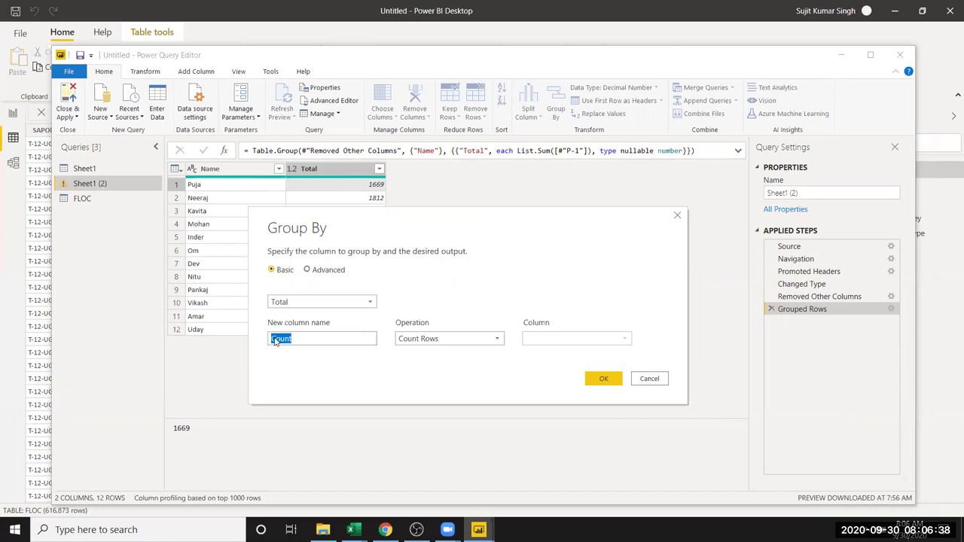
left_click(335, 299)
left_click(451, 293)
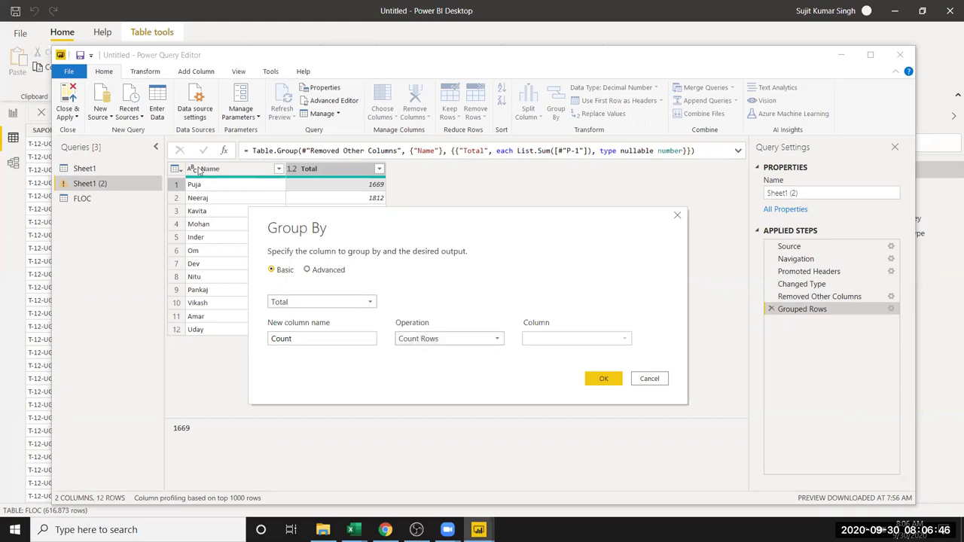
left_click(275, 303)
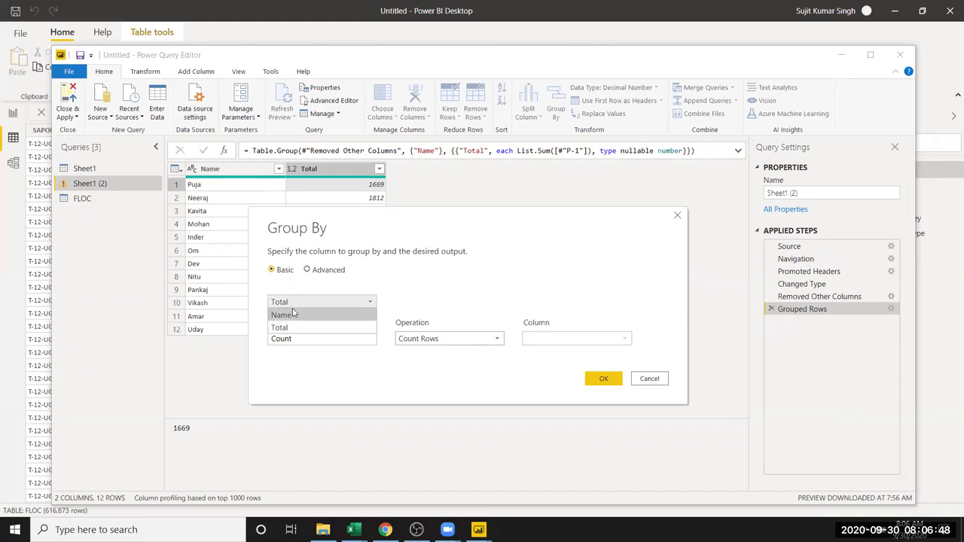
left_click(452, 277)
double_click(281, 338)
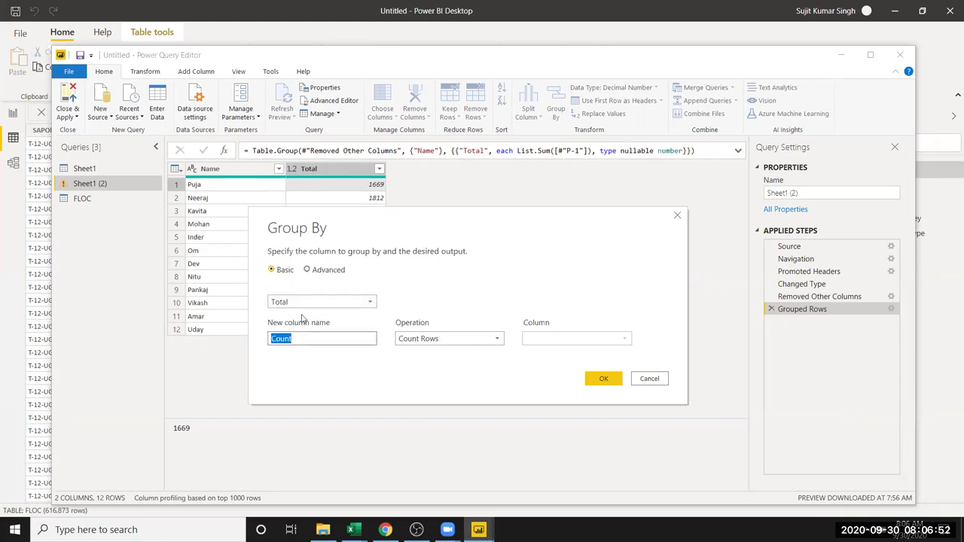
left_click(430, 340)
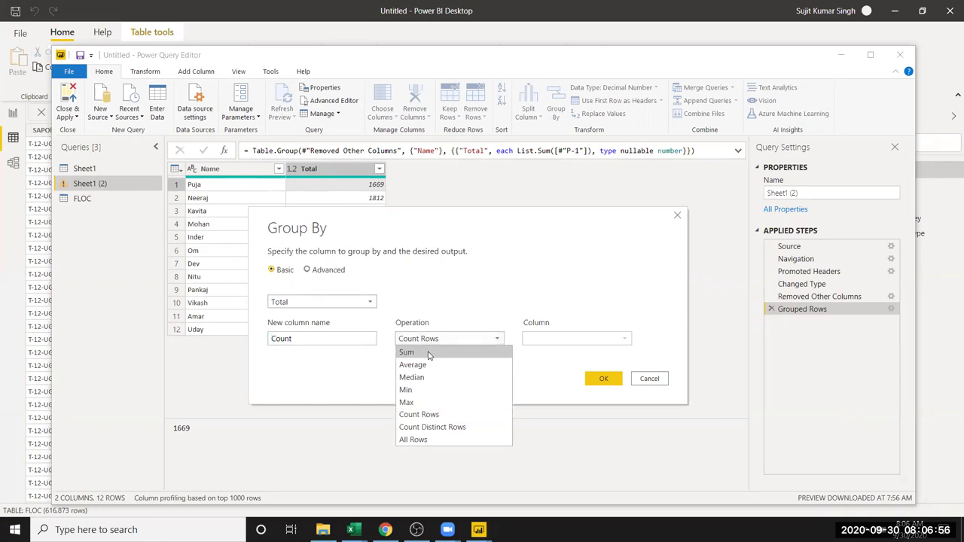
left_click(430, 352)
left_click(532, 341)
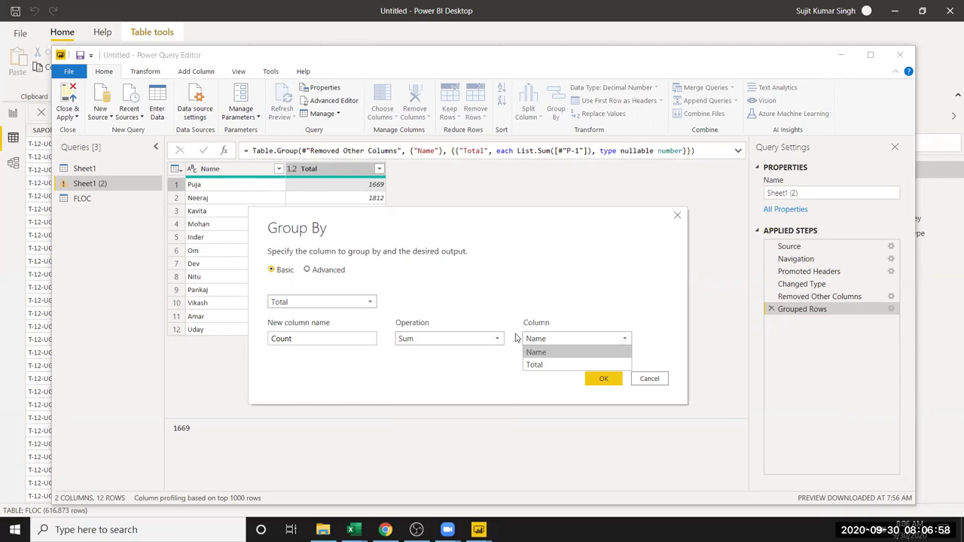
left_click(462, 384)
left_click(307, 271)
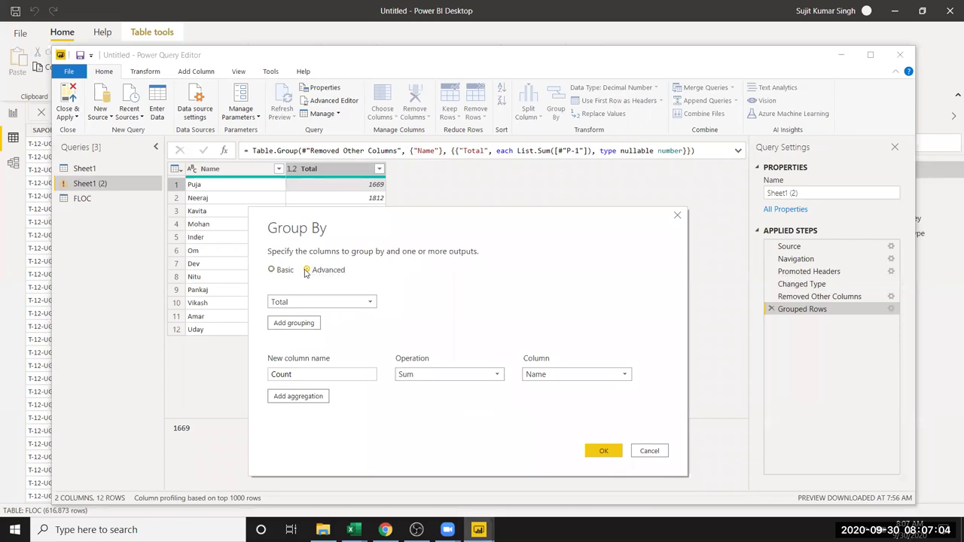
left_click(645, 452)
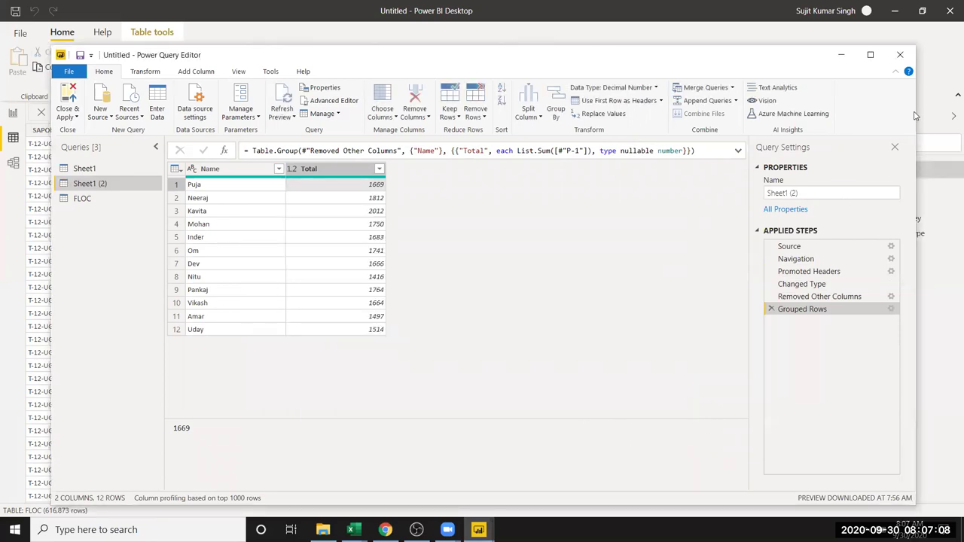
Close the Power Query Editor window, bringing up the prompt to apply pending query changes
left_click(907, 56)
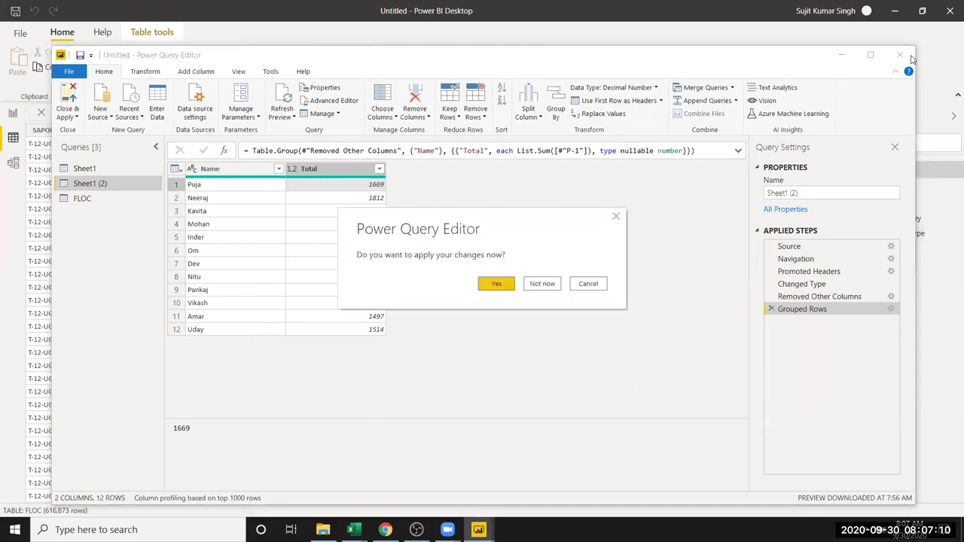